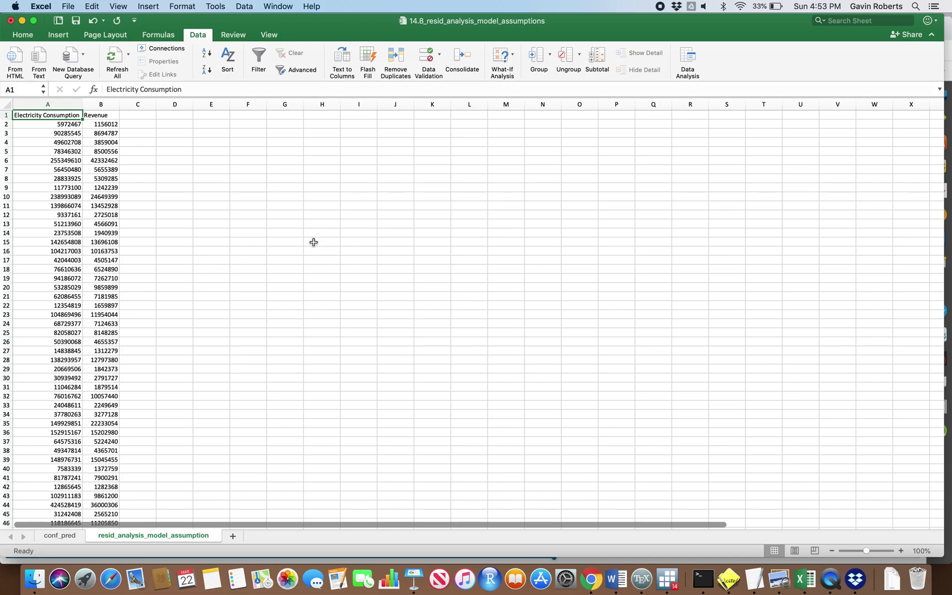
- Switch to the MindTap course in Chrome and close the open reading to reach the outline
{"action": "key", "text": "ctrl+Up"}
{"action": "left_click", "coordinate": [315, 249]}
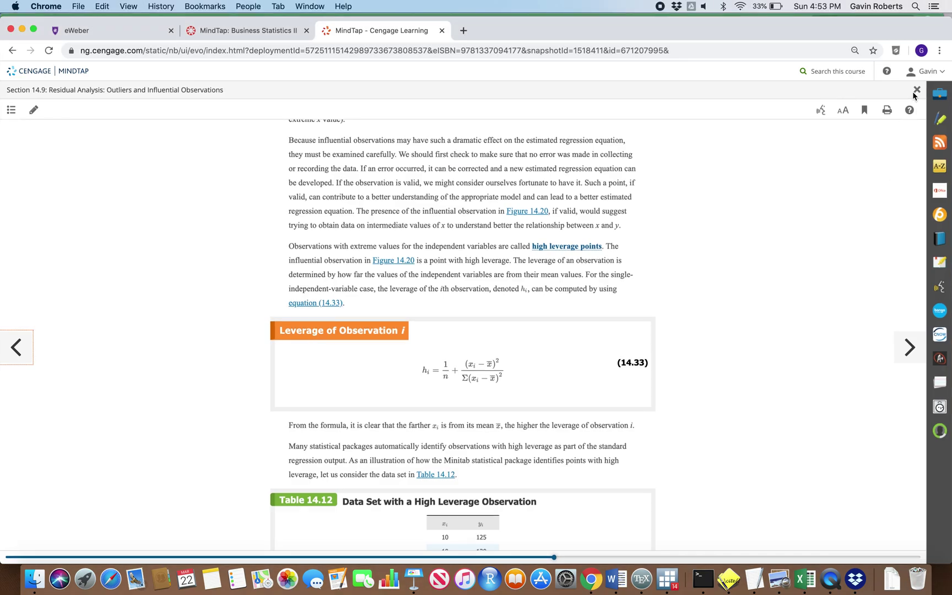
{"action": "left_click", "coordinate": [916, 90]}
{"action": "scroll", "coordinate": [297, 281], "scroll_direction": "down", "scroll_amount": 1}
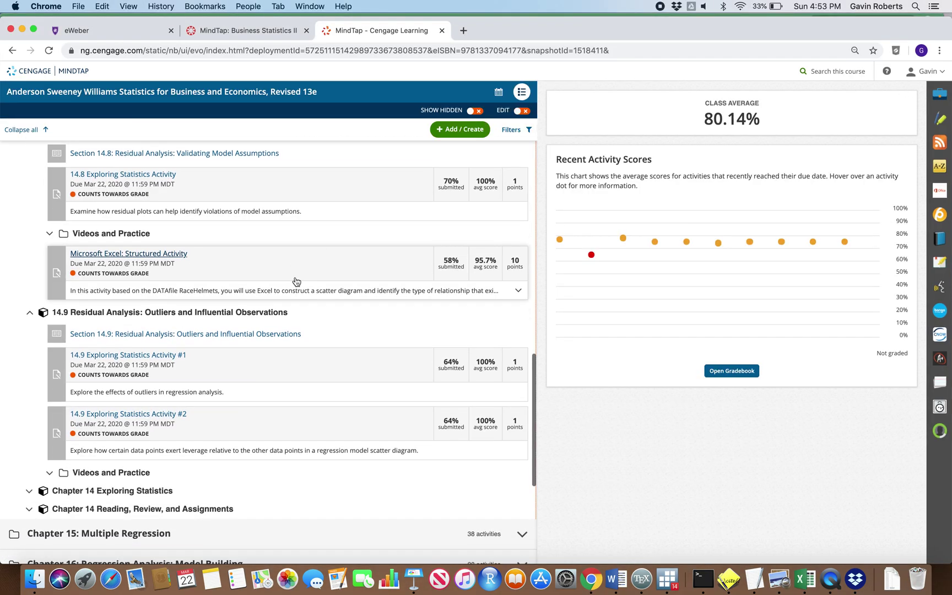
{"action": "scroll", "coordinate": [296, 282], "scroll_direction": "up", "scroll_amount": 3}
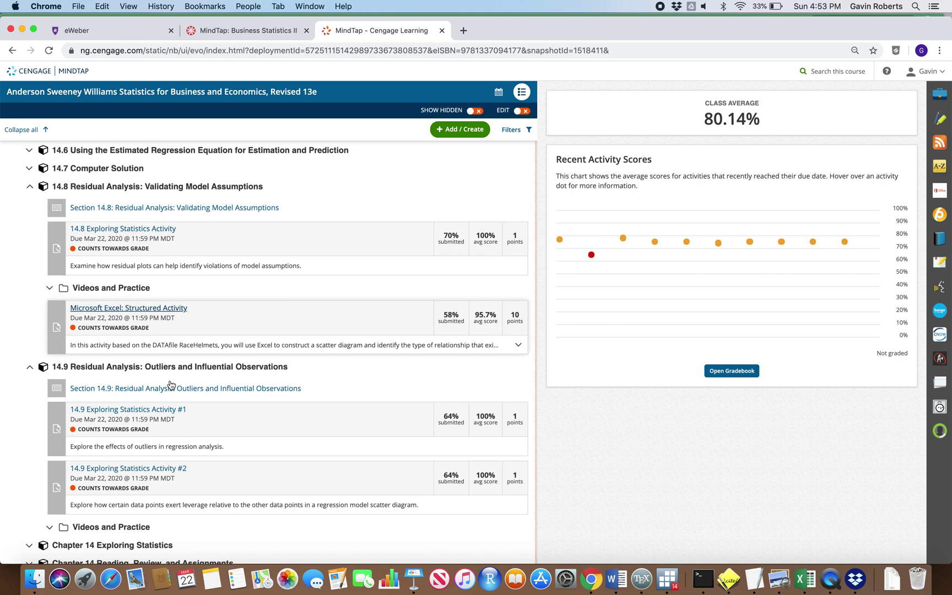
{"action": "scroll", "coordinate": [170, 384], "scroll_direction": "down", "scroll_amount": 1}
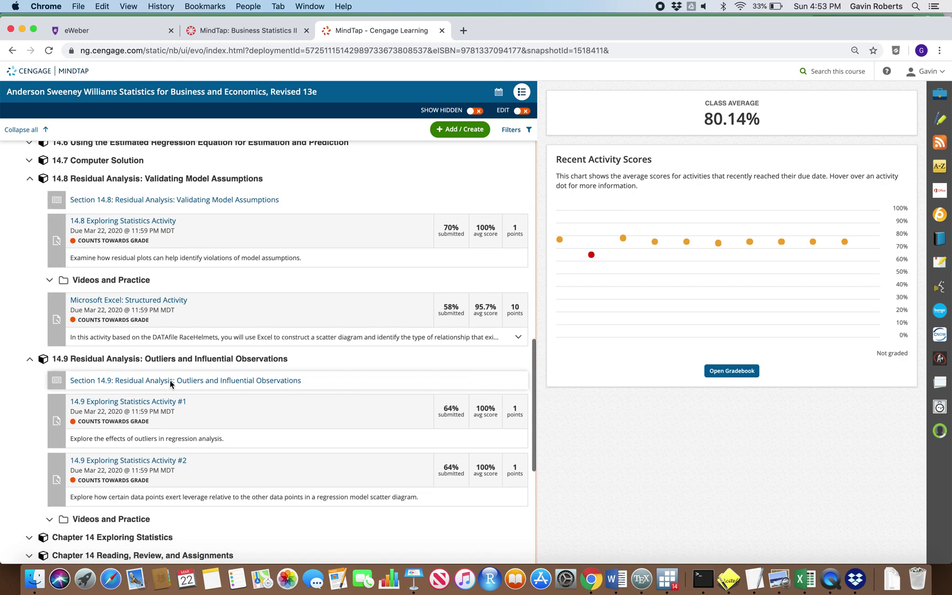
- Open the Section 14.9 reading and scroll to the leverage formula (14.33) and Table 14.12
{"action": "left_click", "coordinate": [213, 380]}
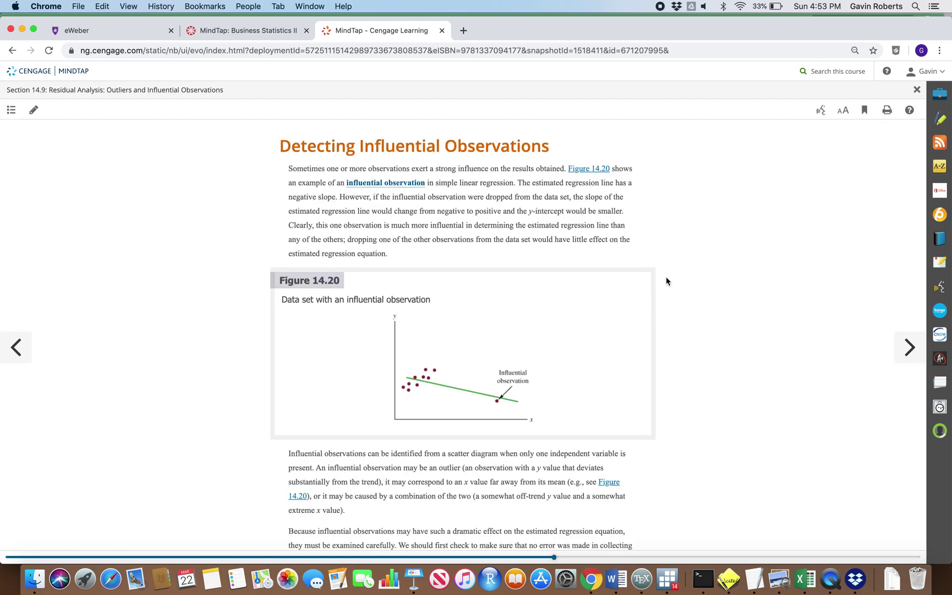
{"action": "scroll", "coordinate": [667, 278], "scroll_direction": "down", "scroll_amount": 5}
{"action": "scroll", "coordinate": [667, 282], "scroll_direction": "down", "scroll_amount": 5}
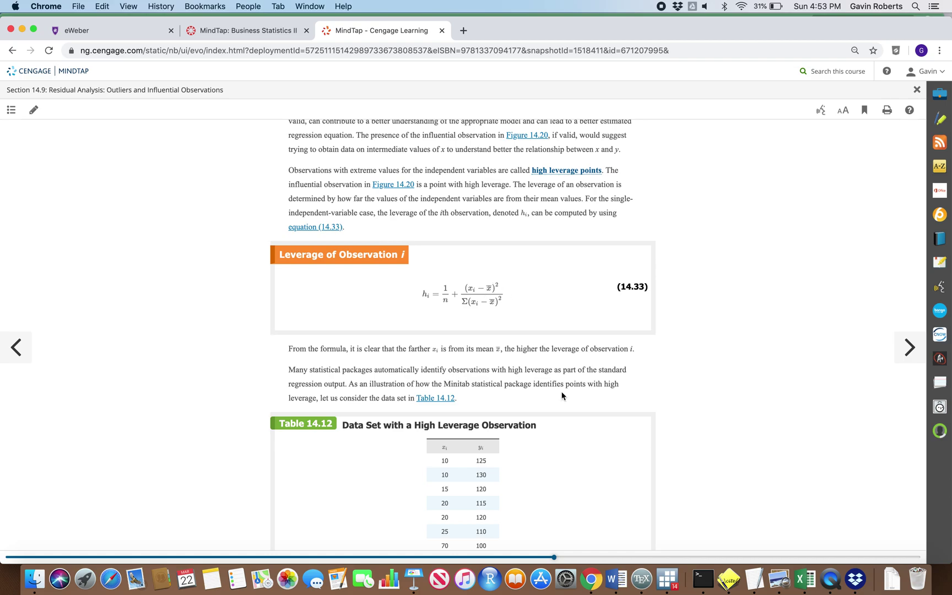
{"action": "scroll", "coordinate": [562, 396], "scroll_direction": "up", "scroll_amount": 1}
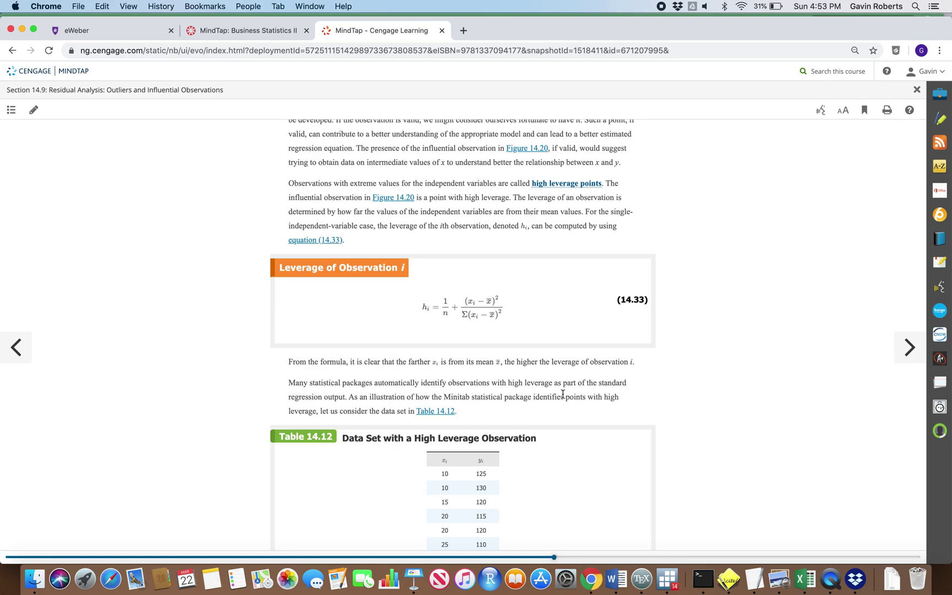
- Return to the Excel workbook, glance at the conf_pred sheet, then go back to resid_analysis_model_assumption
{"action": "key", "text": "ctrl+Up"}
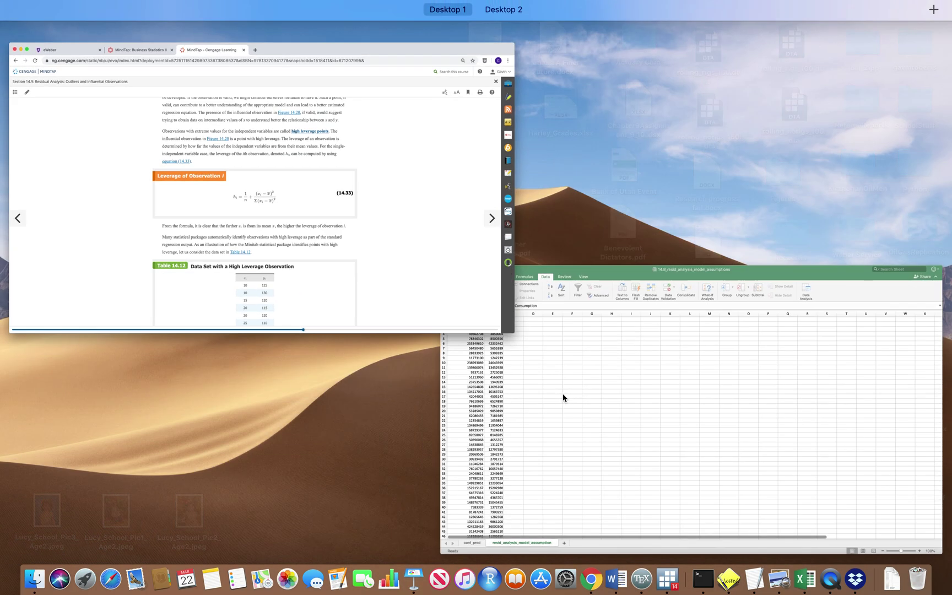
{"action": "left_click", "coordinate": [702, 416]}
{"action": "left_click", "coordinate": [229, 260]}
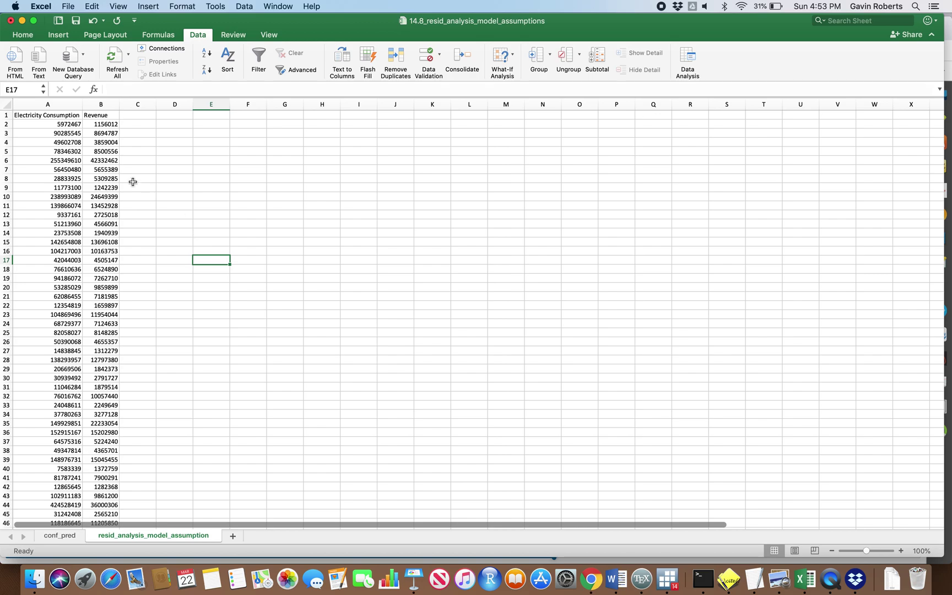
{"action": "left_click_drag", "start_coordinate": [58, 115], "coordinate": [102, 115]}
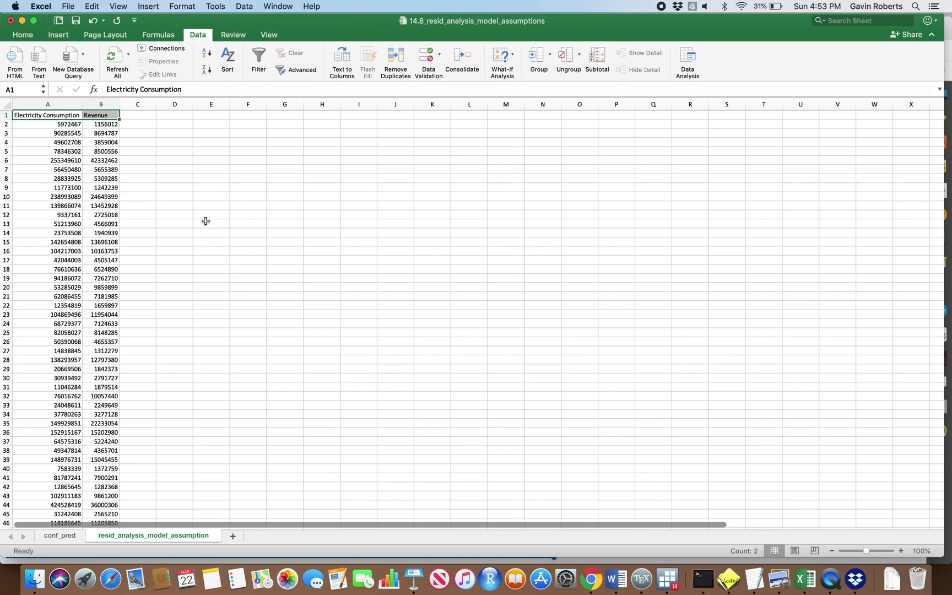
{"action": "left_click", "coordinate": [69, 536]}
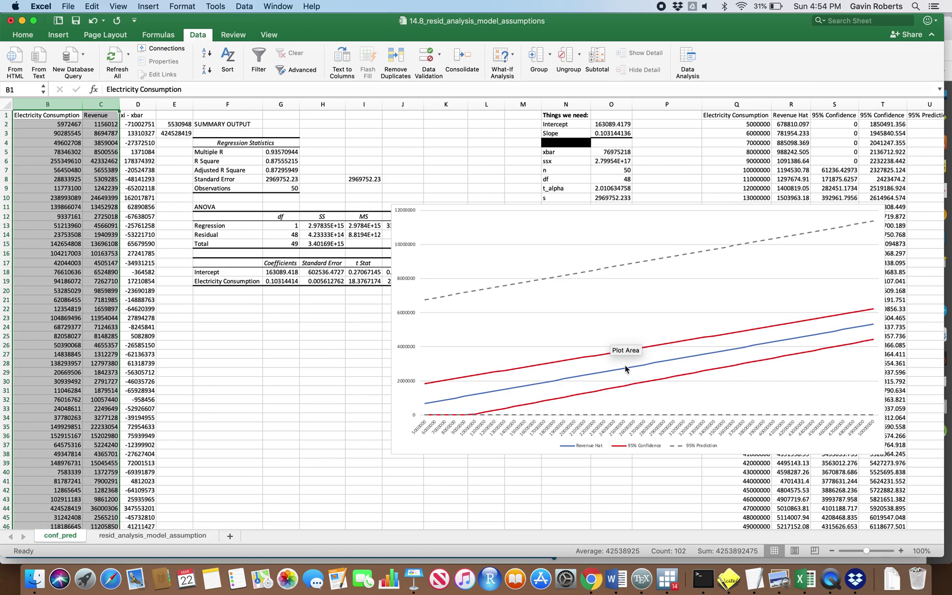
{"action": "left_click", "coordinate": [141, 538]}
{"action": "left_click", "coordinate": [215, 167]}
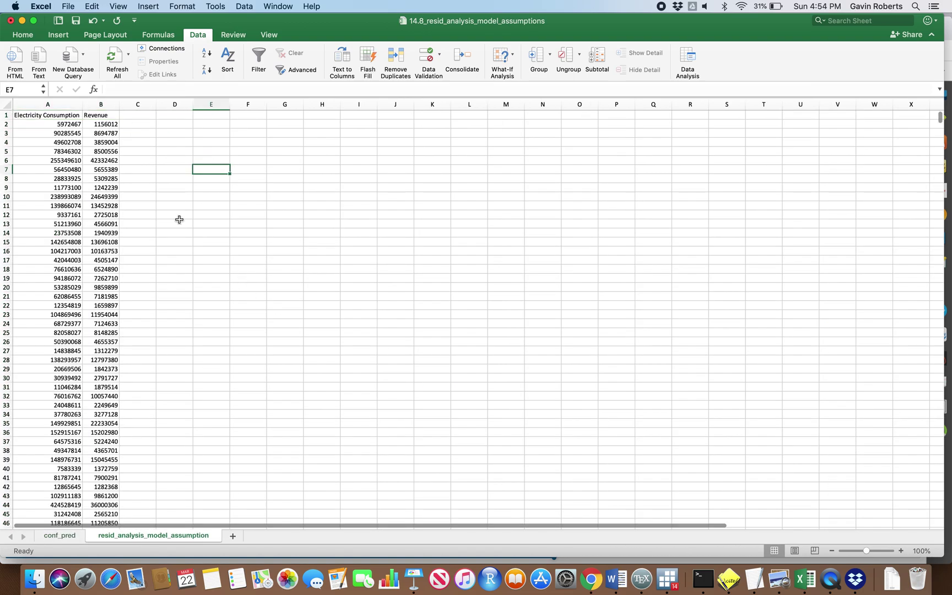
{"action": "left_click", "coordinate": [180, 222]}
- Set up a Regression with Y range $B$1:$B$51, X range $A$1:$A$51, output on this sheet
{"action": "left_click", "coordinate": [691, 61]}
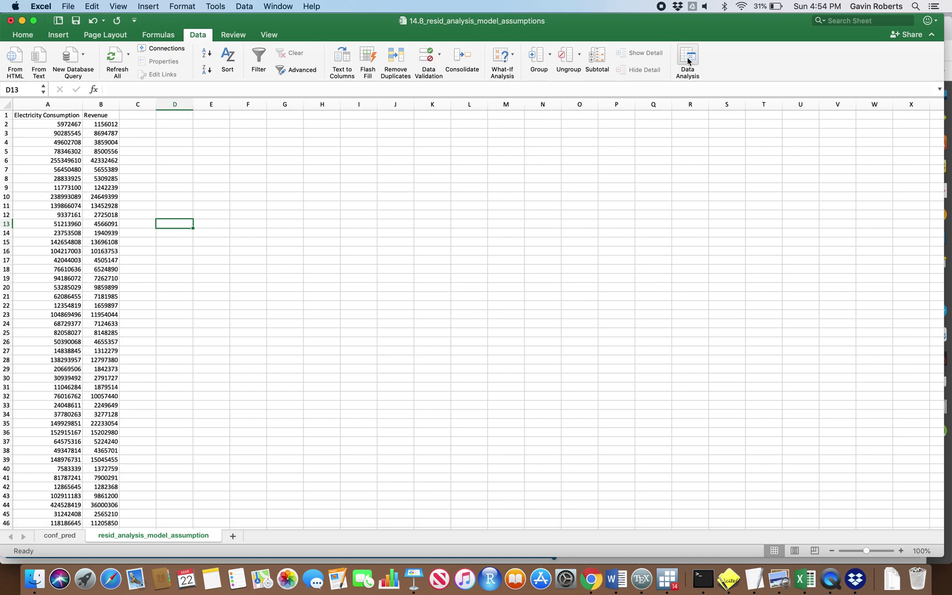
{"action": "left_click", "coordinate": [595, 146]}
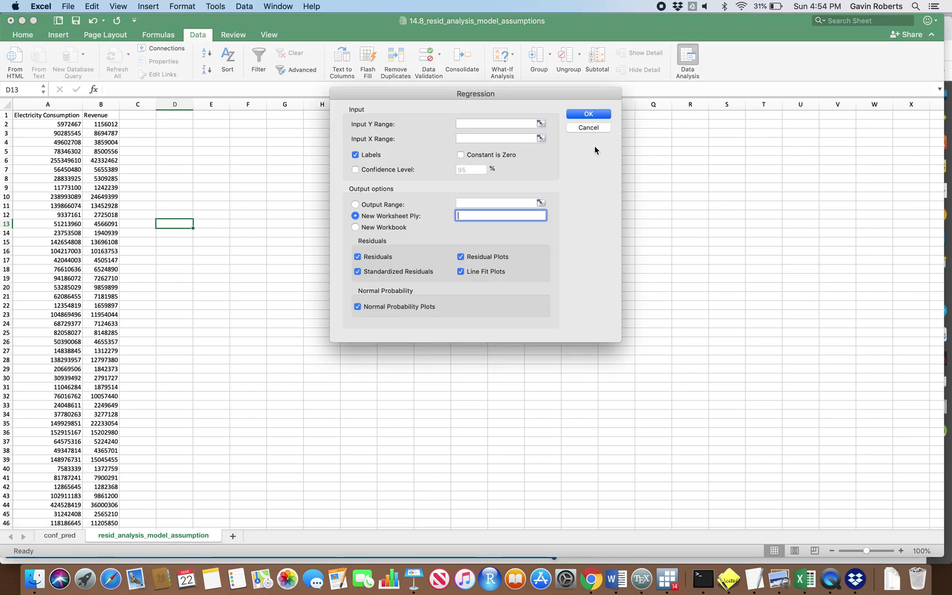
{"action": "left_click", "coordinate": [501, 124]}
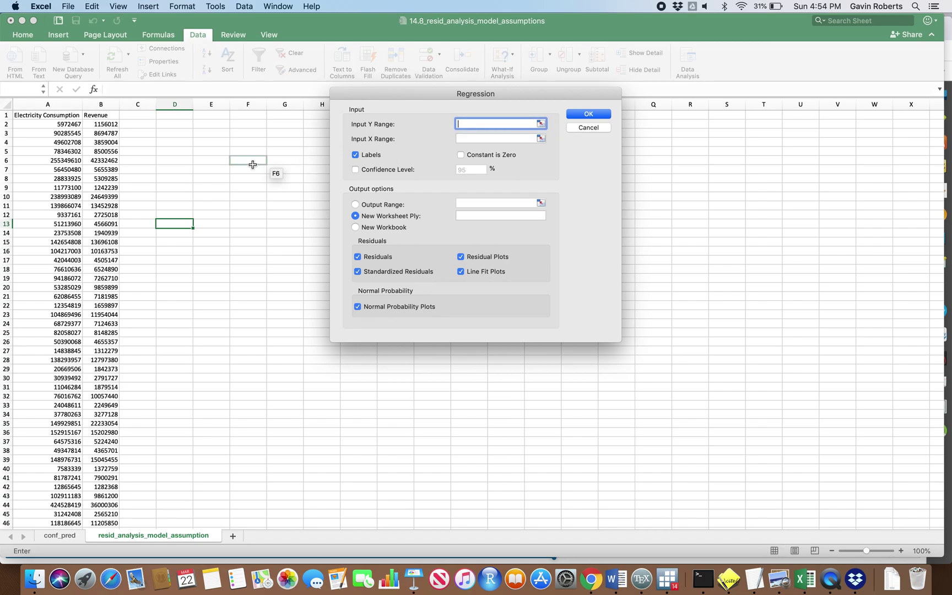
{"action": "left_click", "coordinate": [105, 116]}
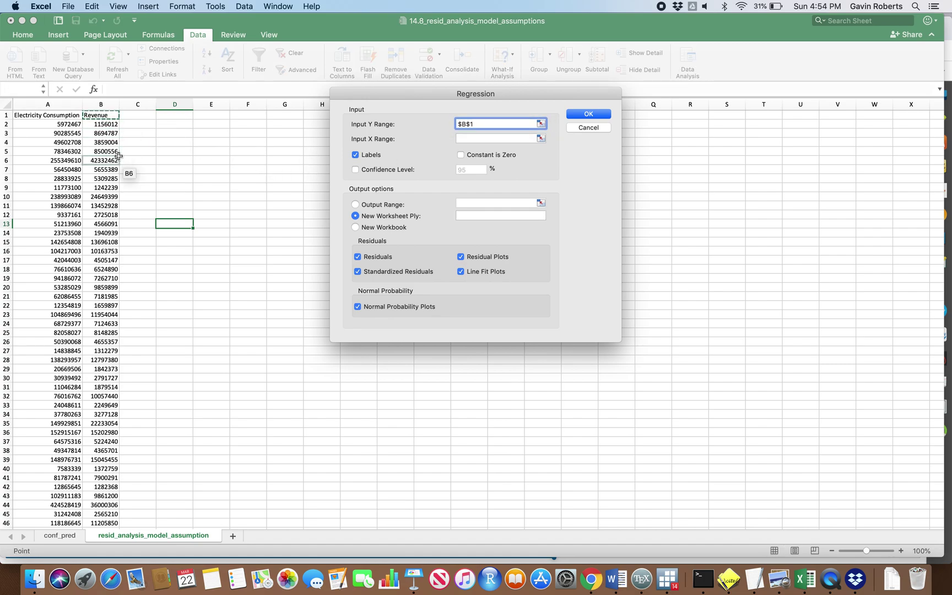
{"action": "left_click_drag", "start_coordinate": [119, 156], "coordinate": [127, 259]}
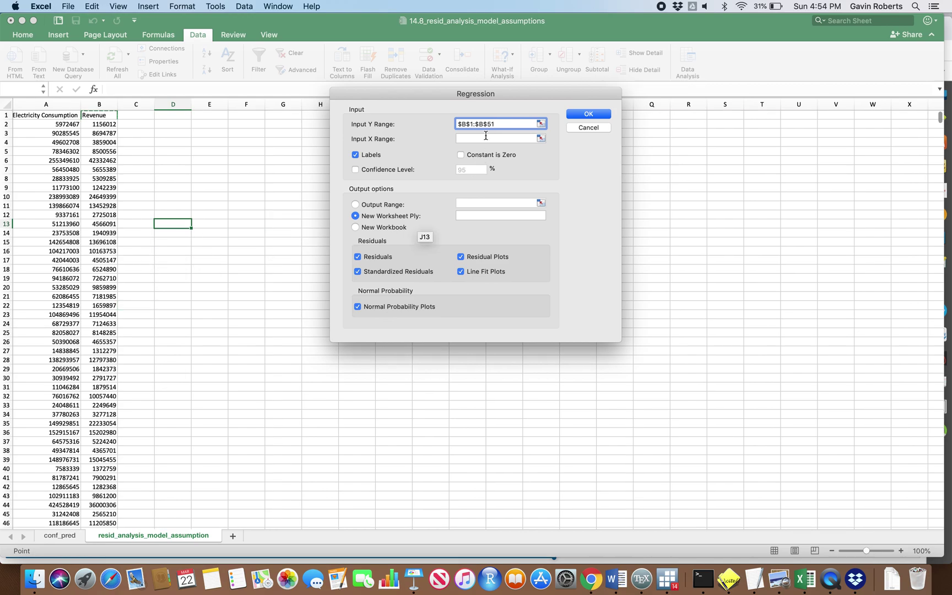
{"action": "left_click", "coordinate": [485, 136]}
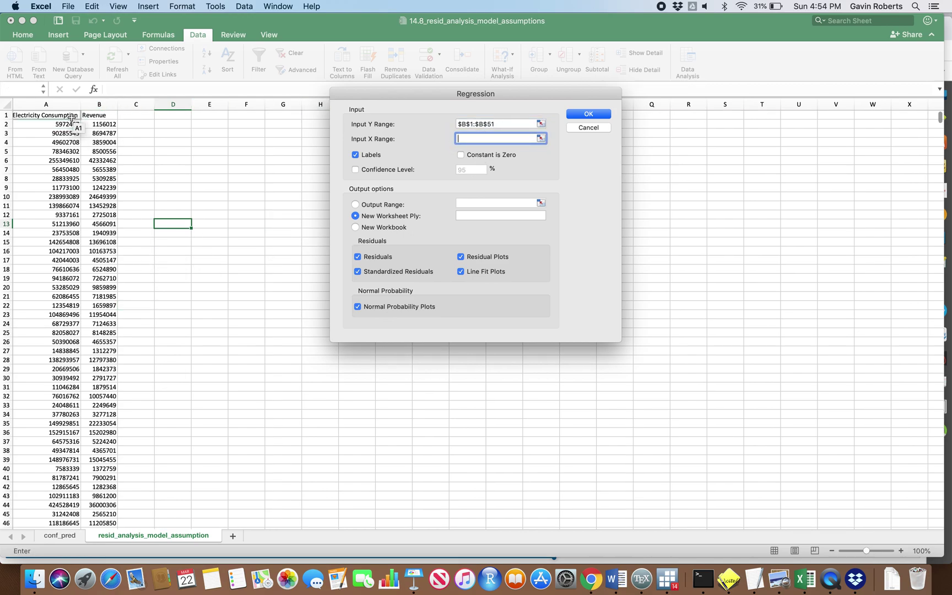
{"action": "left_click", "coordinate": [71, 117]}
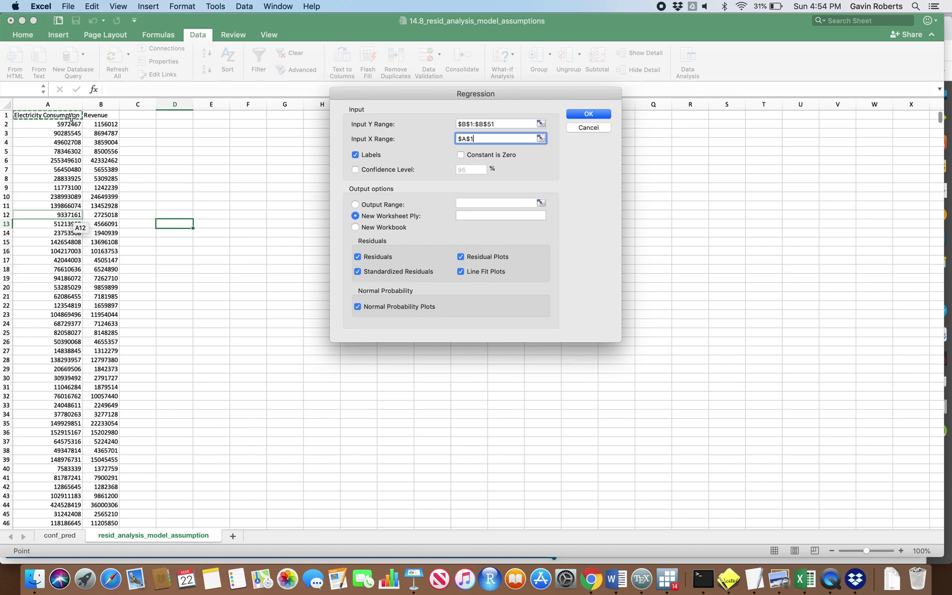
{"action": "key", "text": "super+shift+Down"}
{"action": "scroll", "coordinate": [179, 211], "scroll_direction": "up", "scroll_amount": 5}
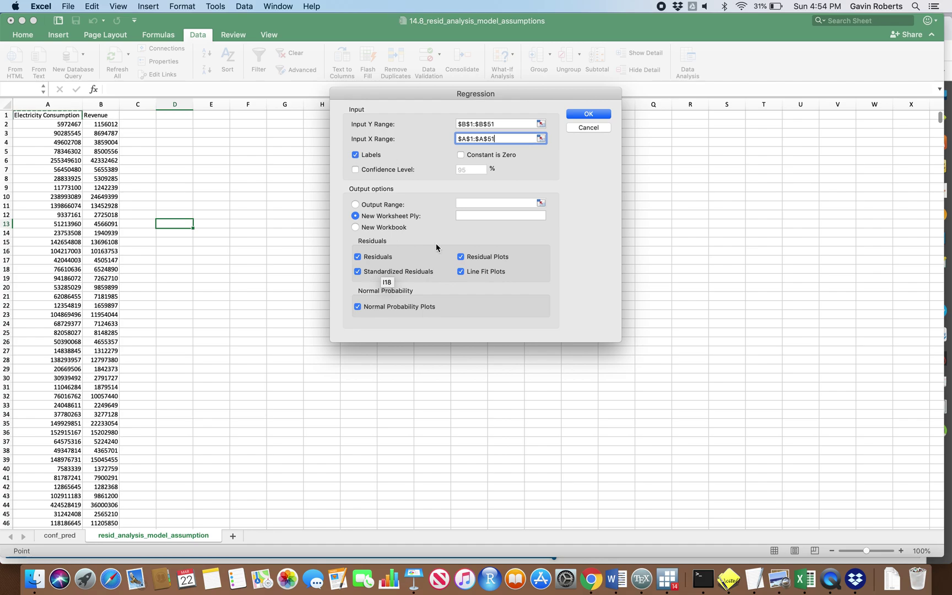
{"action": "left_click", "coordinate": [356, 205]}
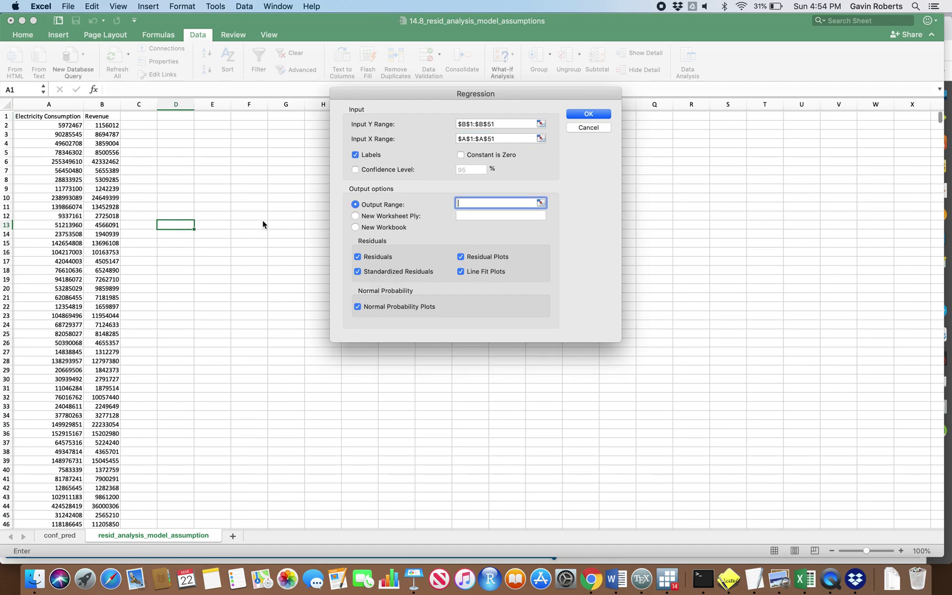
- Run the regression with output at D2 and Standardized Residuals left unchecked
{"action": "left_click", "coordinate": [179, 124]}
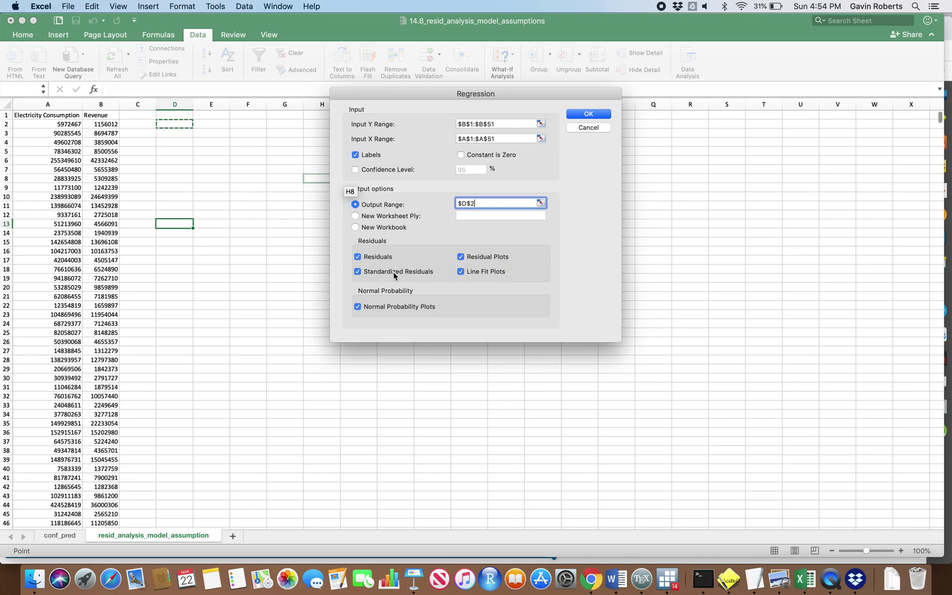
{"action": "left_click", "coordinate": [358, 273]}
{"action": "left_click", "coordinate": [358, 272]}
{"action": "left_click", "coordinate": [358, 272]}
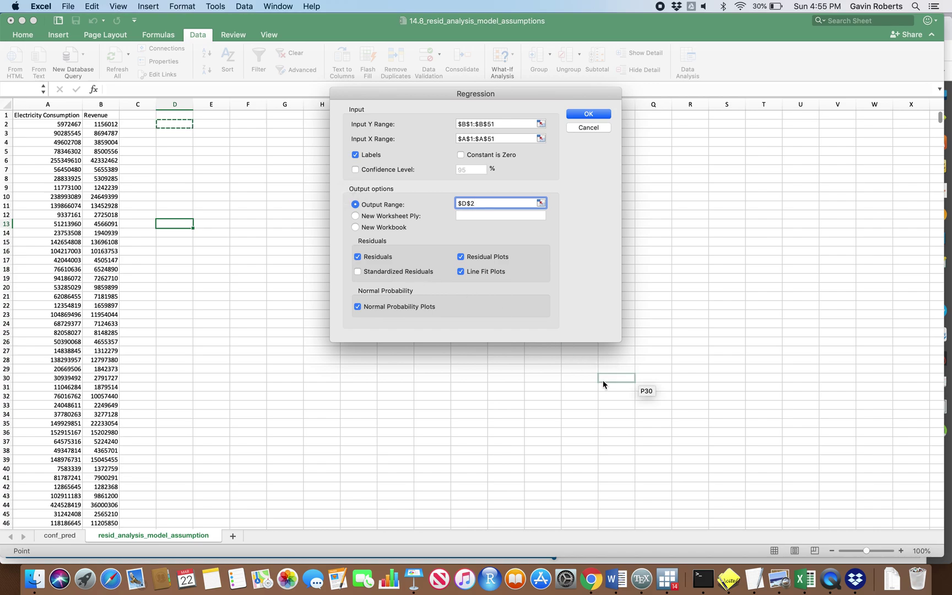
{"action": "left_click", "coordinate": [589, 114]}
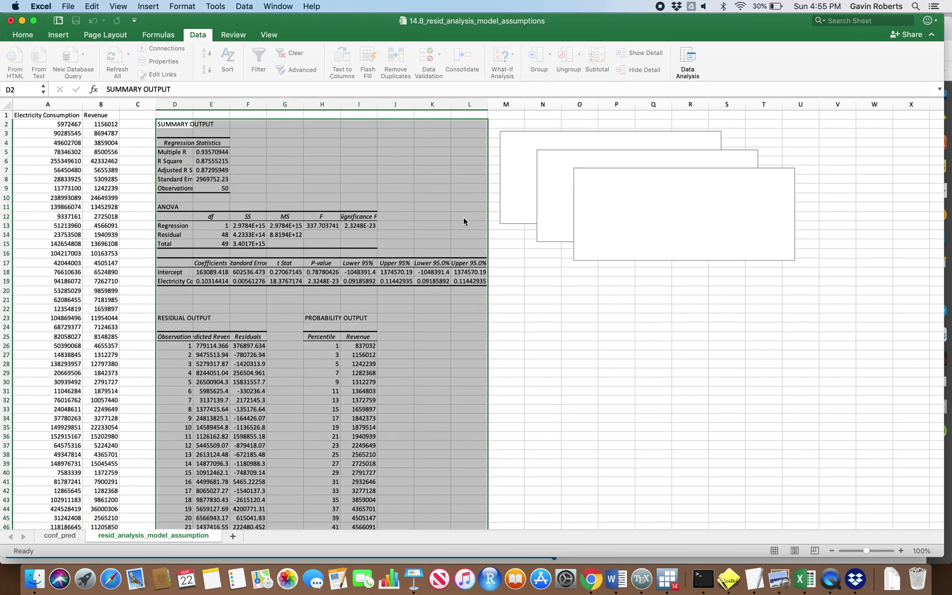
- Widen column D and move the Line Fit Plot and Residual Plot lower on the sheet
{"action": "left_click", "coordinate": [506, 317]}
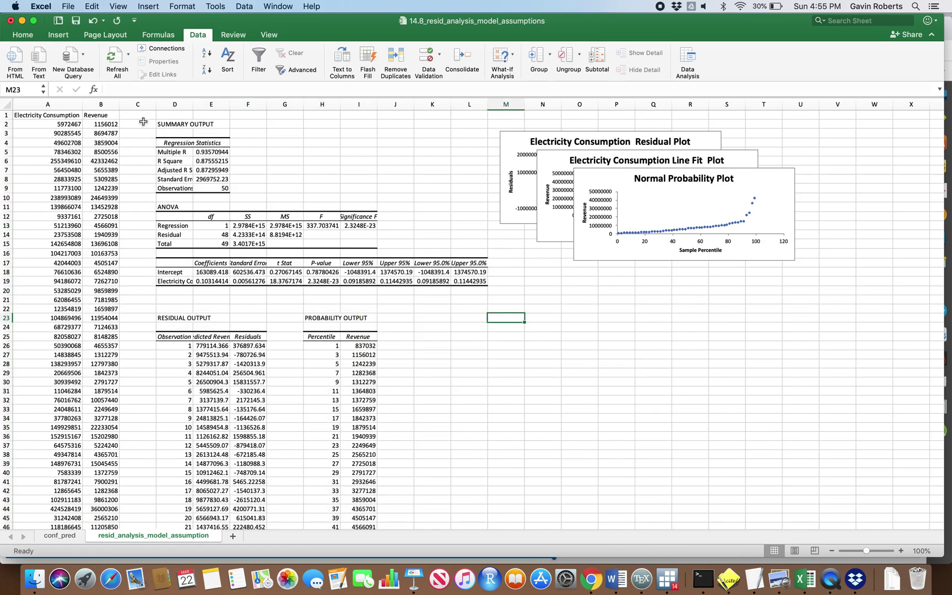
{"action": "double_click", "coordinate": [193, 105]}
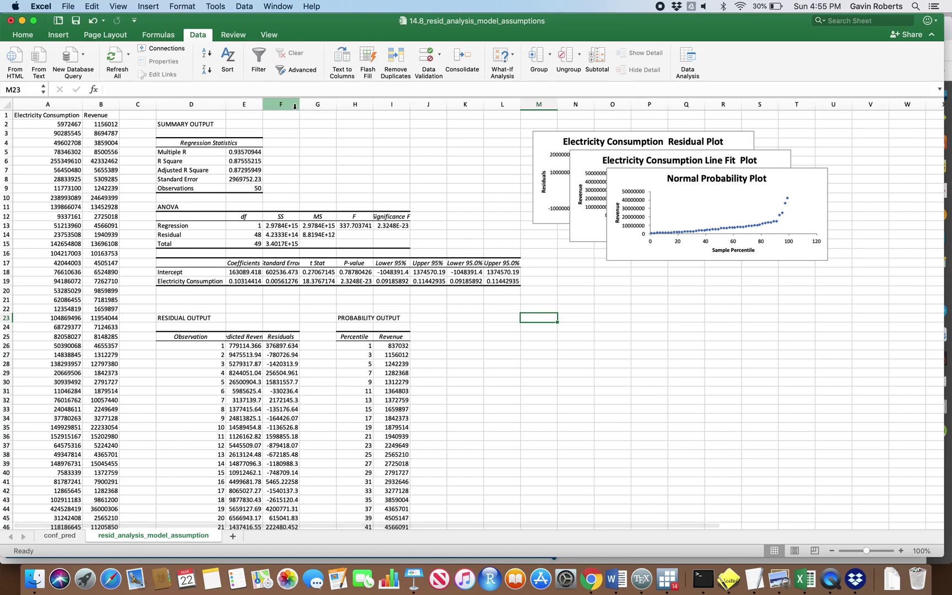
{"action": "scroll", "coordinate": [513, 223], "scroll_direction": "down", "scroll_amount": 2}
{"action": "left_click_drag", "start_coordinate": [612, 232], "coordinate": [589, 421]}
{"action": "mouse_move", "coordinate": [589, 219]}
{"action": "left_mouse_down"}
{"action": "mouse_move", "coordinate": [594, 307]}
{"action": "mouse_move", "coordinate": [598, 233]}
{"action": "left_mouse_up"}
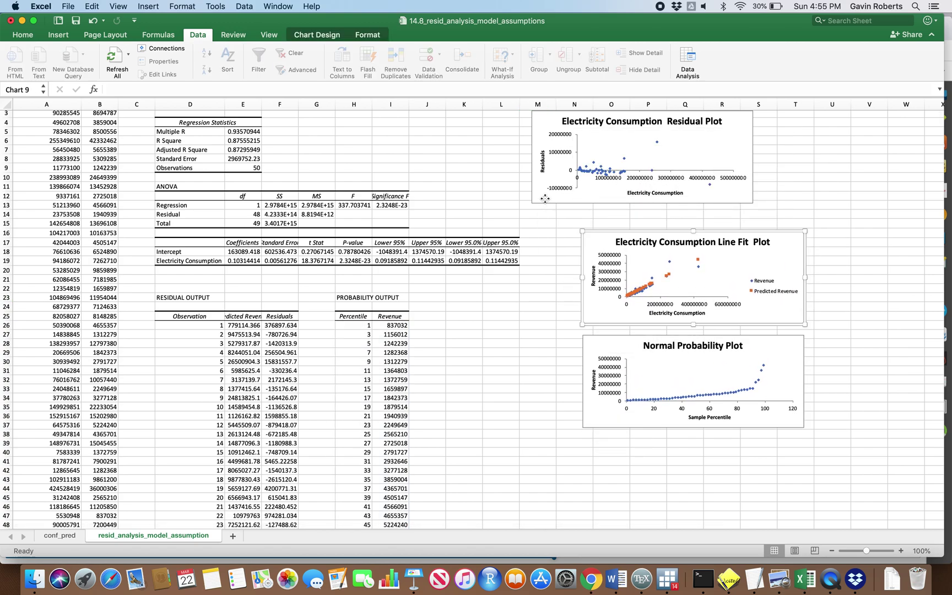
{"action": "left_click_drag", "start_coordinate": [545, 199], "coordinate": [592, 214]}
{"action": "left_click", "coordinate": [551, 260]}
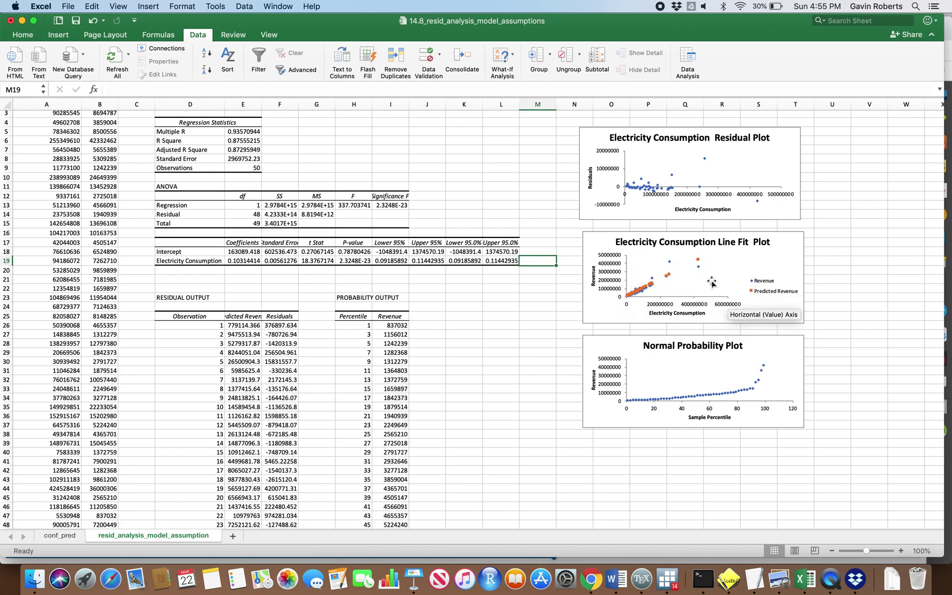
- Enlarge the Electricity Consumption Residual Plot beside the regression output
{"action": "left_click", "coordinate": [669, 276]}
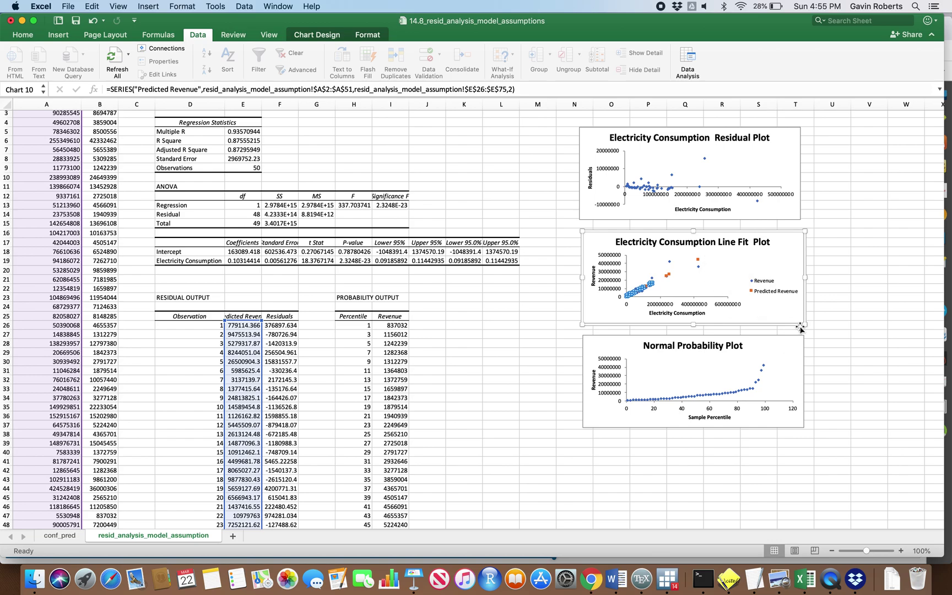
{"action": "left_click", "coordinate": [607, 215]}
{"action": "scroll", "coordinate": [750, 388], "scroll_direction": "down", "scroll_amount": 2}
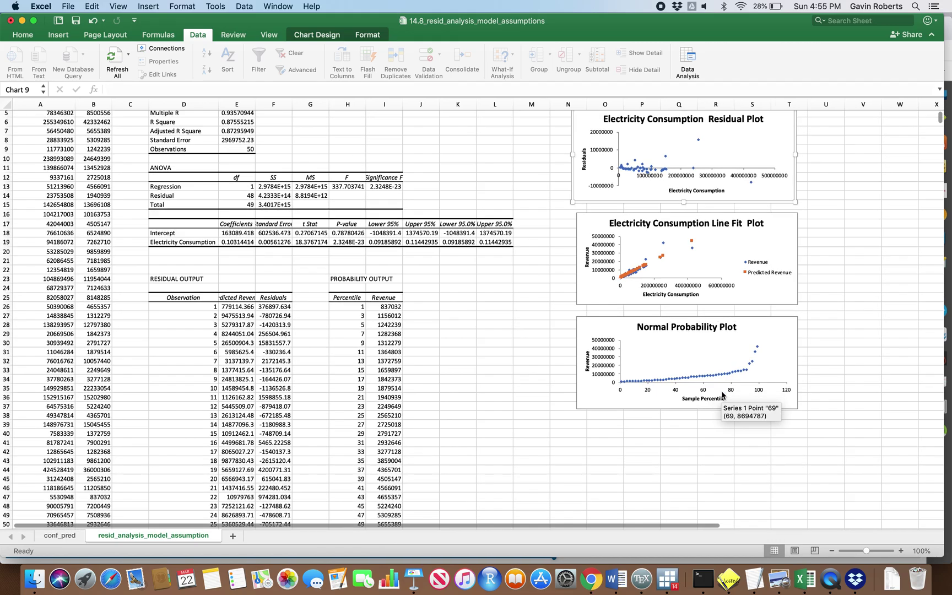
{"action": "left_click_drag", "start_coordinate": [572, 200], "coordinate": [466, 304]}
{"action": "scroll", "coordinate": [771, 275], "scroll_direction": "down", "scroll_amount": 2}
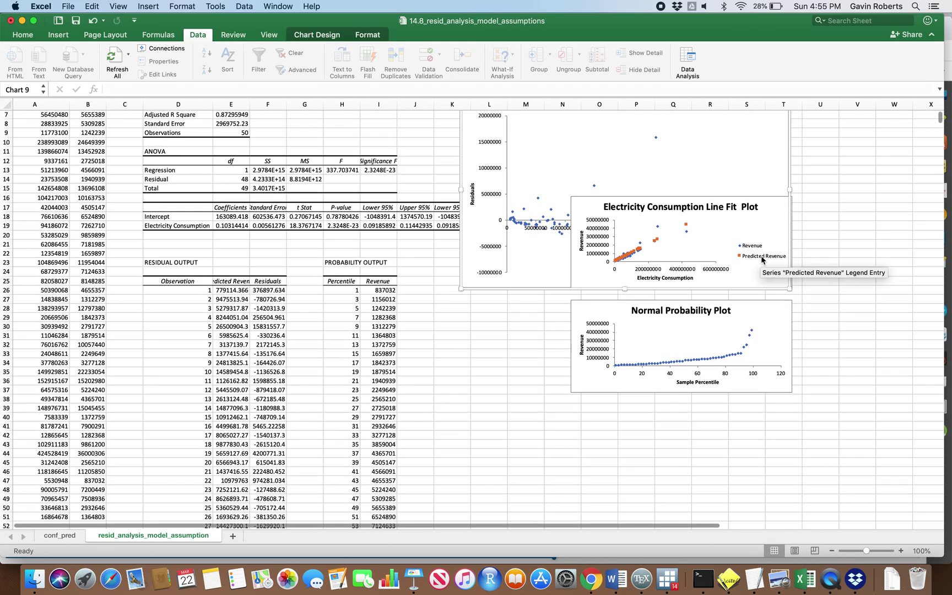
{"action": "left_click_drag", "start_coordinate": [595, 266], "coordinate": [595, 361]}
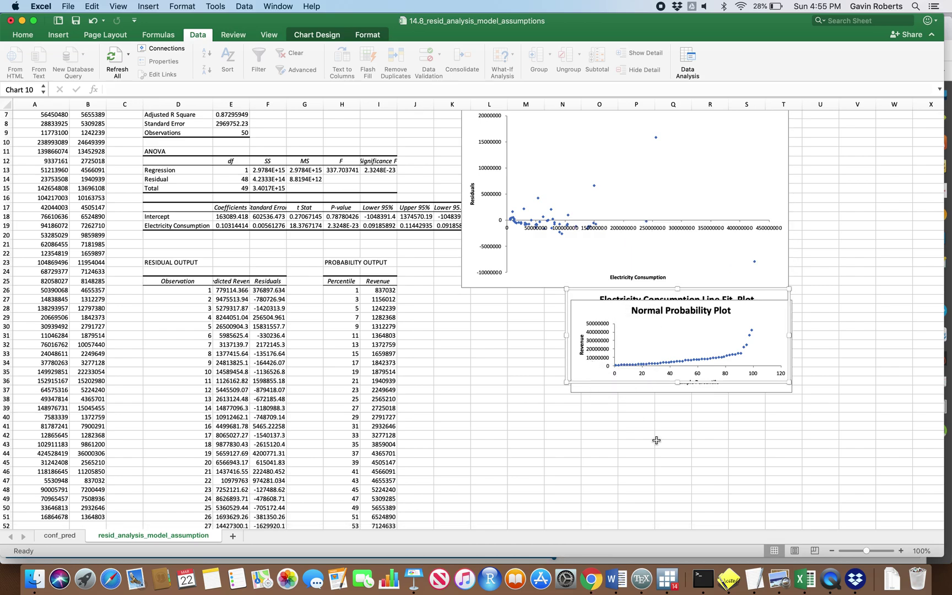
{"action": "scroll", "coordinate": [656, 438], "scroll_direction": "up", "scroll_amount": 5}
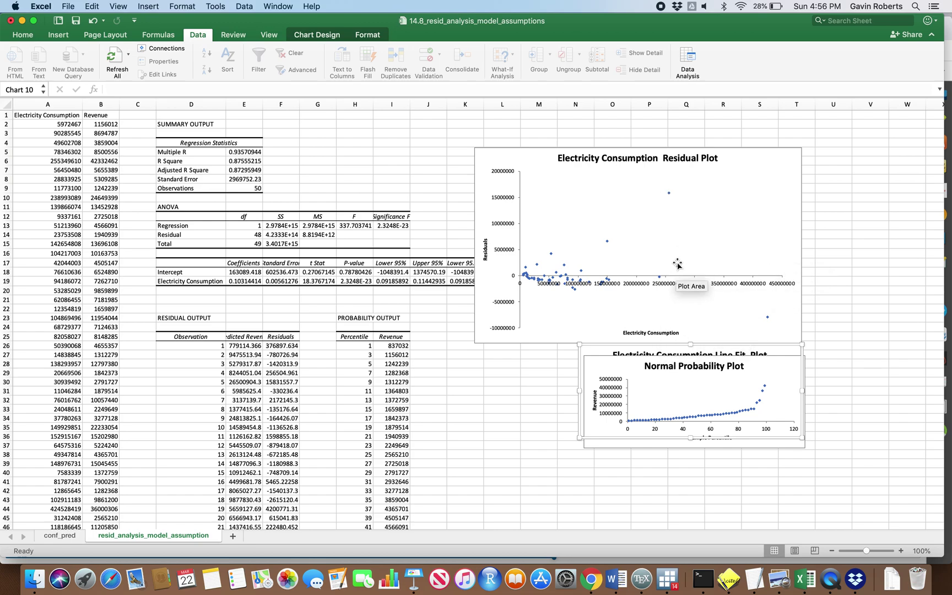
- AutoFit column E so the Predicted Revenue heading and full-precision values like 0.935709439 show
{"action": "mouse_move", "coordinate": [542, 309]}
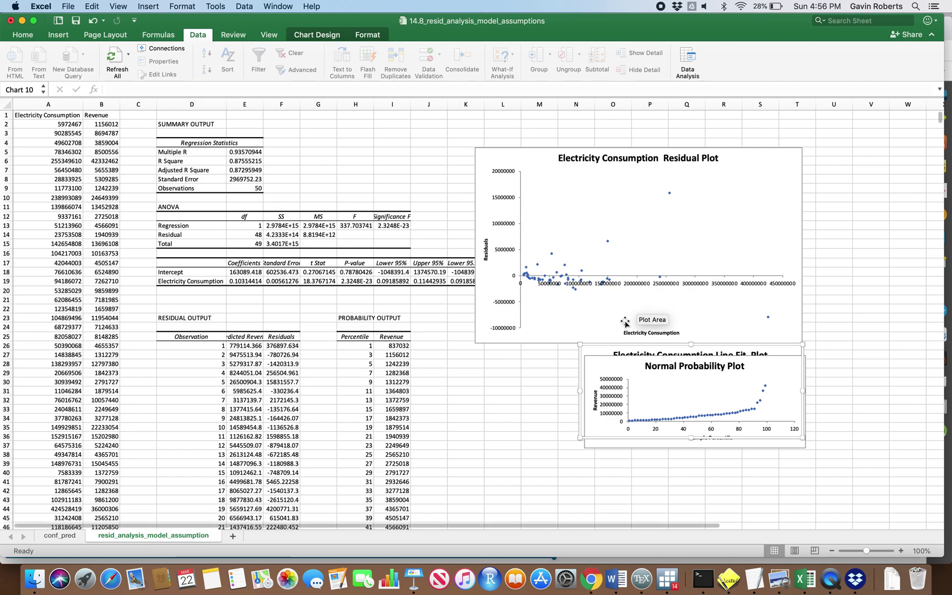
{"action": "scroll", "coordinate": [401, 304], "scroll_direction": "down", "scroll_amount": 3}
{"action": "double_click", "coordinate": [262, 104]}
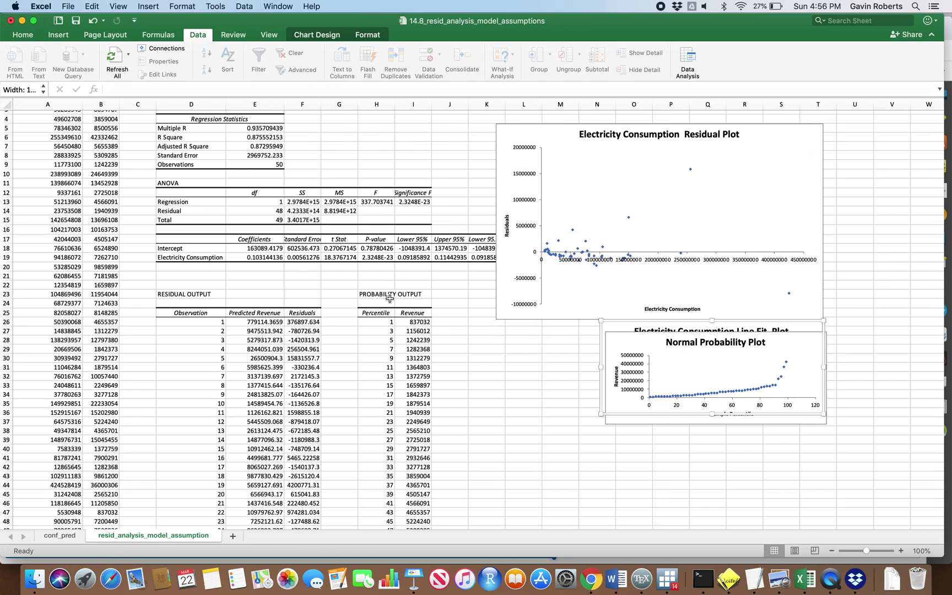
{"action": "scroll", "coordinate": [390, 299], "scroll_direction": "down", "scroll_amount": 1}
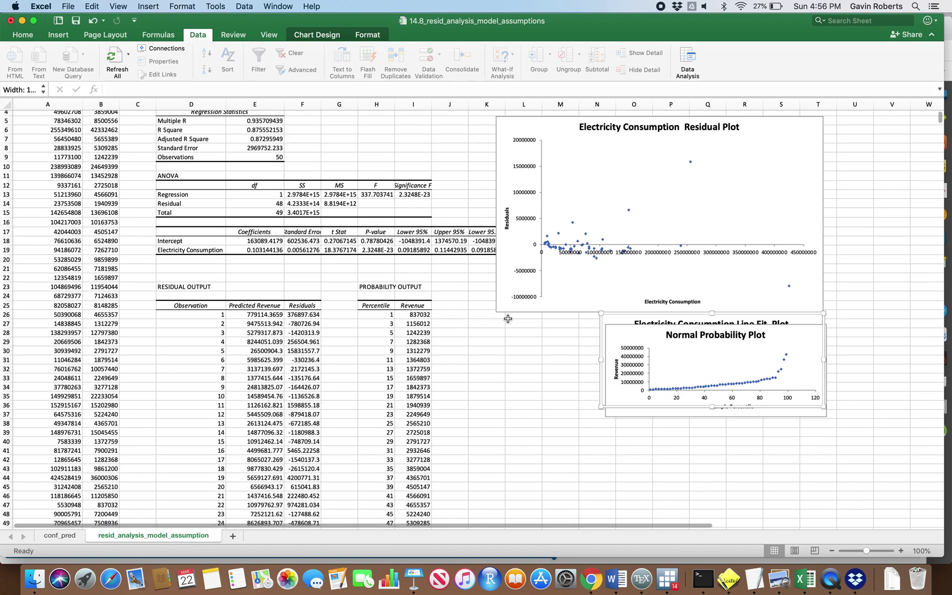
- Shift the residual plot right and delete the Normal Probability Plot and Line Fit Plot charts
{"action": "left_click", "coordinate": [502, 307]}
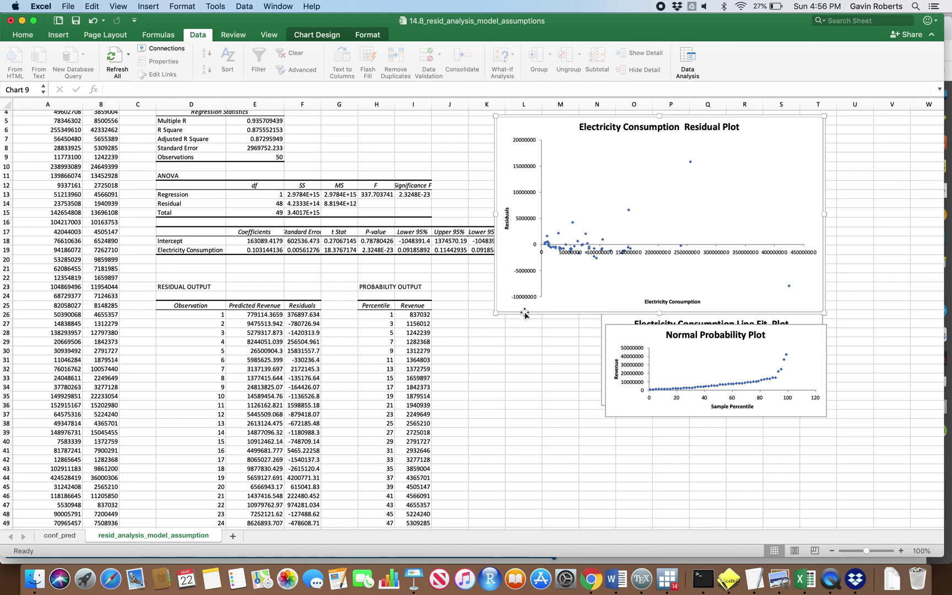
{"action": "left_click_drag", "start_coordinate": [518, 308], "coordinate": [613, 286]}
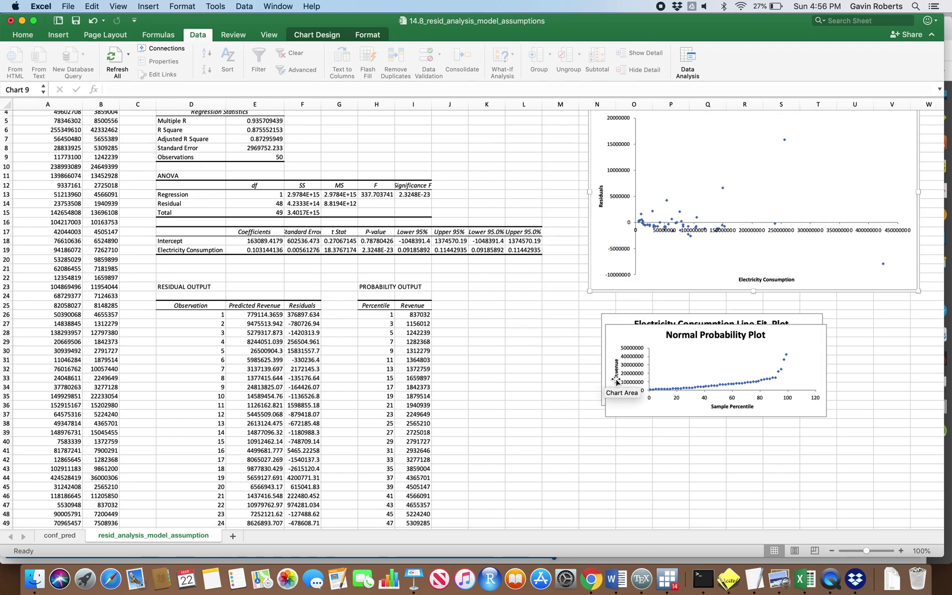
{"action": "left_click", "coordinate": [615, 406]}
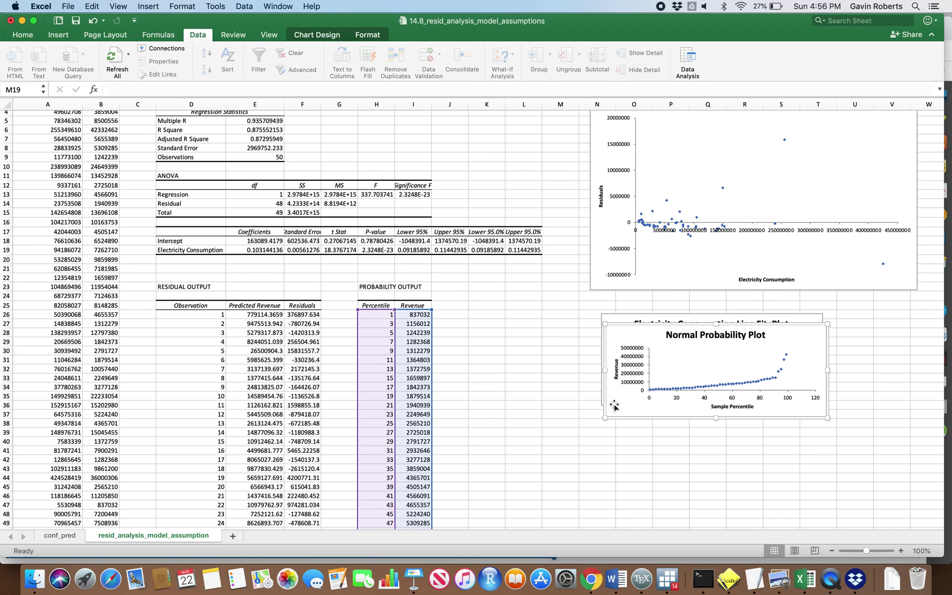
{"action": "key", "text": "Delete"}
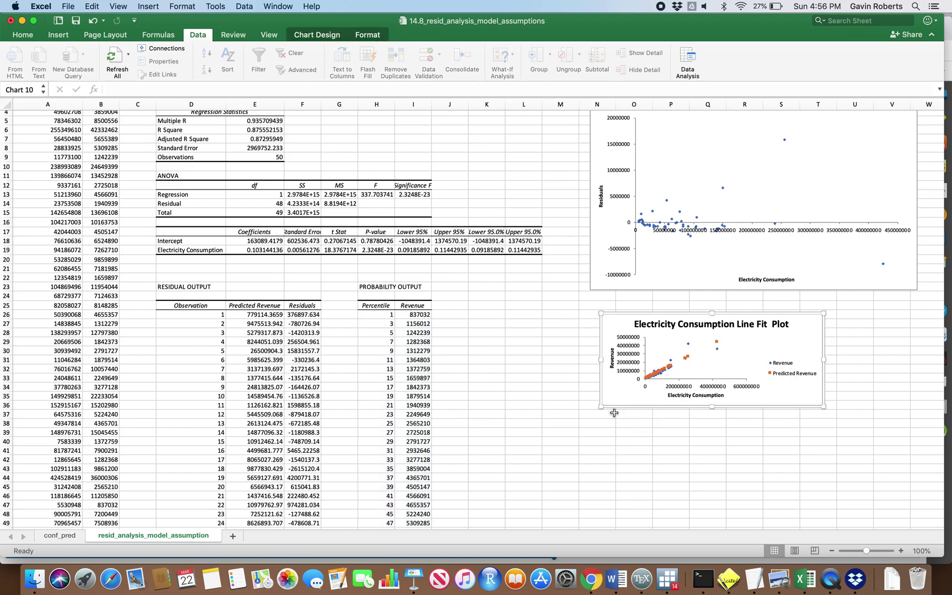
{"action": "key", "text": "Delete"}
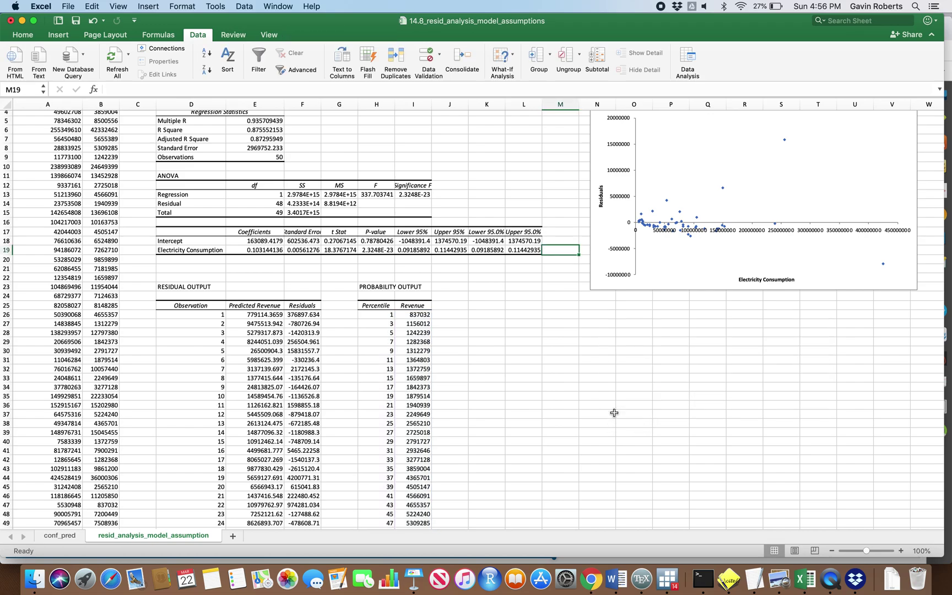
{"action": "scroll", "coordinate": [614, 412], "scroll_direction": "up", "scroll_amount": 3}
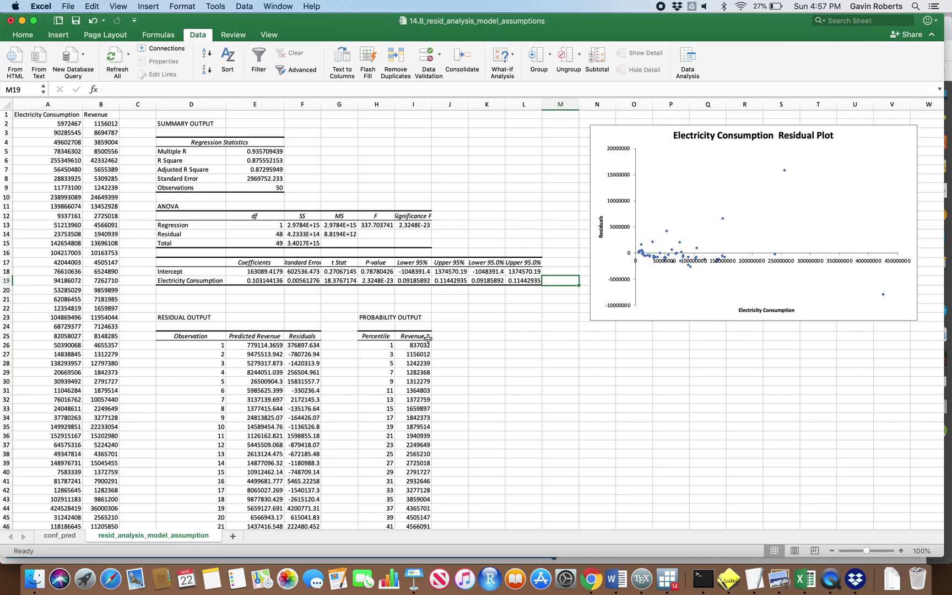
{"action": "scroll", "coordinate": [428, 338], "scroll_direction": "down", "scroll_amount": 5}
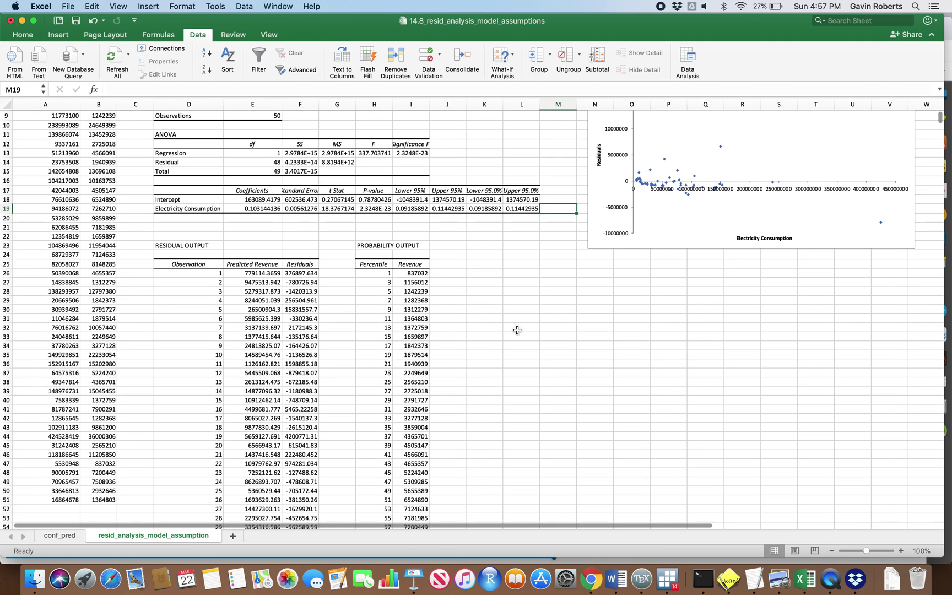
{"action": "scroll", "coordinate": [518, 331], "scroll_direction": "down", "scroll_amount": 1}
- Select the Predicted Revenue and Residuals columns, E25:E75 and F25:F75
{"action": "left_click", "coordinate": [261, 262]}
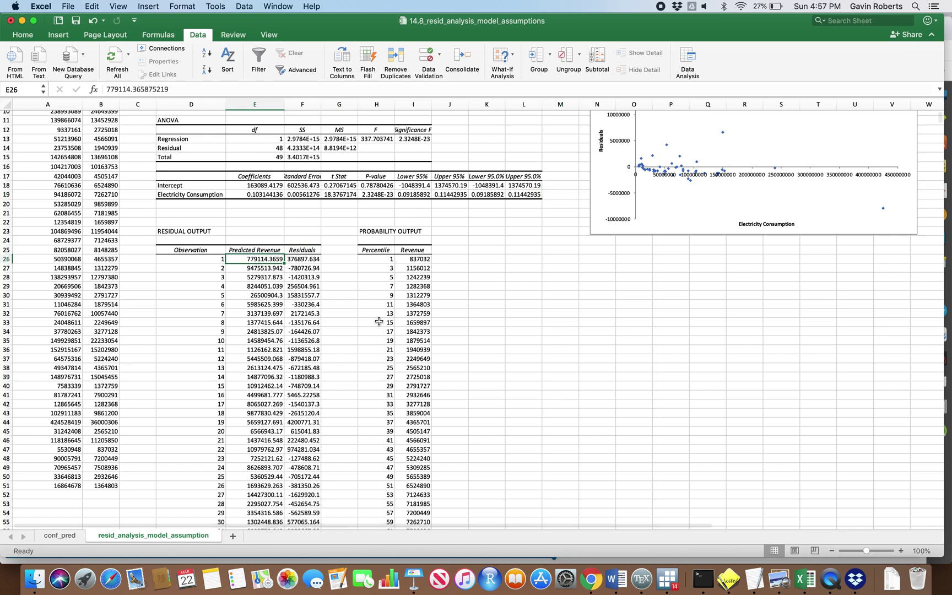
{"action": "left_click", "coordinate": [252, 250]}
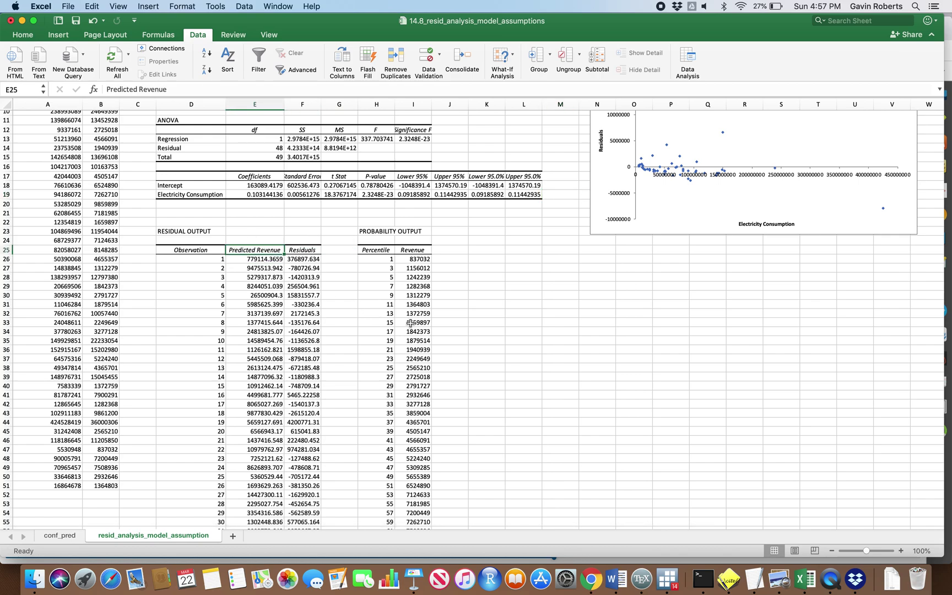
{"action": "left_click", "coordinate": [303, 250]}
{"action": "left_click", "coordinate": [265, 250]}
{"action": "key", "text": "super+shift+Down"}
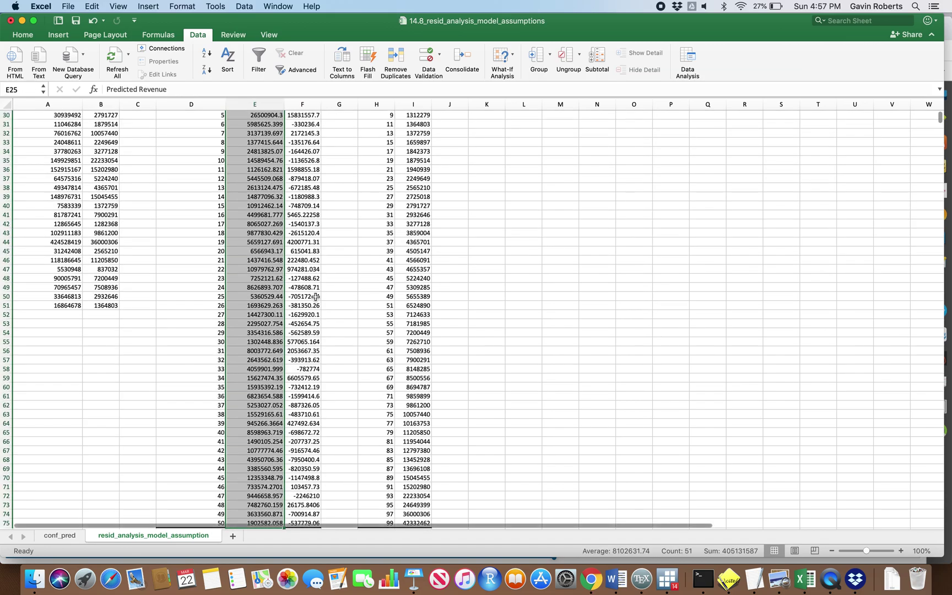
{"action": "scroll", "coordinate": [348, 341], "scroll_direction": "up", "scroll_amount": 10}
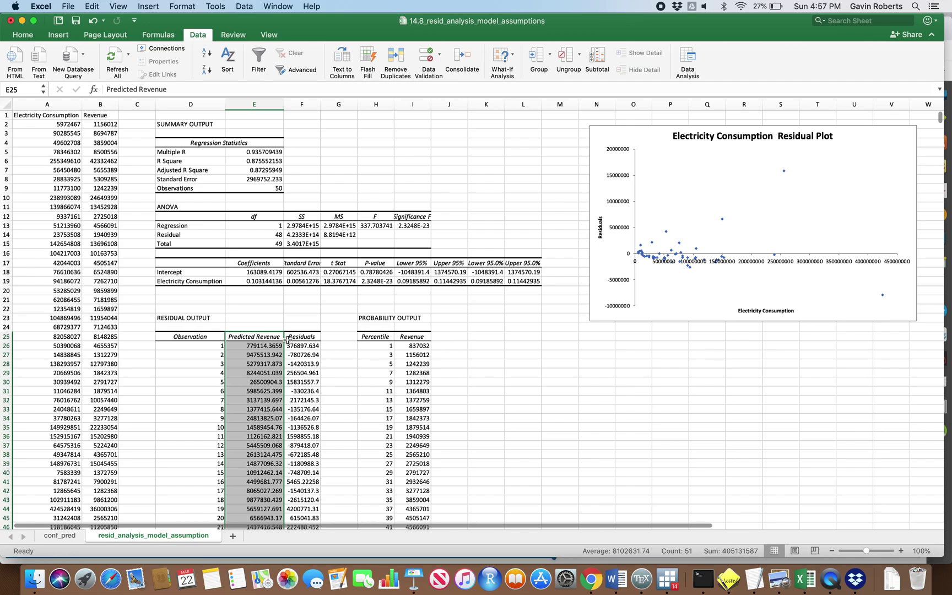
{"action": "left_click", "coordinate": [296, 338], "text": "super"}
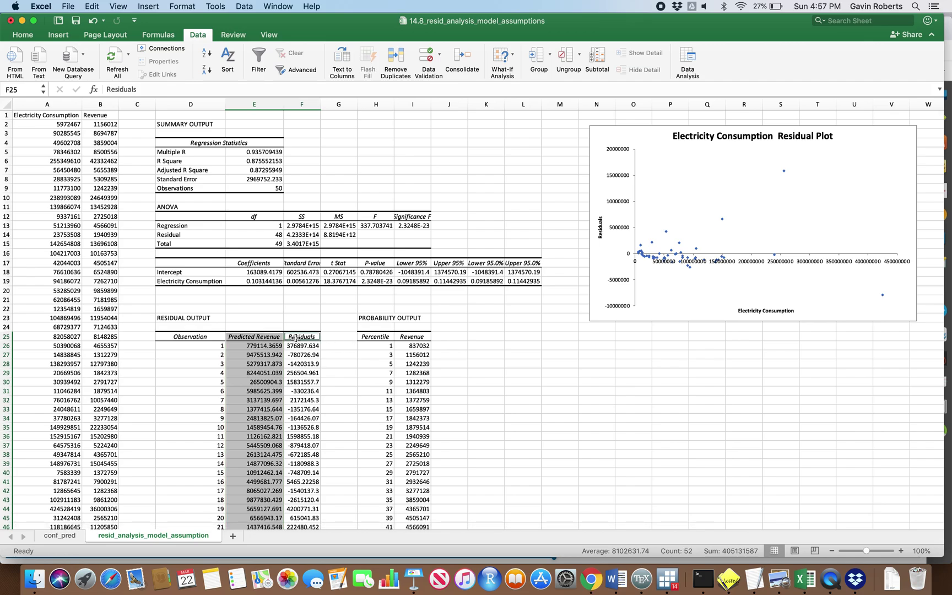
{"action": "key", "text": "super+shift+Down"}
{"action": "scroll", "coordinate": [379, 329], "scroll_direction": "up", "scroll_amount": 10}
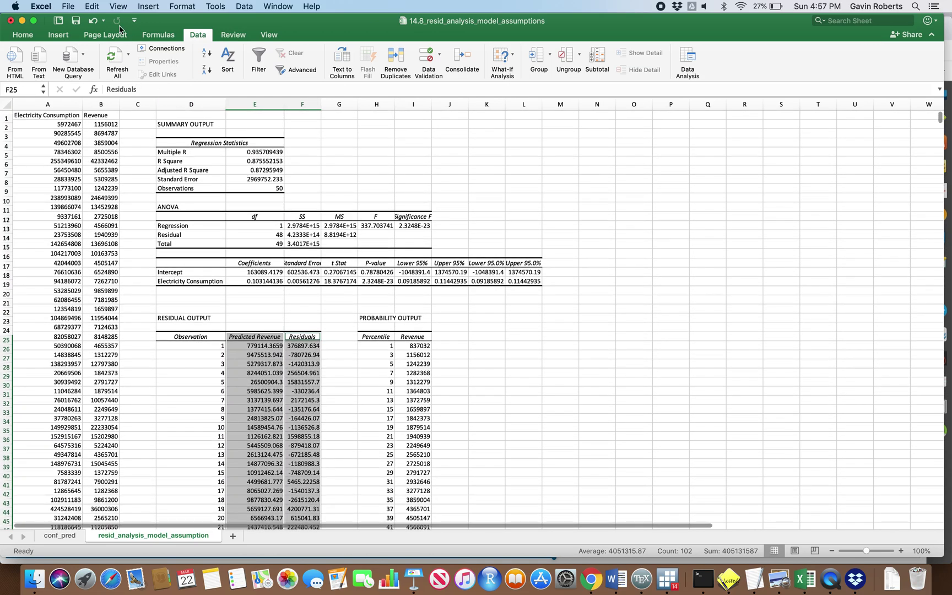
- Insert a scatter chart of residuals versus predicted revenue and place it below the residual plot
{"action": "left_click", "coordinate": [58, 34]}
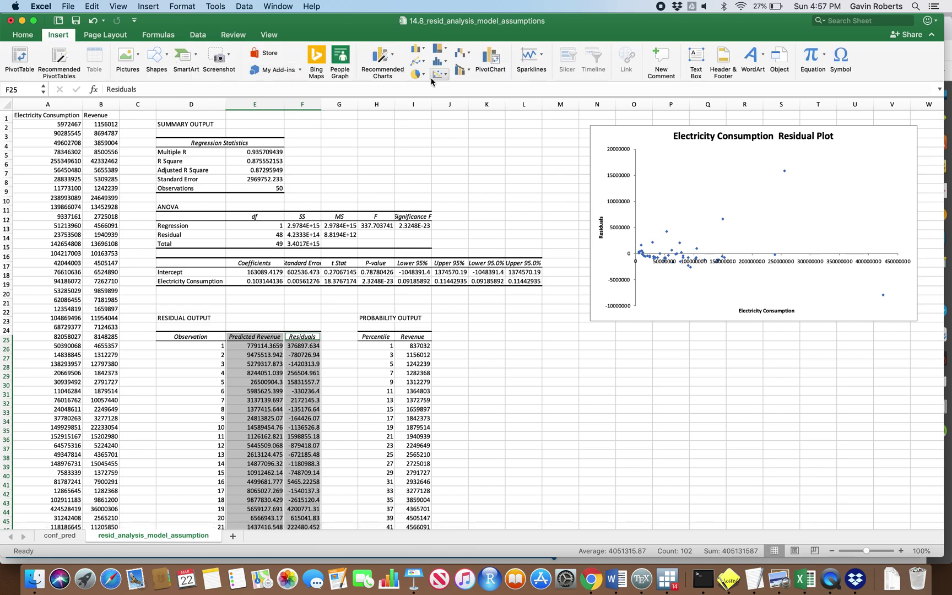
{"action": "left_click", "coordinate": [436, 75]}
{"action": "left_click", "coordinate": [459, 138]}
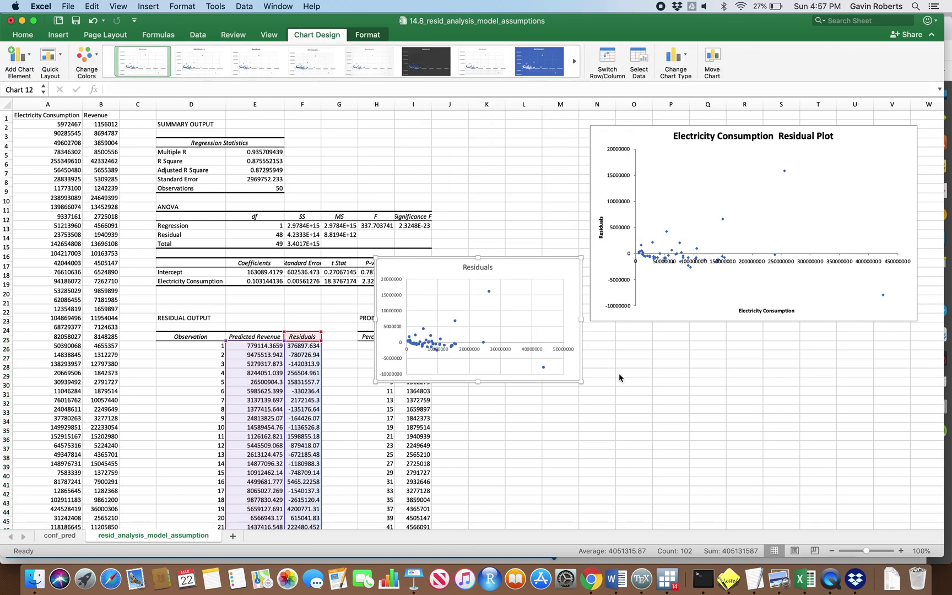
{"action": "left_click_drag", "start_coordinate": [574, 375], "coordinate": [923, 501]}
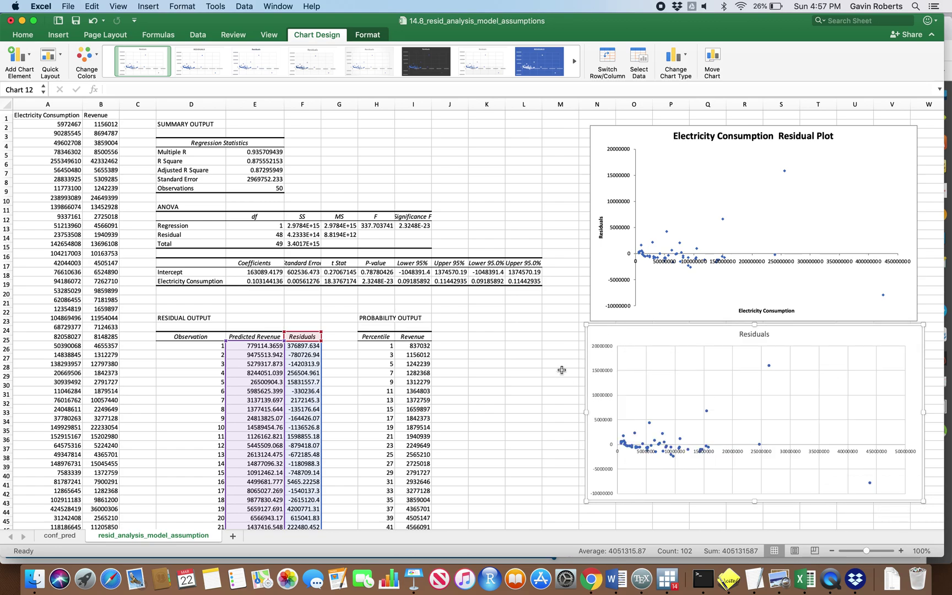
{"action": "scroll", "coordinate": [561, 370], "scroll_direction": "down", "scroll_amount": 3}
{"action": "scroll", "coordinate": [522, 382], "scroll_direction": "up", "scroll_amount": 2}
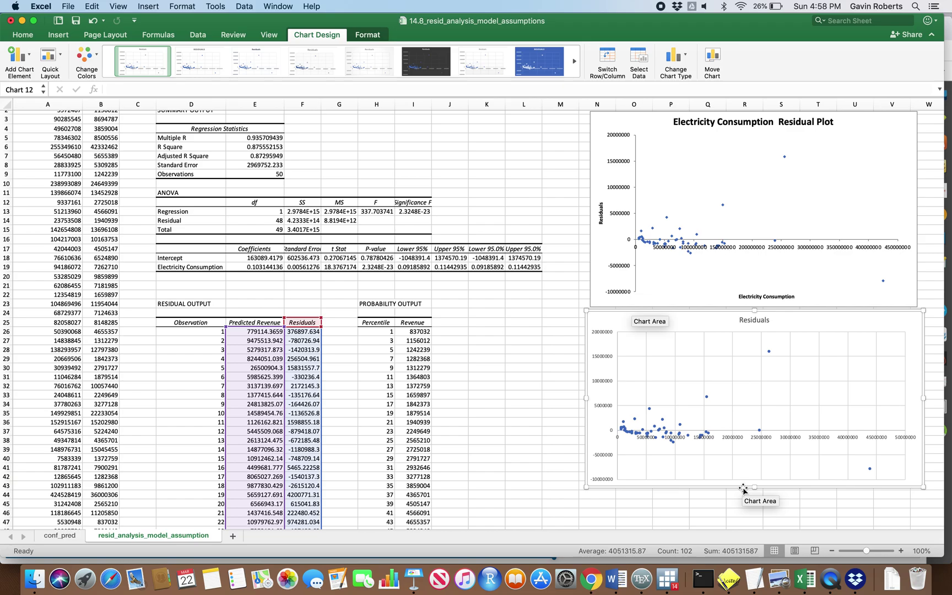
{"action": "scroll", "coordinate": [116, 330], "scroll_direction": "up", "scroll_amount": 2}
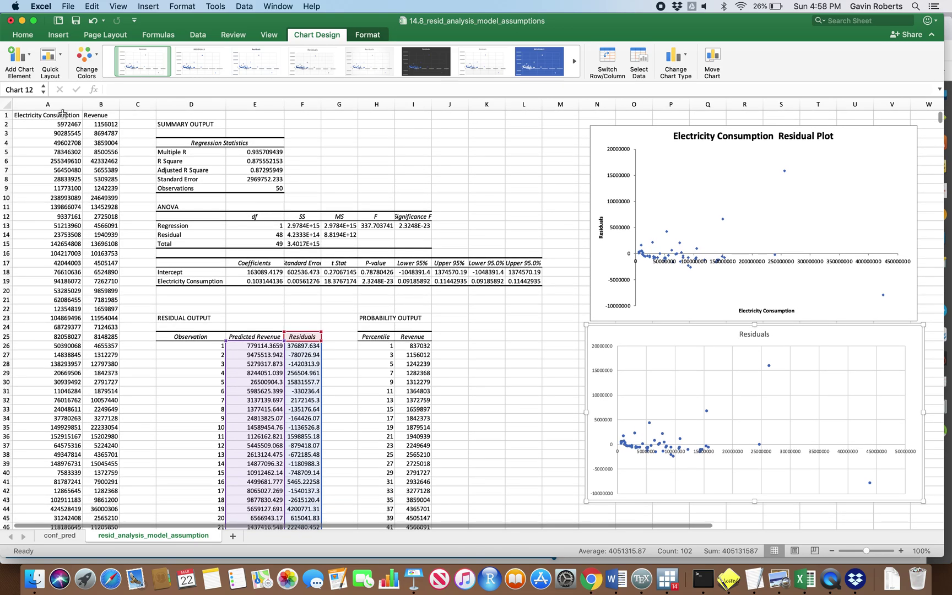
{"action": "left_click", "coordinate": [63, 104]}
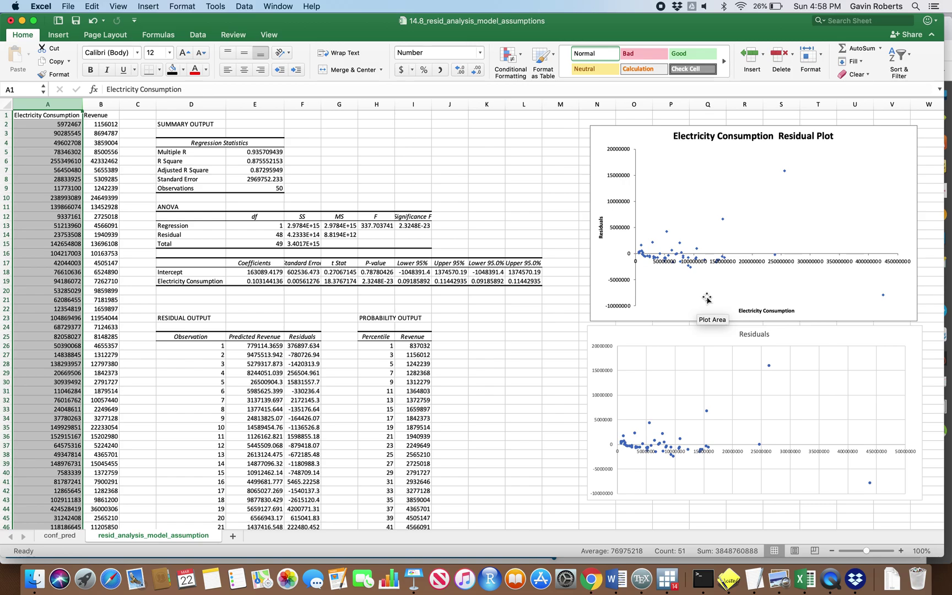
{"action": "scroll", "coordinate": [707, 298], "scroll_direction": "down", "scroll_amount": 5}
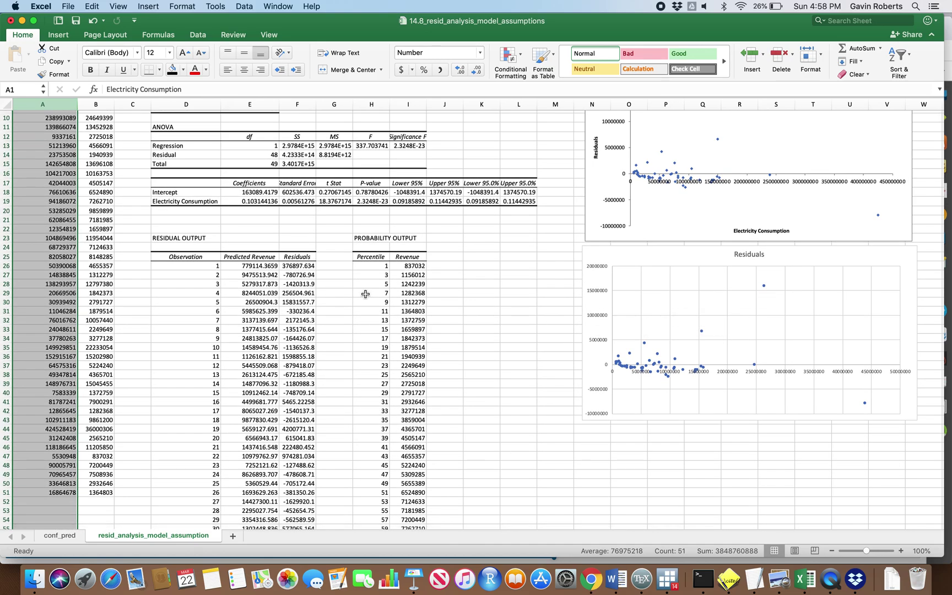
{"action": "left_click", "coordinate": [245, 257]}
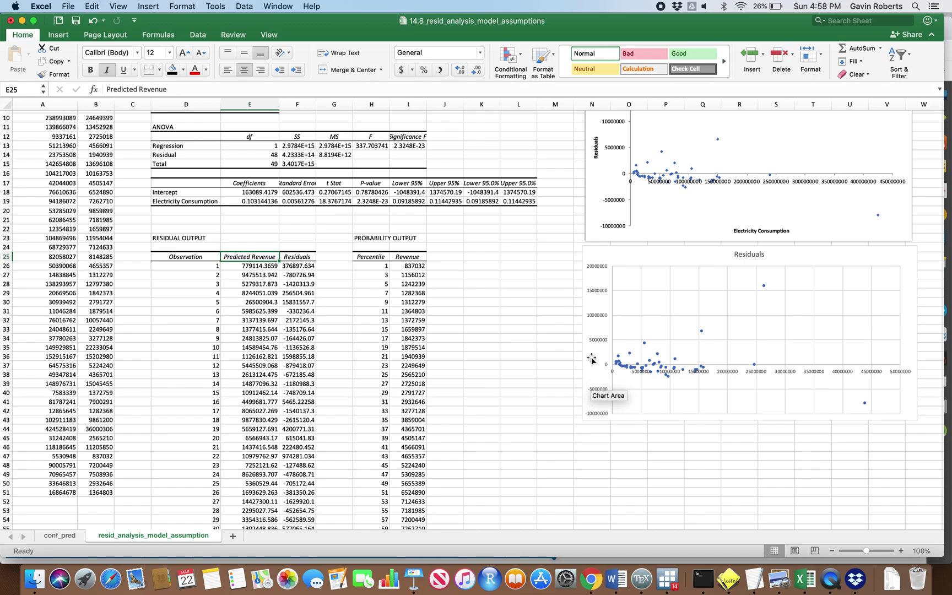
{"action": "scroll", "coordinate": [600, 246], "scroll_direction": "up", "scroll_amount": 5}
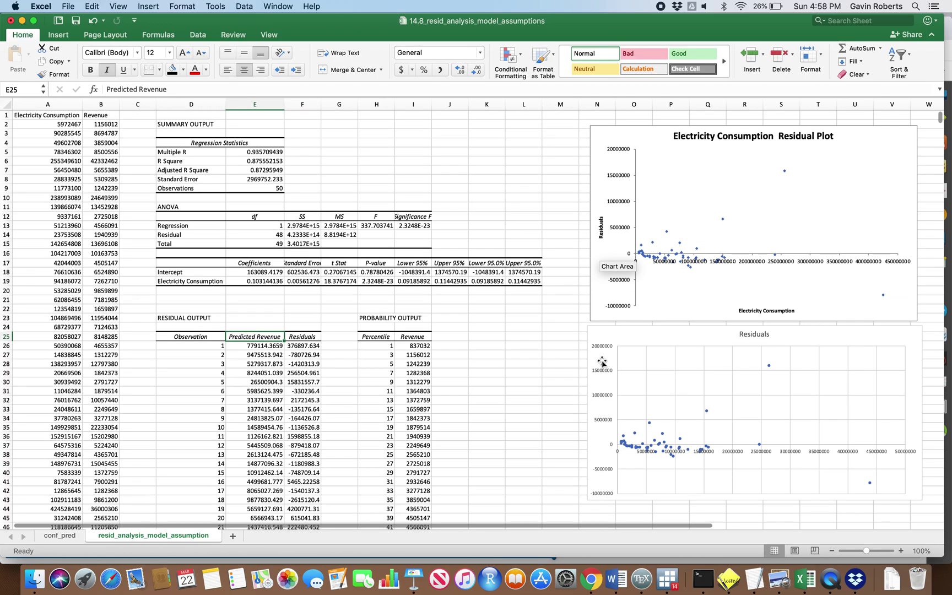
{"action": "scroll", "coordinate": [706, 380], "scroll_direction": "down", "scroll_amount": 3}
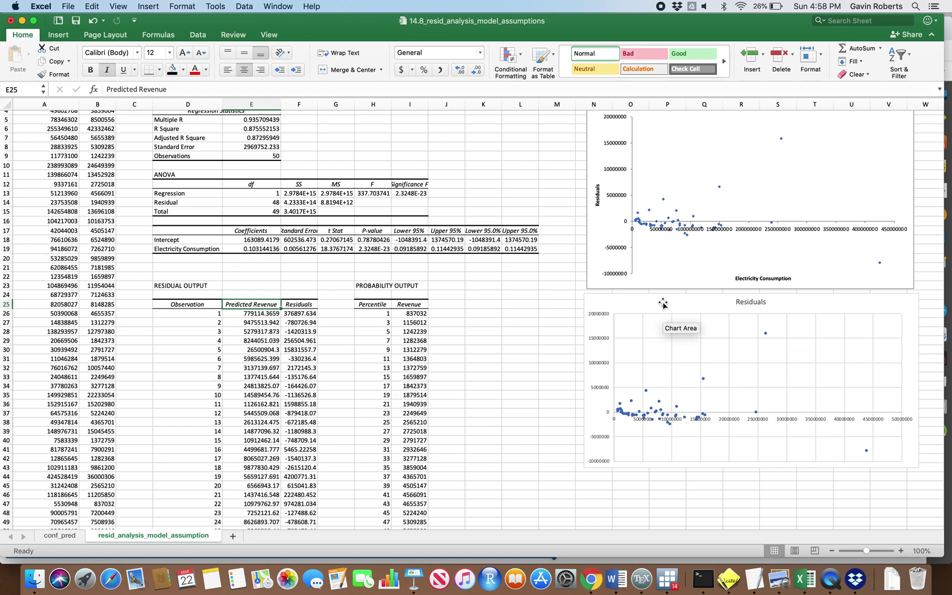
{"action": "scroll", "coordinate": [621, 250], "scroll_direction": "up", "scroll_amount": 3}
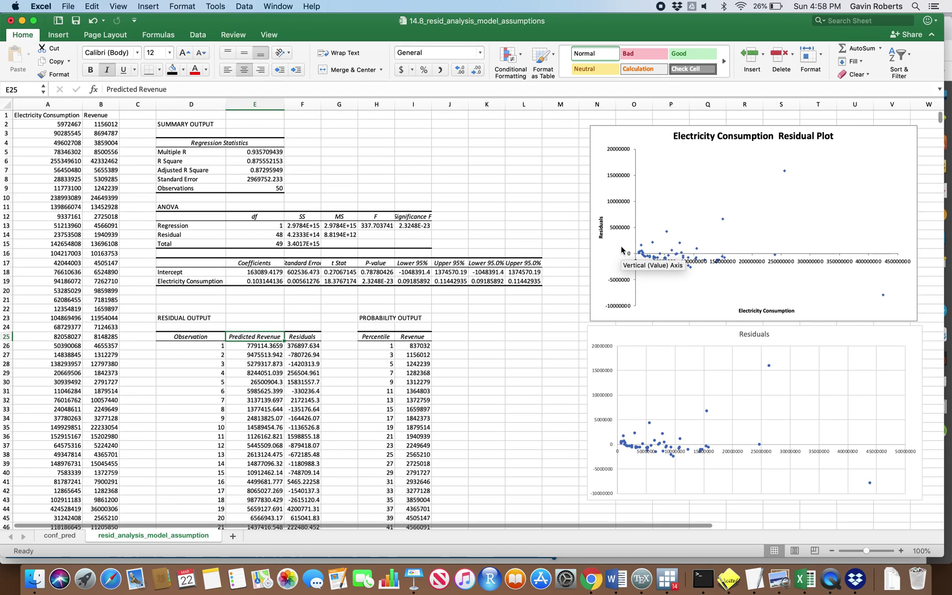
{"action": "scroll", "coordinate": [622, 249], "scroll_direction": "down", "scroll_amount": 3}
{"action": "scroll", "coordinate": [434, 287], "scroll_direction": "up", "scroll_amount": 3}
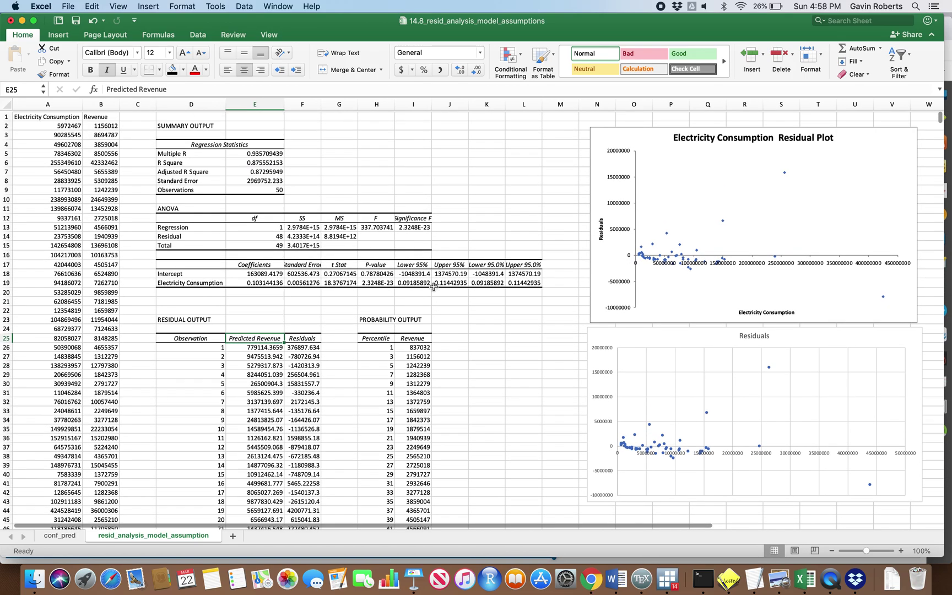
{"action": "scroll", "coordinate": [434, 287], "scroll_direction": "down", "scroll_amount": 1}
{"action": "mouse_move", "coordinate": [170, 131]}
{"action": "left_mouse_down"}
{"action": "mouse_move", "coordinate": [484, 306]}
{"action": "mouse_move", "coordinate": [567, 319]}
{"action": "left_mouse_up"}
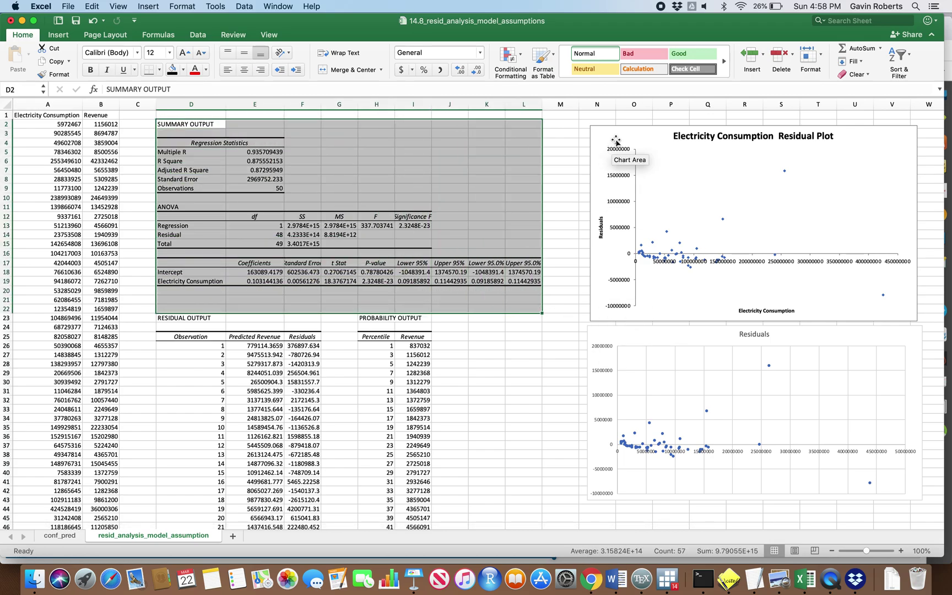
{"action": "left_click", "coordinate": [606, 165]}
{"action": "scroll", "coordinate": [604, 223], "scroll_direction": "down", "scroll_amount": 3}
{"action": "left_click", "coordinate": [604, 300]}
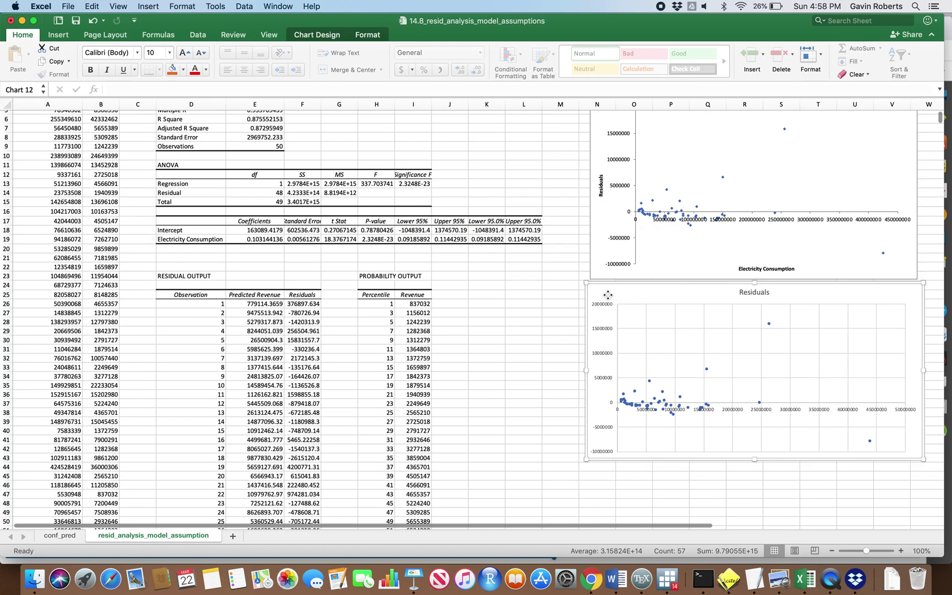
{"action": "left_click", "coordinate": [597, 271]}
{"action": "scroll", "coordinate": [575, 269], "scroll_direction": "down", "scroll_amount": 1}
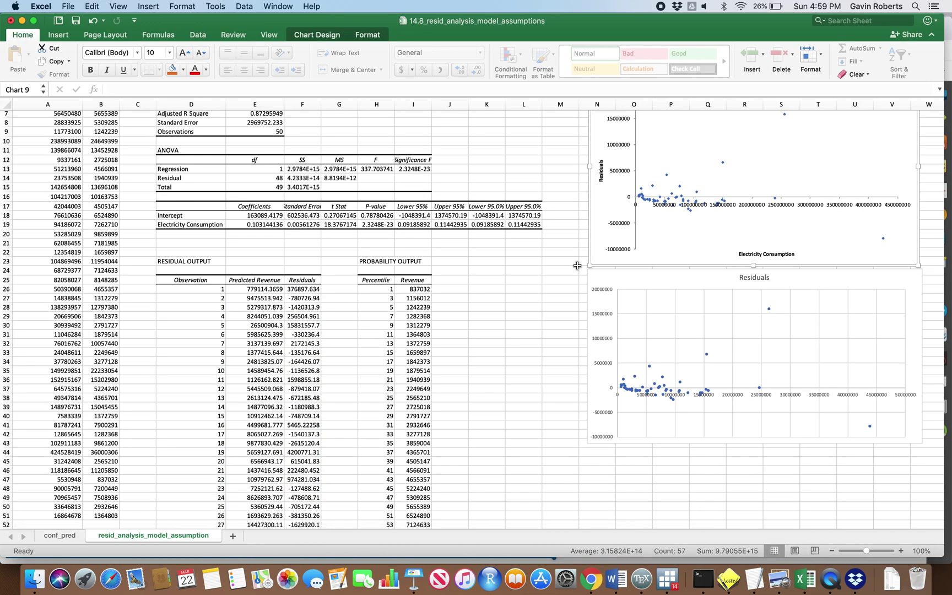
{"action": "scroll", "coordinate": [432, 279], "scroll_direction": "down", "scroll_amount": 9}
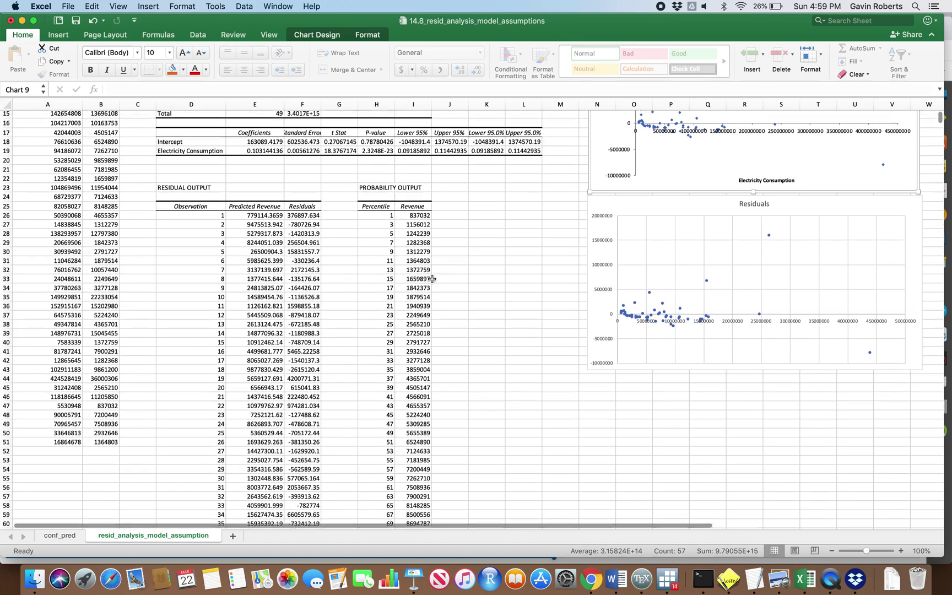
{"action": "left_click", "coordinate": [282, 211]}
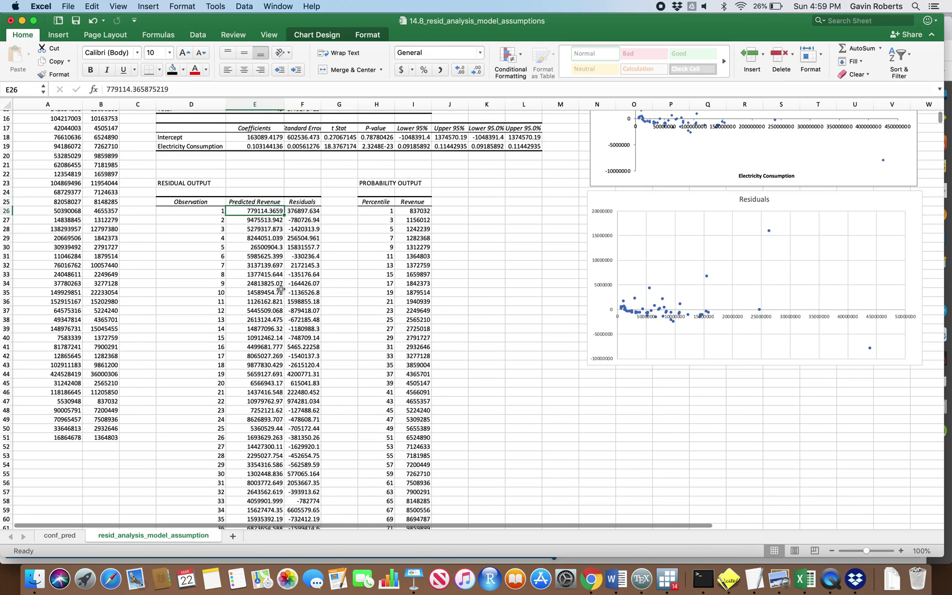
{"action": "left_click", "coordinate": [300, 210]}
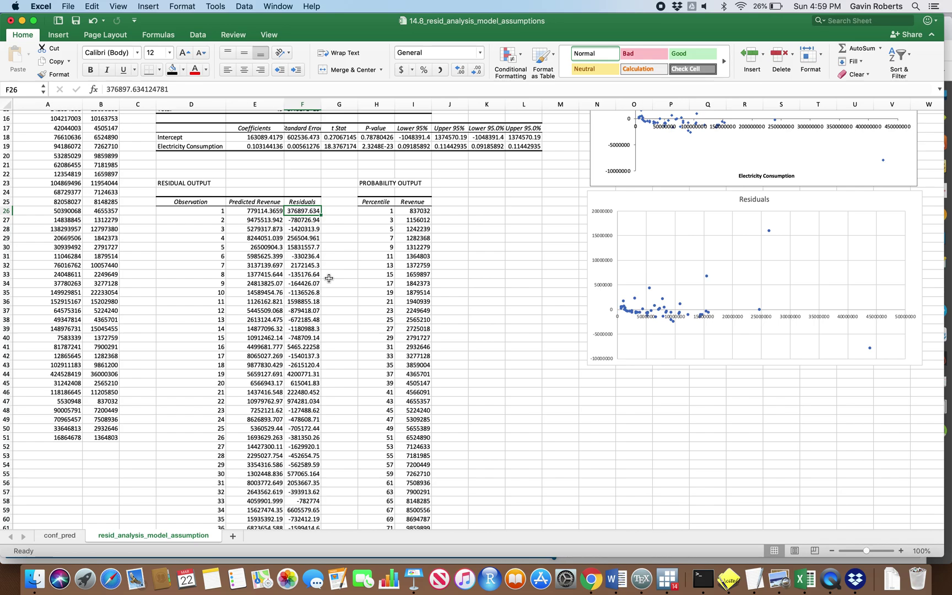
{"action": "scroll", "coordinate": [385, 286], "scroll_direction": "up", "scroll_amount": 6}
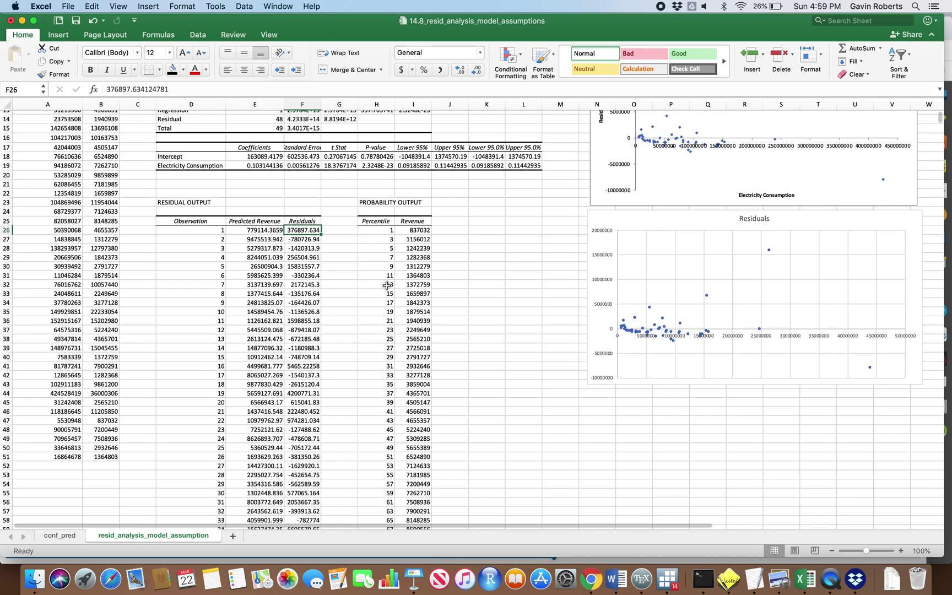
- Insert blank cells beside Residuals, shifting the existing cells right, to make room for new columns
{"action": "left_click_drag", "start_coordinate": [347, 255], "coordinate": [337, 339]}
{"action": "right_click", "coordinate": [339, 295]}
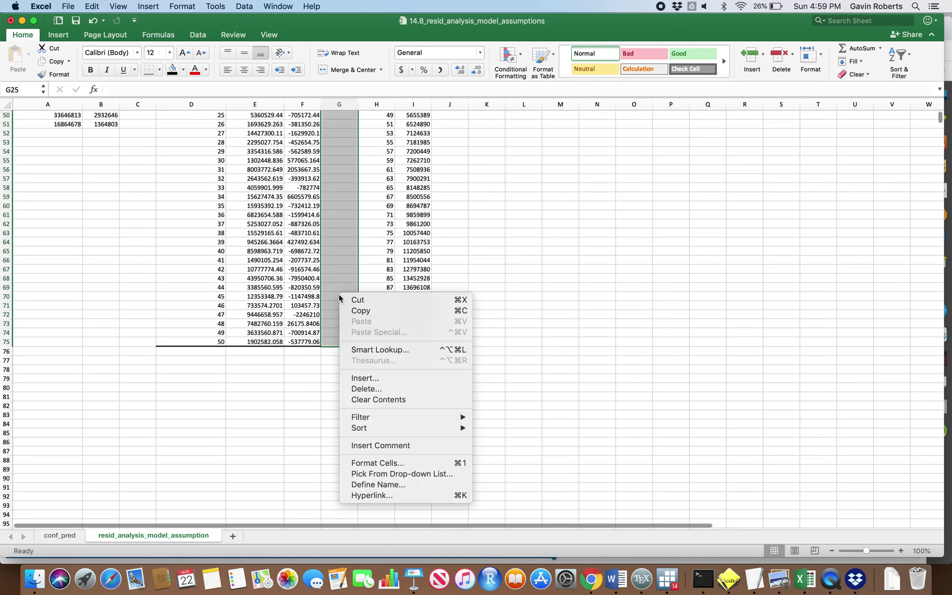
{"action": "left_click", "coordinate": [370, 378]}
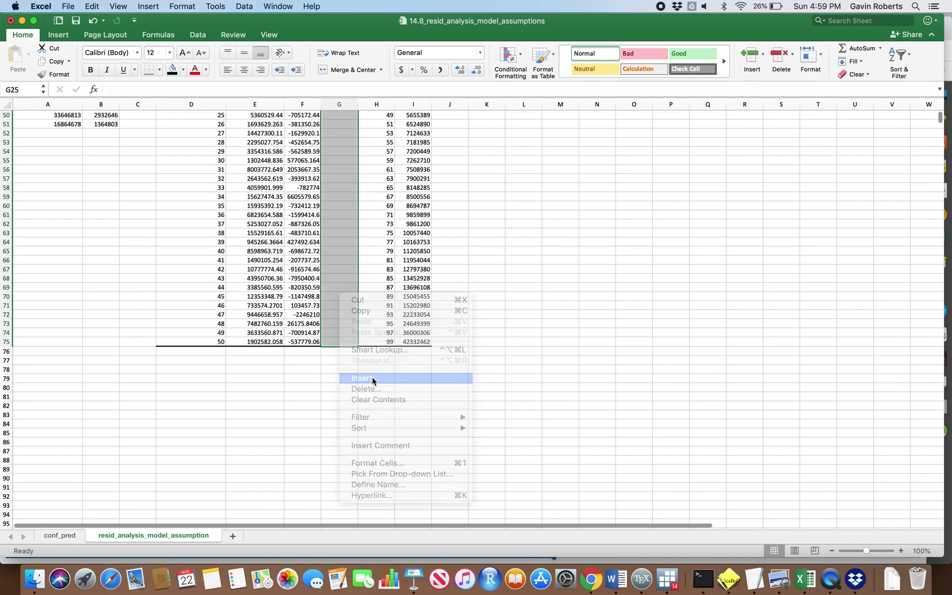
{"action": "left_click", "coordinate": [452, 395]}
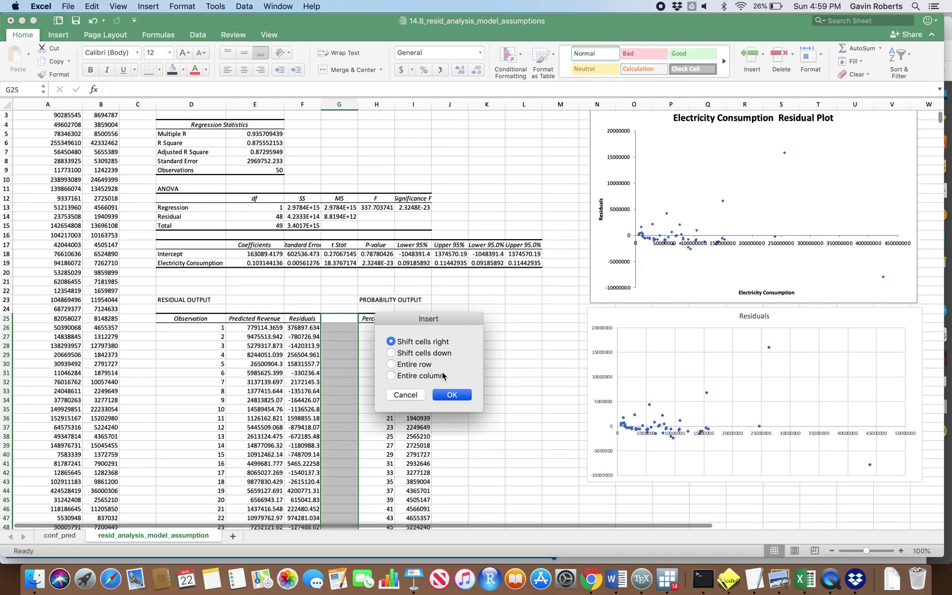
{"action": "left_click_drag", "start_coordinate": [363, 334], "coordinate": [385, 326]}
{"action": "right_click", "coordinate": [367, 284]}
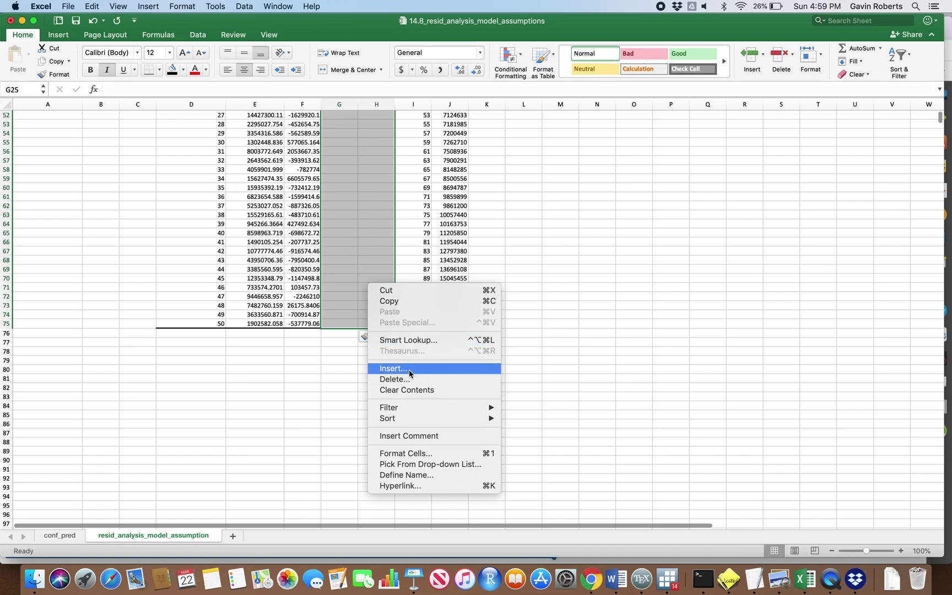
{"action": "left_click", "coordinate": [395, 368]}
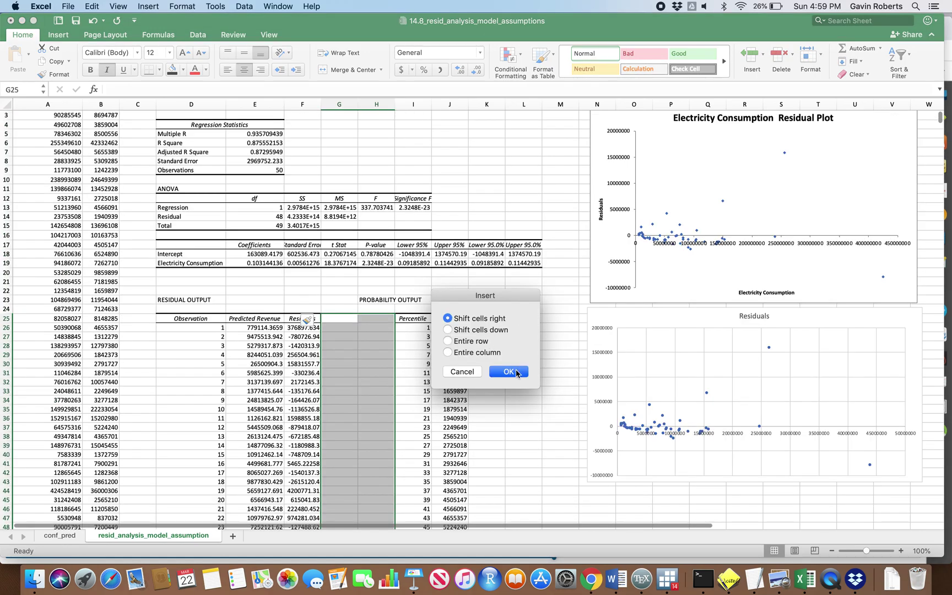
{"action": "left_click", "coordinate": [517, 373]}
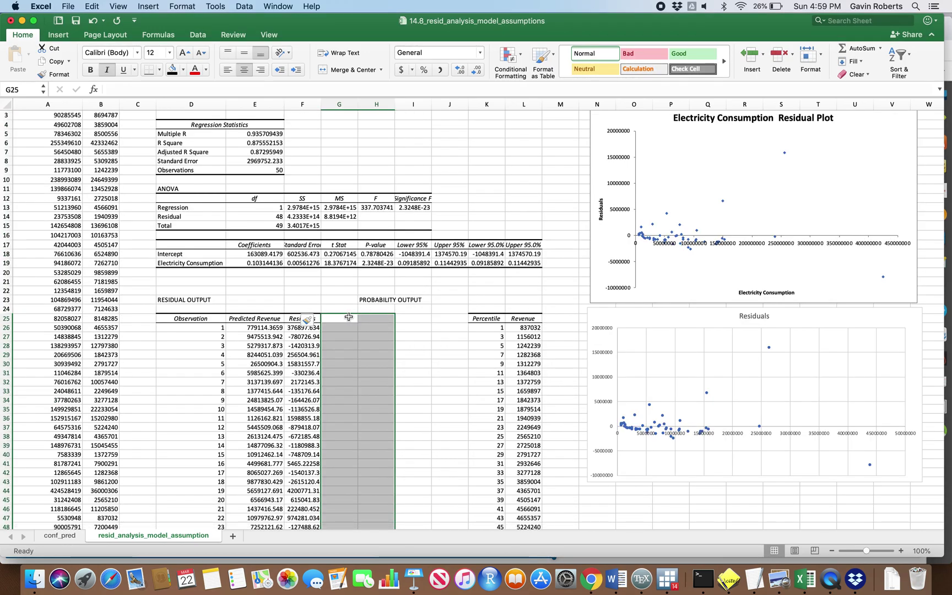
- Head G25 'leverage' and bring the MindTap leverage formula page forward
{"action": "left_click", "coordinate": [349, 317]}
{"action": "type", "text": "leve"}
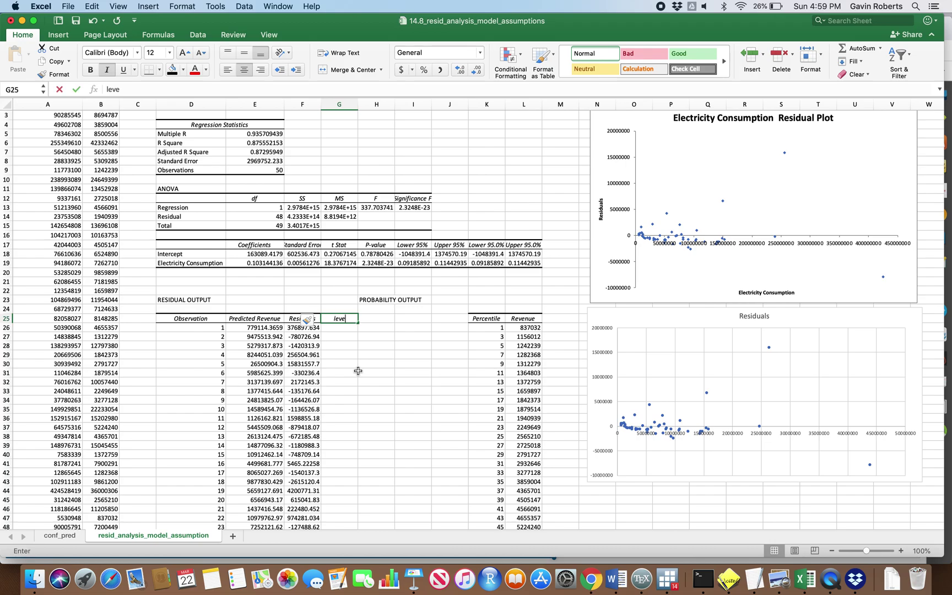
{"action": "type", "text": "rage"}
{"action": "left_click", "coordinate": [375, 389]}
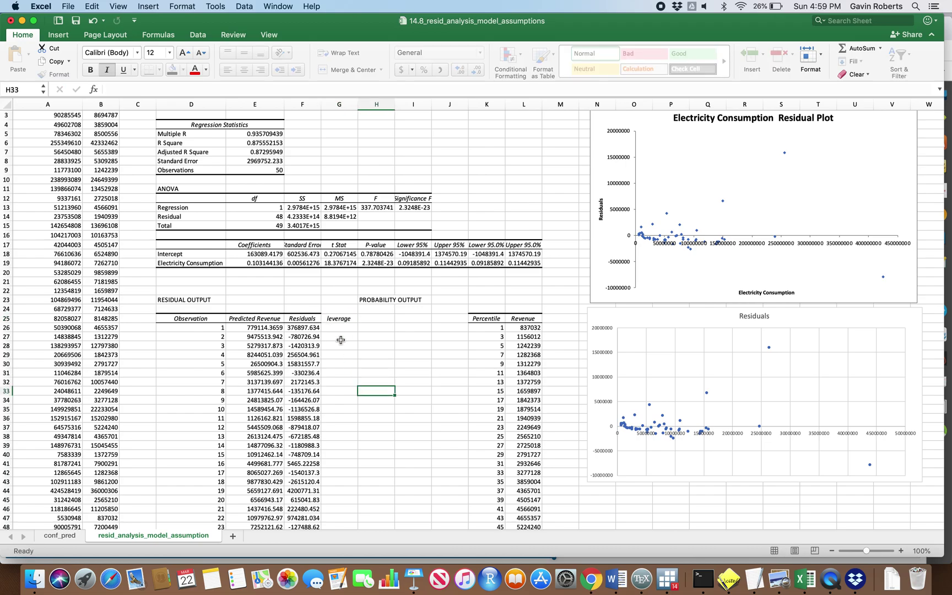
{"action": "key", "text": "ctrl+Up"}
{"action": "left_click", "coordinate": [367, 259]}
{"action": "scroll", "coordinate": [519, 306], "scroll_direction": "down", "scroll_amount": 3}
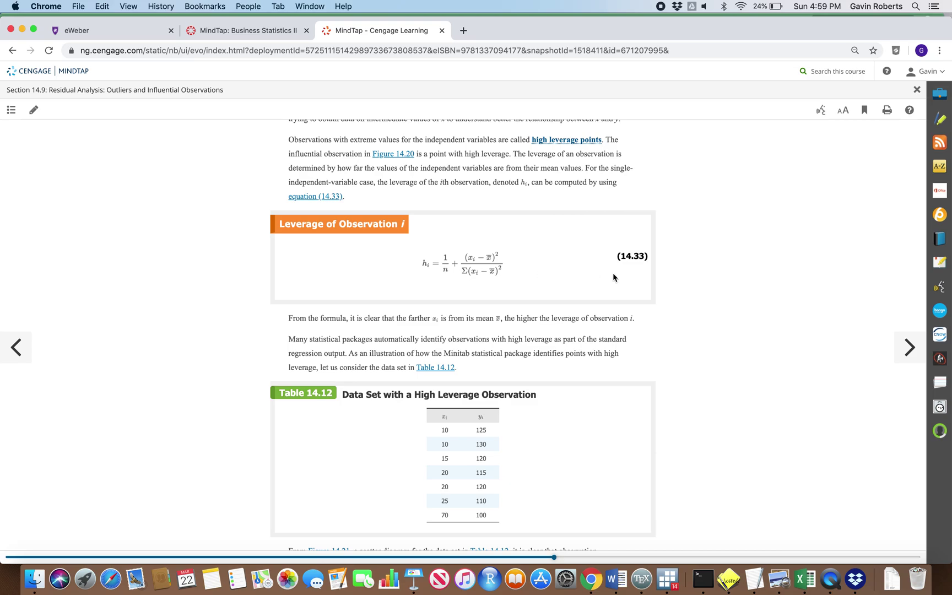
{"action": "scroll", "coordinate": [613, 273], "scroll_direction": "up", "scroll_amount": 10}
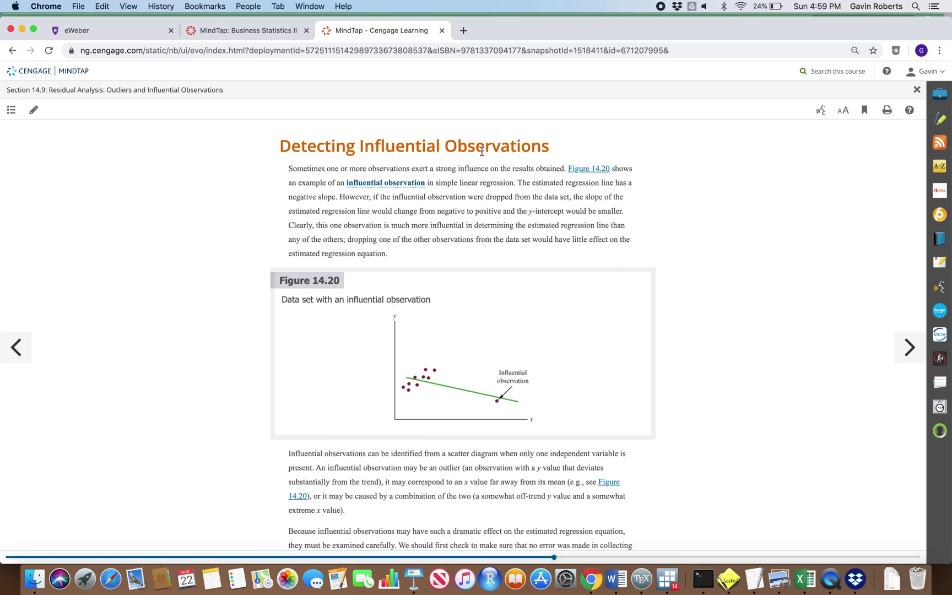
{"action": "scroll", "coordinate": [639, 201], "scroll_direction": "down", "scroll_amount": 3}
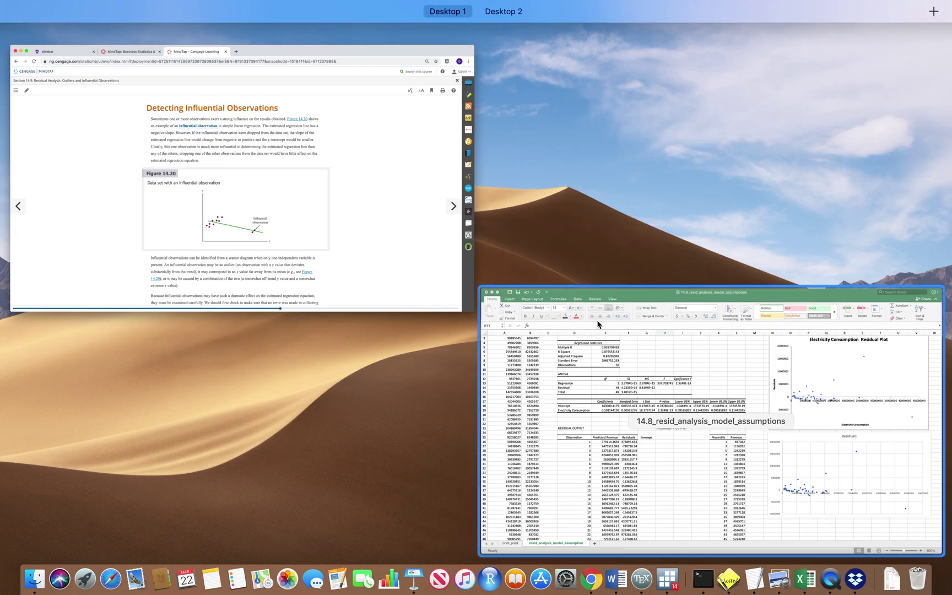
{"action": "left_click", "coordinate": [597, 320]}
{"action": "key", "text": "ctrl+Up"}
{"action": "left_click", "coordinate": [354, 263]}
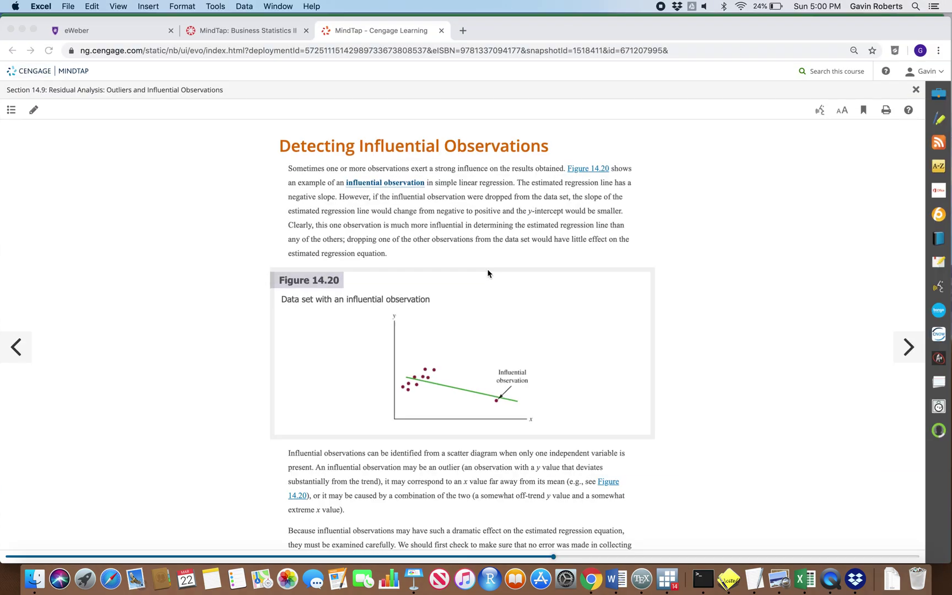
{"action": "scroll", "coordinate": [488, 273], "scroll_direction": "down", "scroll_amount": 10}
{"action": "scroll", "coordinate": [488, 273], "scroll_direction": "up", "scroll_amount": 10}
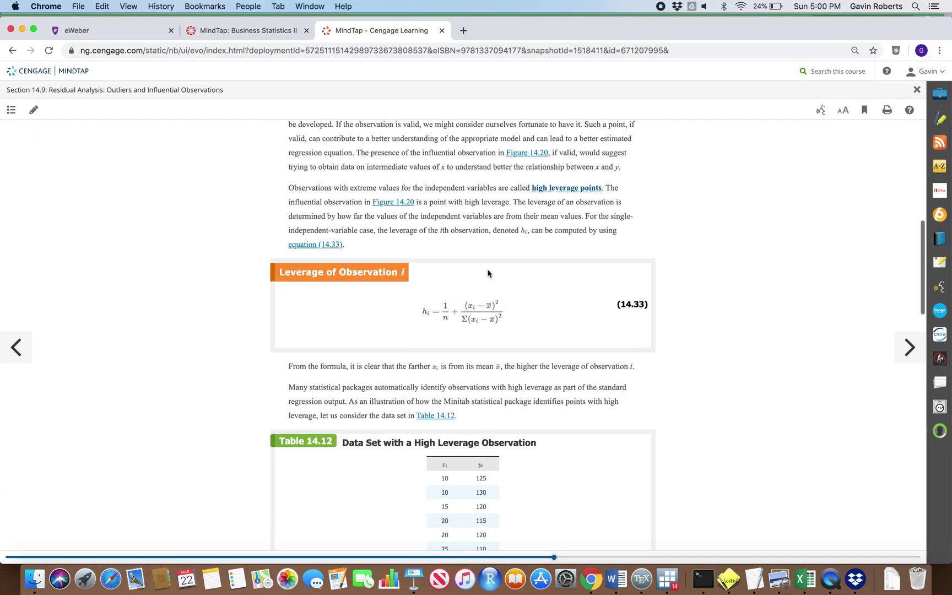
{"action": "scroll", "coordinate": [488, 273], "scroll_direction": "down", "scroll_amount": 1}
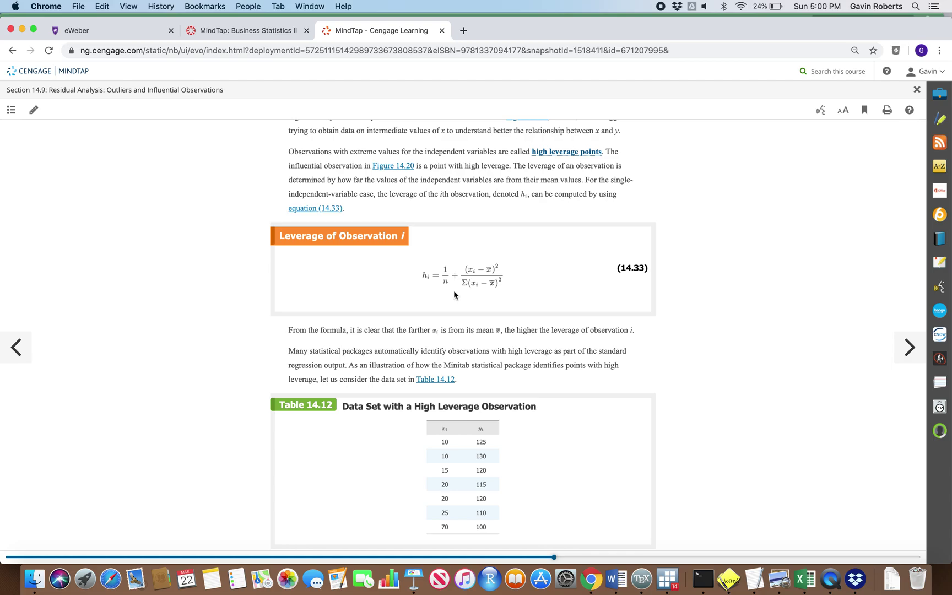
{"action": "key", "text": "ctrl+Up"}
- Begin G26's leverage formula as =1/$E$9, then bring the MindTap formula page forward
{"action": "left_click", "coordinate": [744, 389]}
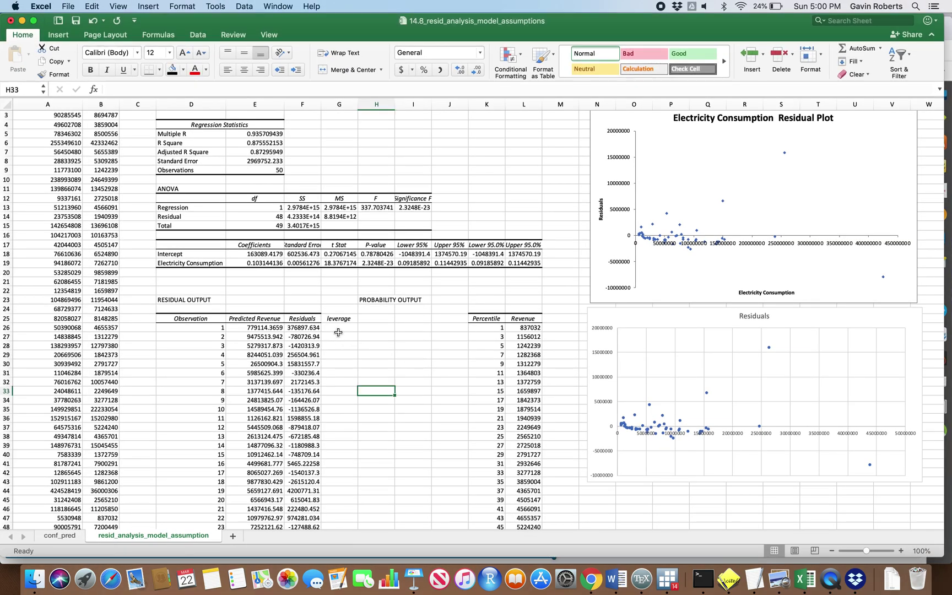
{"action": "left_click", "coordinate": [336, 329]}
{"action": "type", "text": "="}
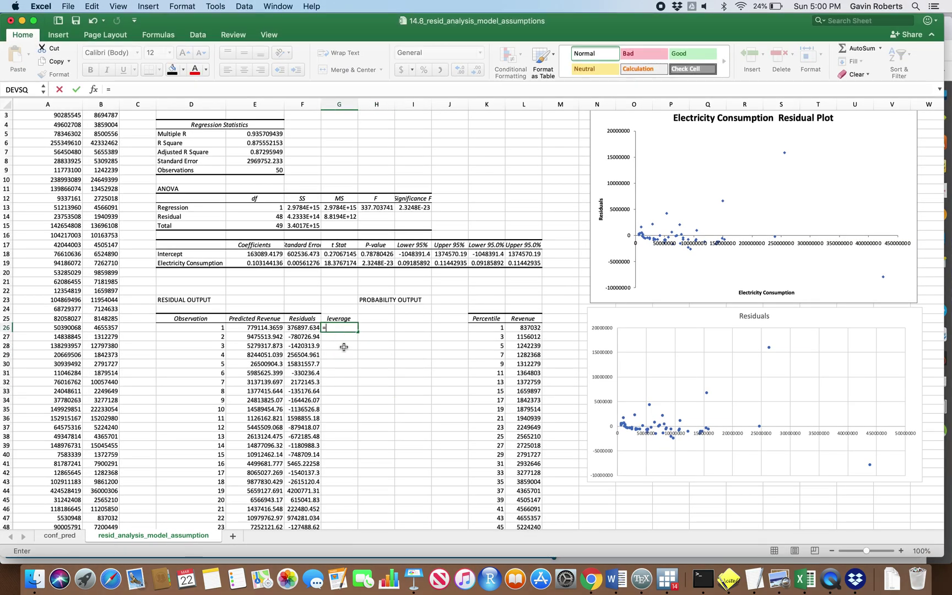
{"action": "type", "text": "1/"}
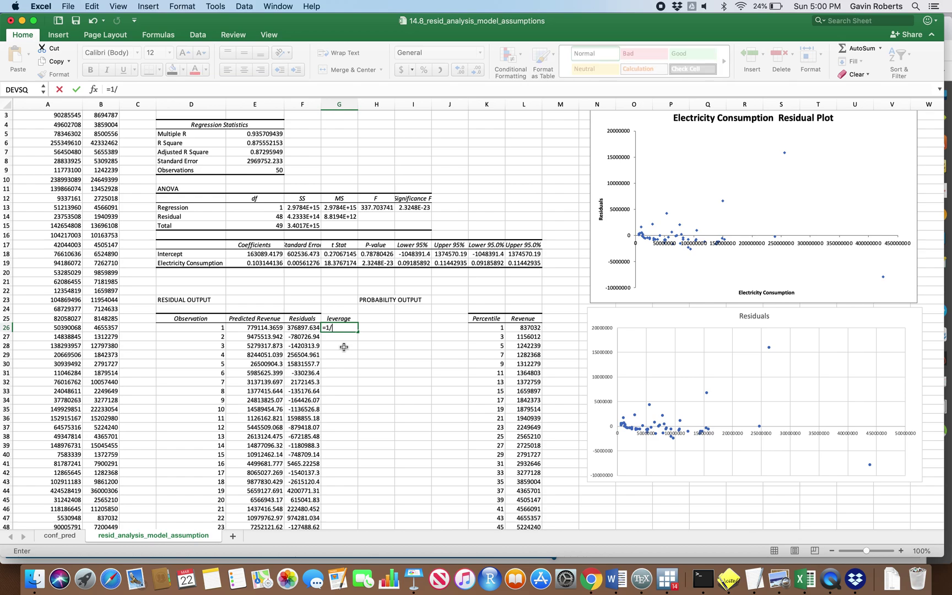
{"action": "left_click", "coordinate": [263, 171]}
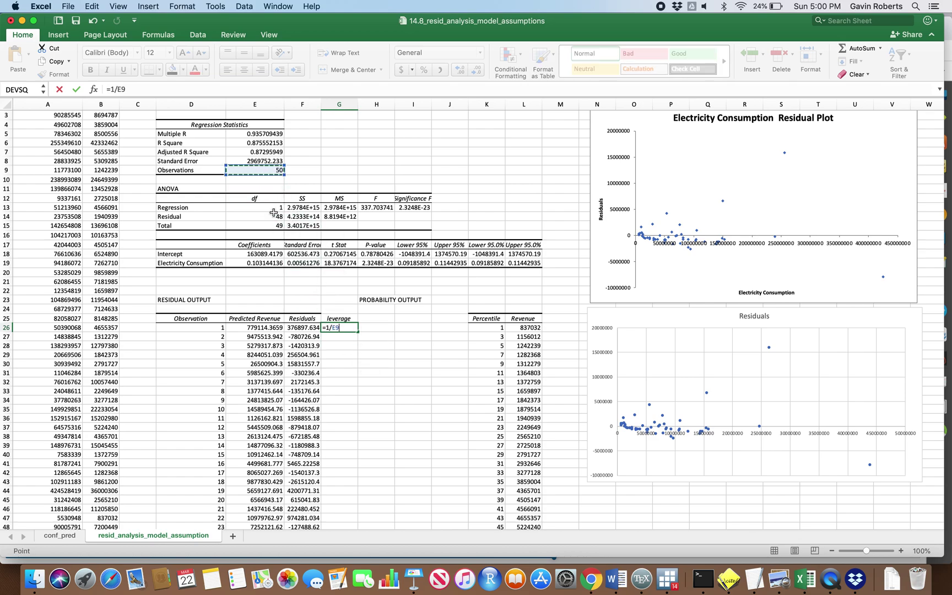
{"action": "left_click", "coordinate": [116, 90]}
{"action": "type", "text": "$"}
{"action": "key", "text": "Right"}
{"action": "type", "text": "$"}
{"action": "left_click", "coordinate": [352, 329]}
{"action": "key", "text": "ctrl+Up"}
{"action": "left_click", "coordinate": [351, 248]}
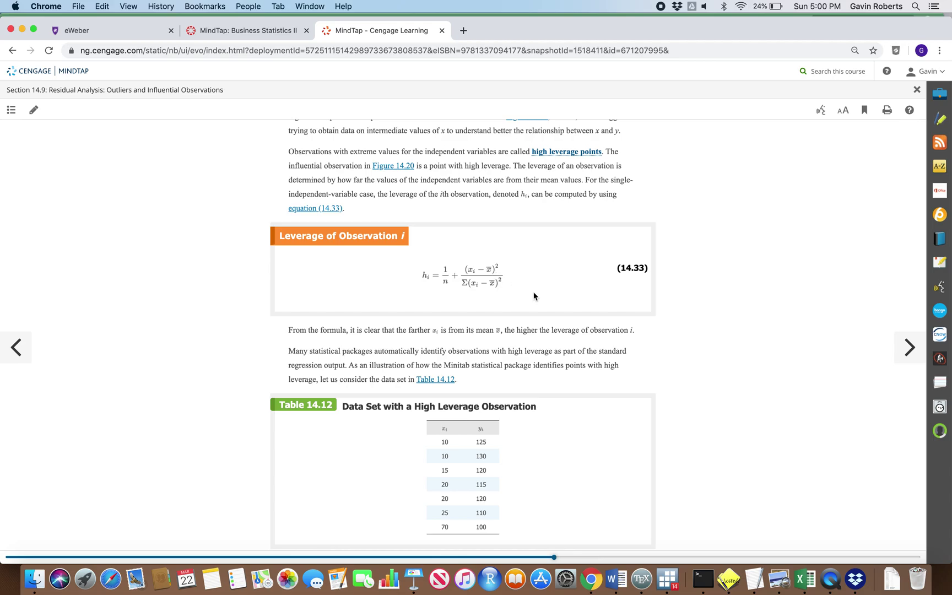
- Return from the MindTap page to the Excel workbook
{"action": "key", "text": "ctrl+Up"}
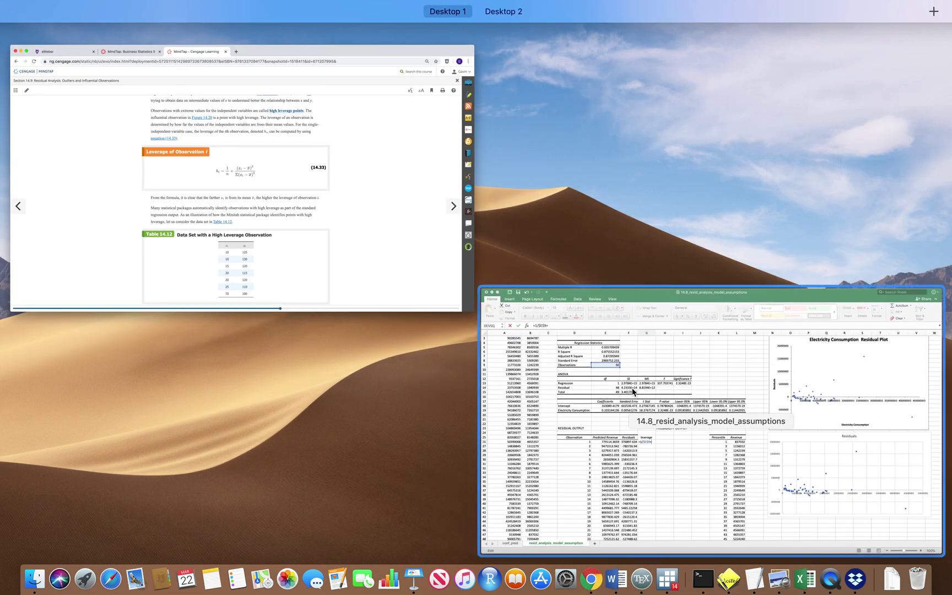
{"action": "left_click", "coordinate": [482, 391]}
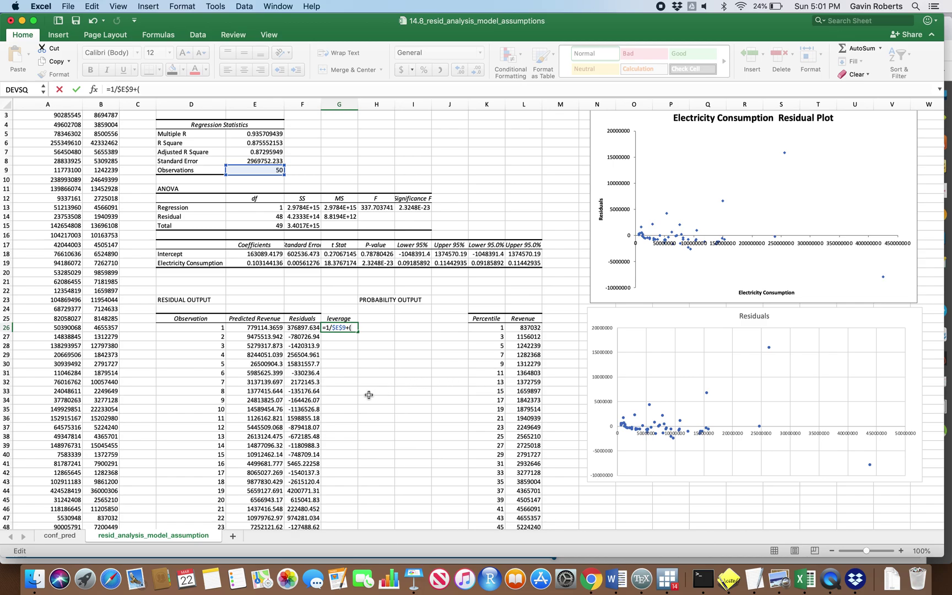
- Add A2 minus an AVERAGE of the consumption column to G26's leverage formula
{"action": "scroll", "coordinate": [330, 386], "scroll_direction": "up", "scroll_amount": 2}
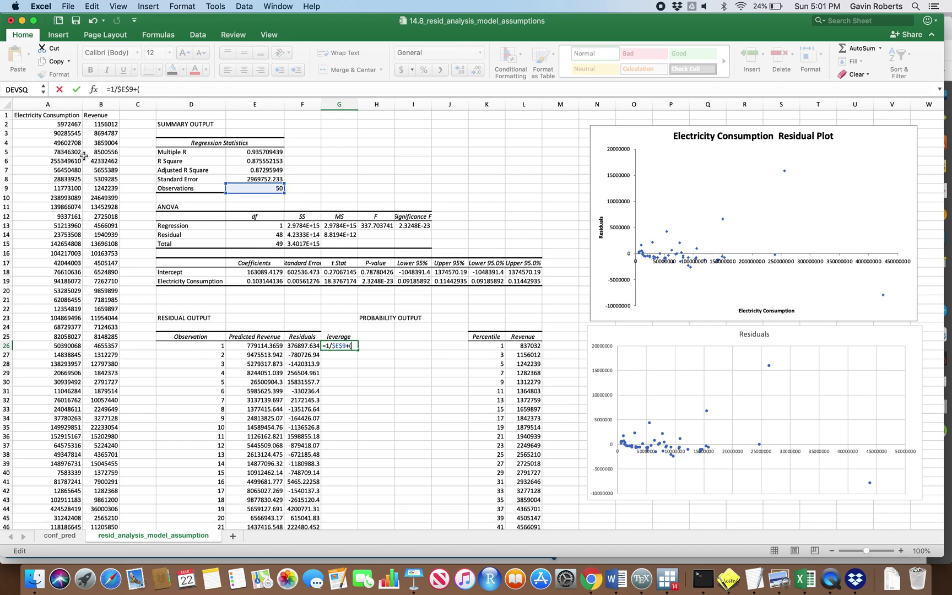
{"action": "left_click", "coordinate": [64, 125]}
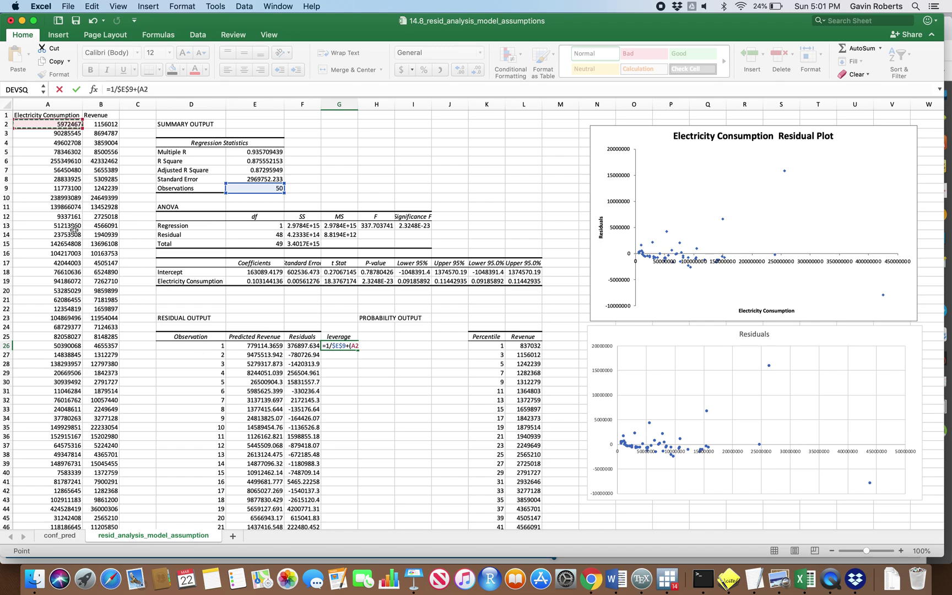
{"action": "type", "text": "-average("}
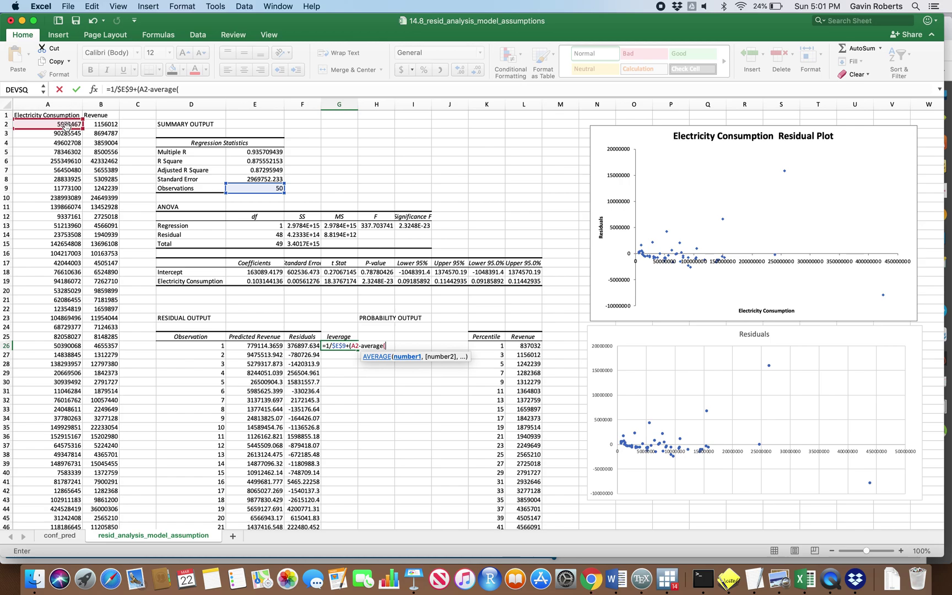
{"action": "key", "text": "super+shift+Down"}
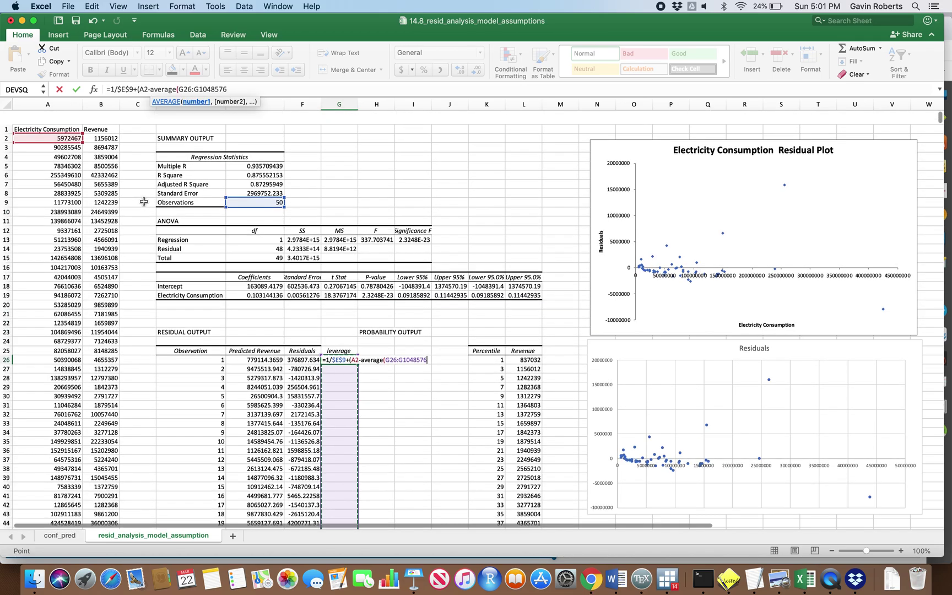
{"action": "left_click", "coordinate": [254, 90]}
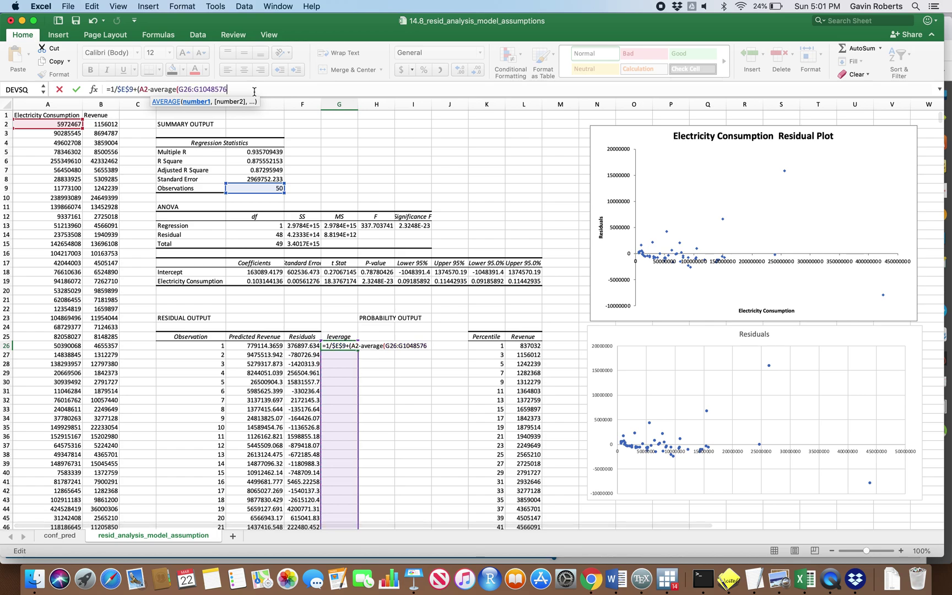
- Replace the mistaken range so G26 reads =1/$E$9+(A2-average(A2:A51))
{"action": "key", "text": "BackSpace"}
{"action": "key", "text": "BackSpace"}
{"action": "key", "text": "BackSpace"}
{"action": "key", "text": "BackSpace"}
{"action": "key", "text": "BackSpace"}
{"action": "key", "text": "BackSpace"}
{"action": "key", "text": "BackSpace"}
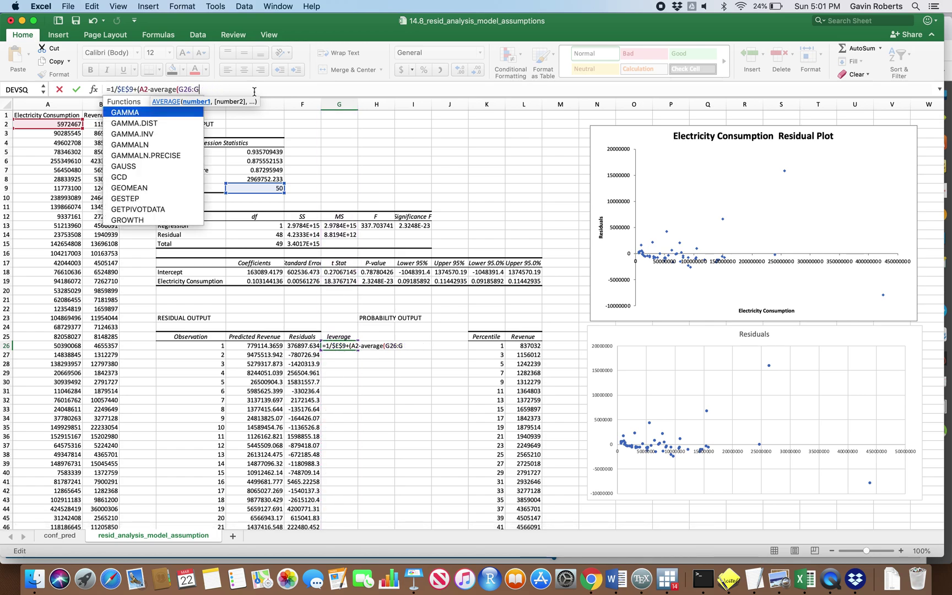
{"action": "key", "text": "BackSpace"}
{"action": "key", "text": "BackSpace"}
{"action": "key", "text": "BackSpace"}
{"action": "key", "text": "BackSpace"}
{"action": "key", "text": "BackSpace"}
{"action": "key", "text": "BackSpace"}
{"action": "key", "text": "BackSpace"}
{"action": "key", "text": "BackSpace"}
{"action": "key", "text": "BackSpace"}
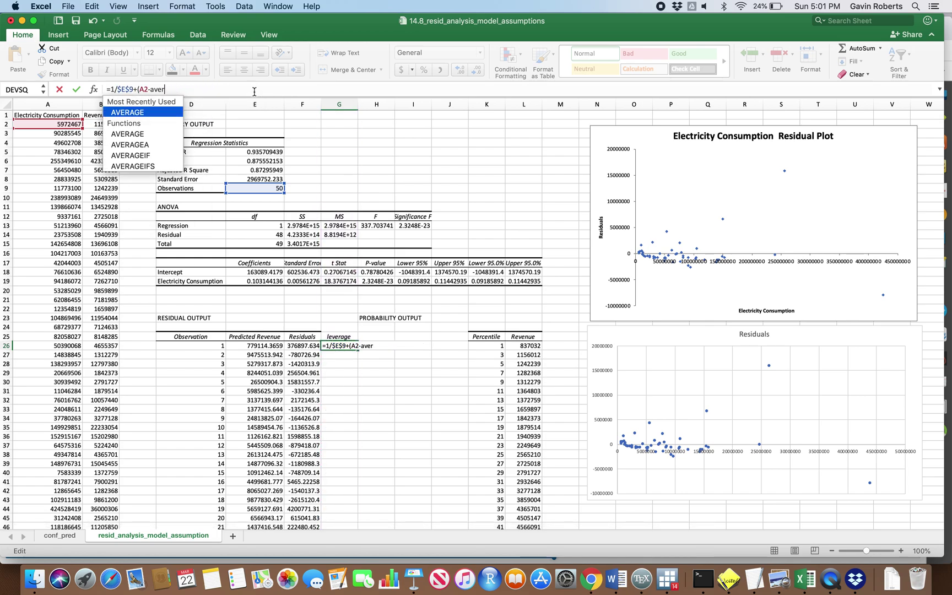
{"action": "type", "text": "age("}
{"action": "left_click", "coordinate": [51, 124]}
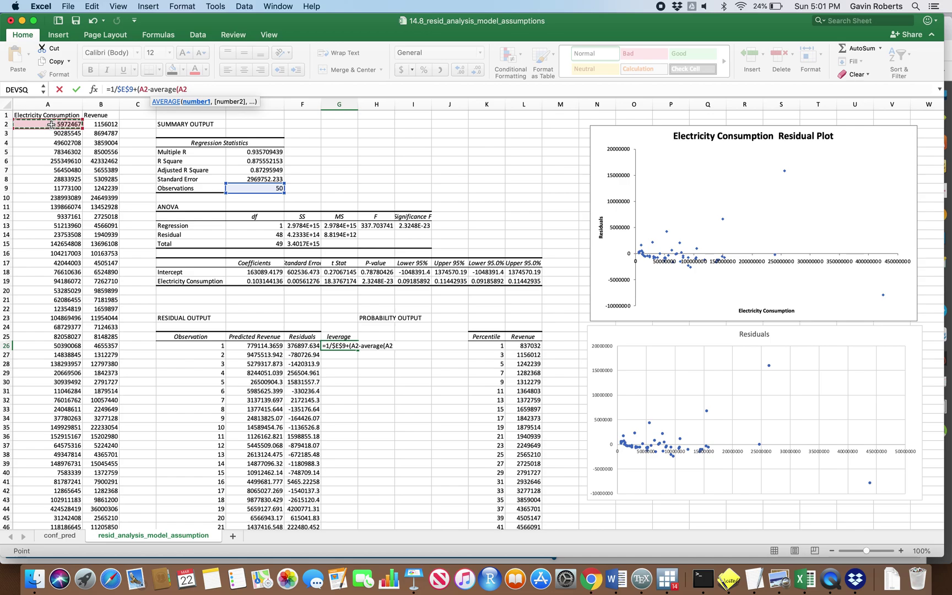
{"action": "key", "text": "super+shift+Down"}
{"action": "scroll", "coordinate": [105, 207], "scroll_direction": "up", "scroll_amount": 3}
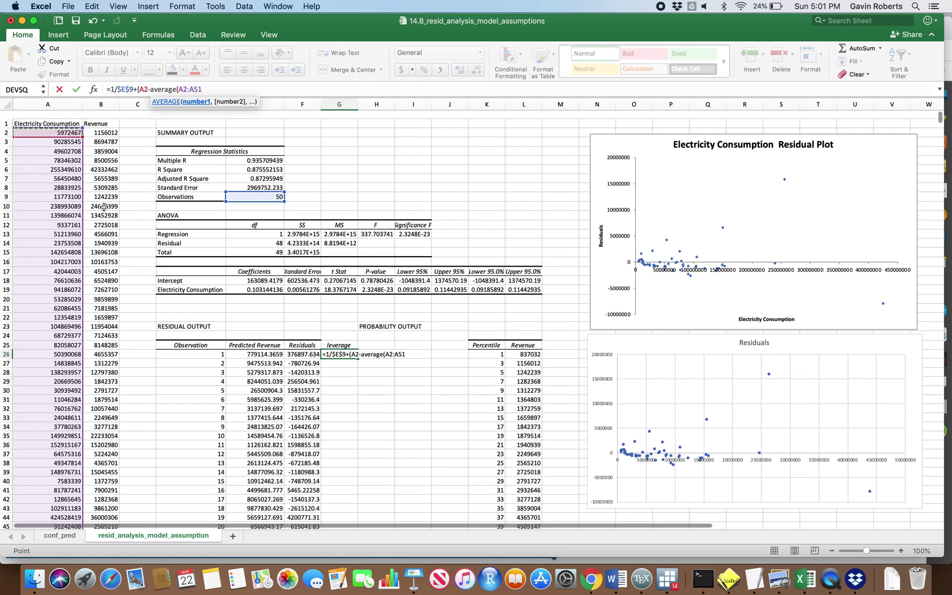
{"action": "type", "text": ")"}
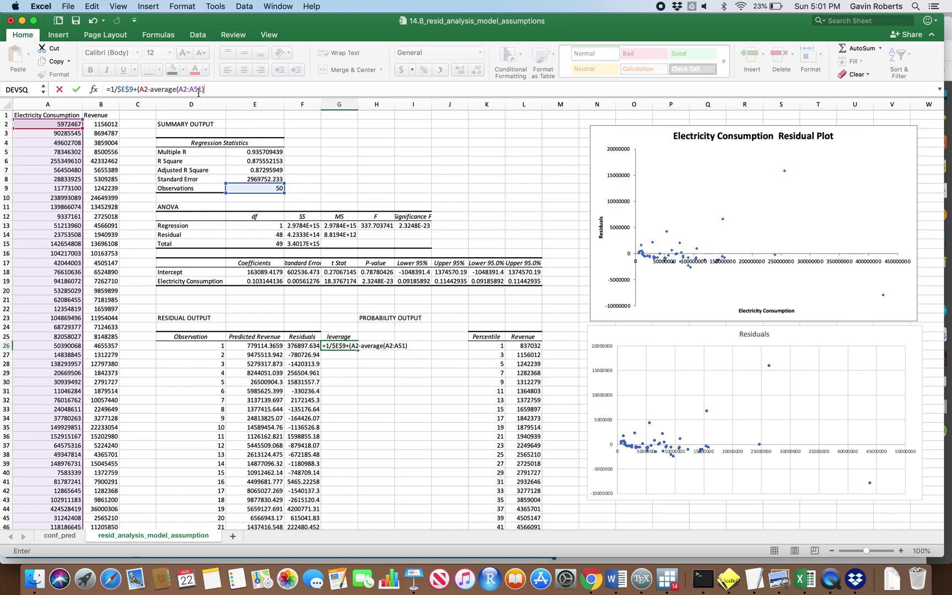
{"action": "key", "text": "ctrl+Up"}
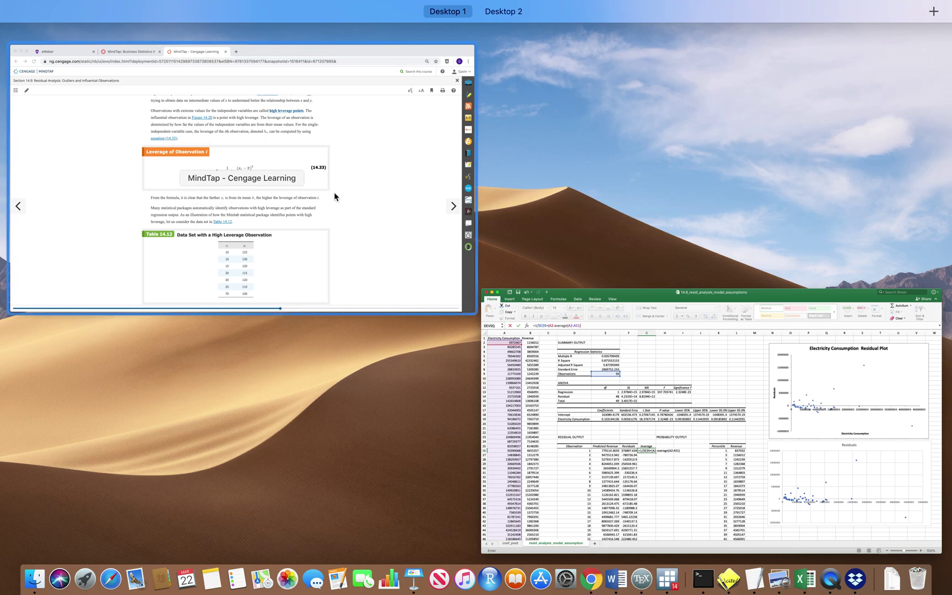
{"action": "left_click", "coordinate": [334, 194]}
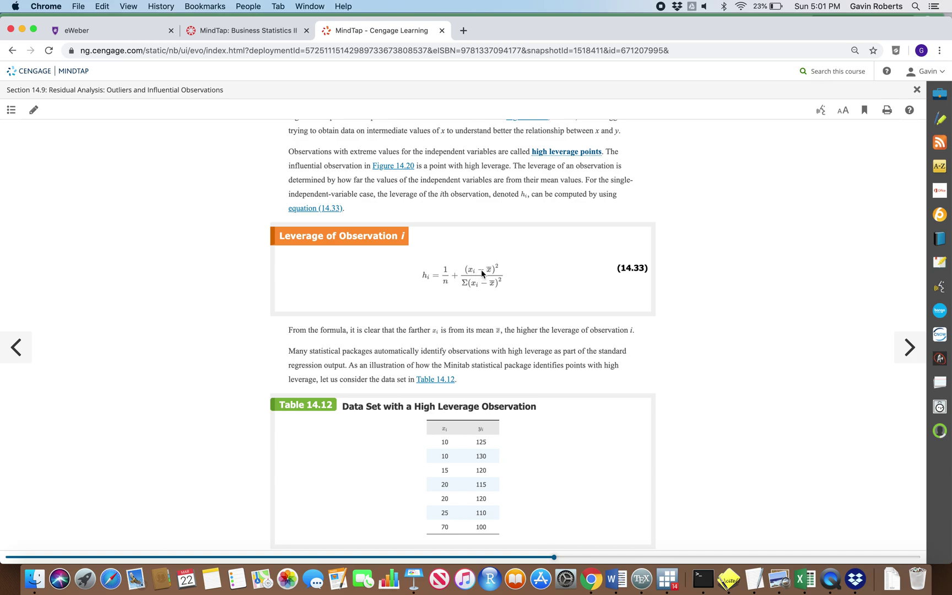
{"action": "key", "text": "ctrl+Up"}
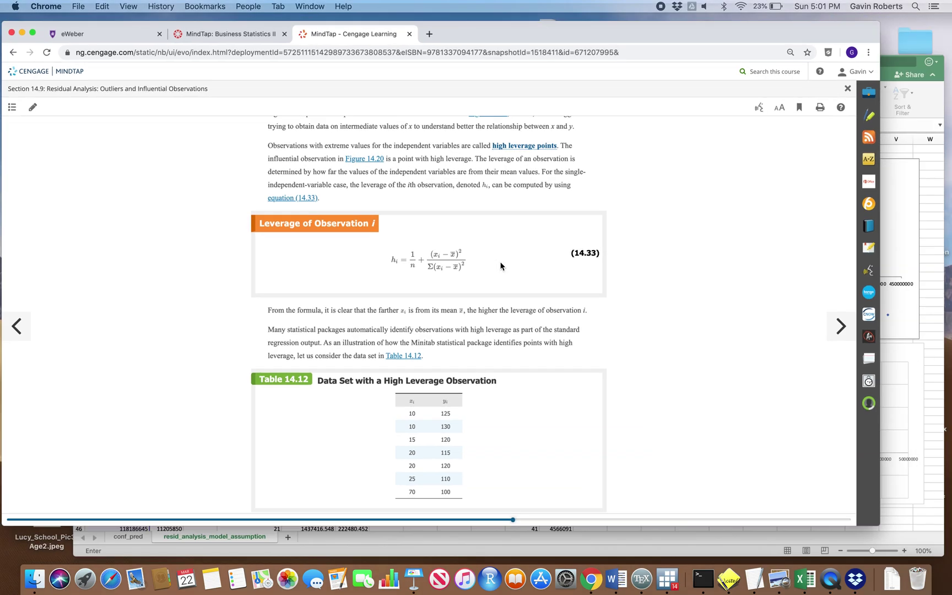
{"action": "left_click", "coordinate": [477, 368]}
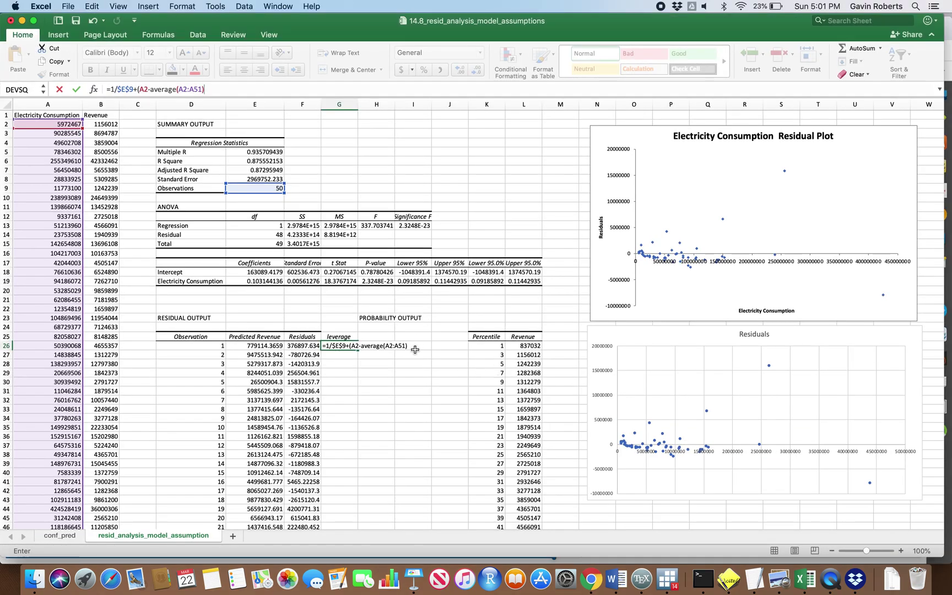
- Append )^2/devsq(A2:A51) to G26's leverage formula, then bring up the MindTap leverage page
{"action": "left_click", "coordinate": [232, 89]}
{"action": "type", "text": ")^2/"}
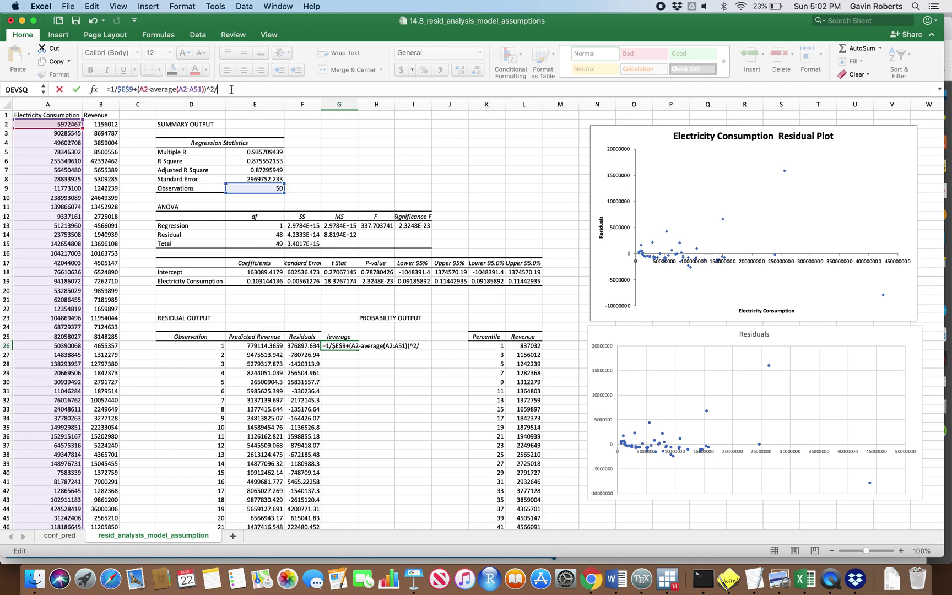
{"action": "type", "text": "dev"}
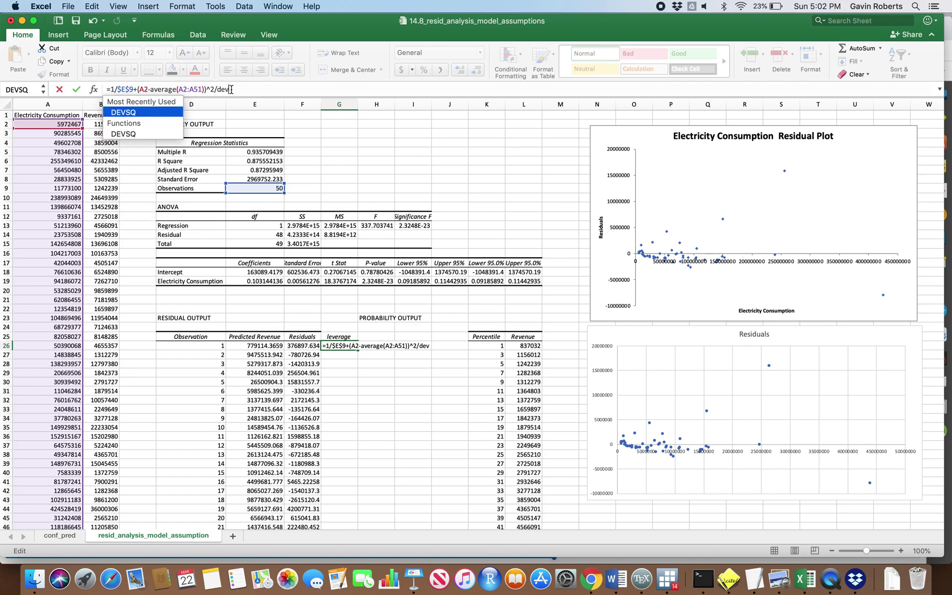
{"action": "type", "text": "sq("}
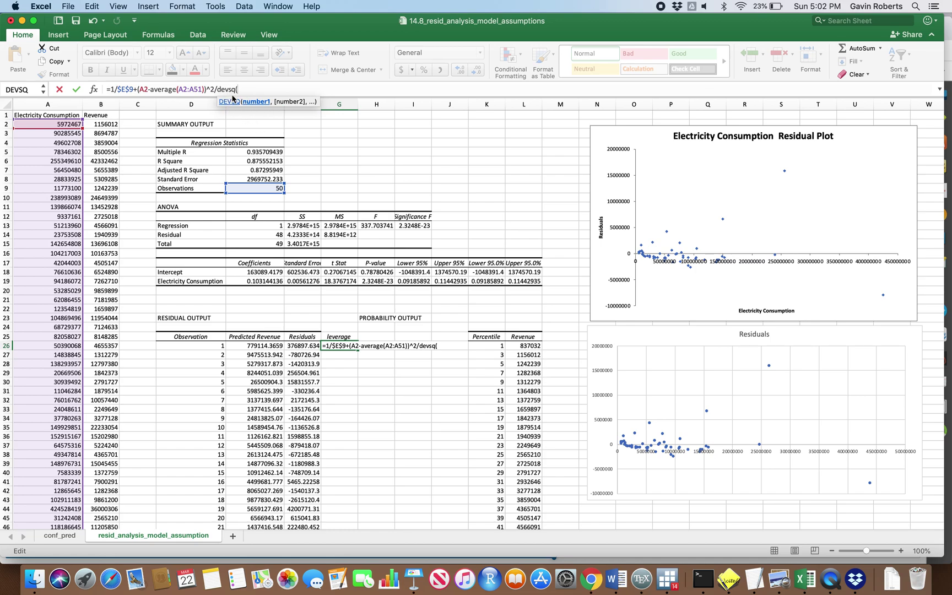
{"action": "left_click", "coordinate": [67, 124]}
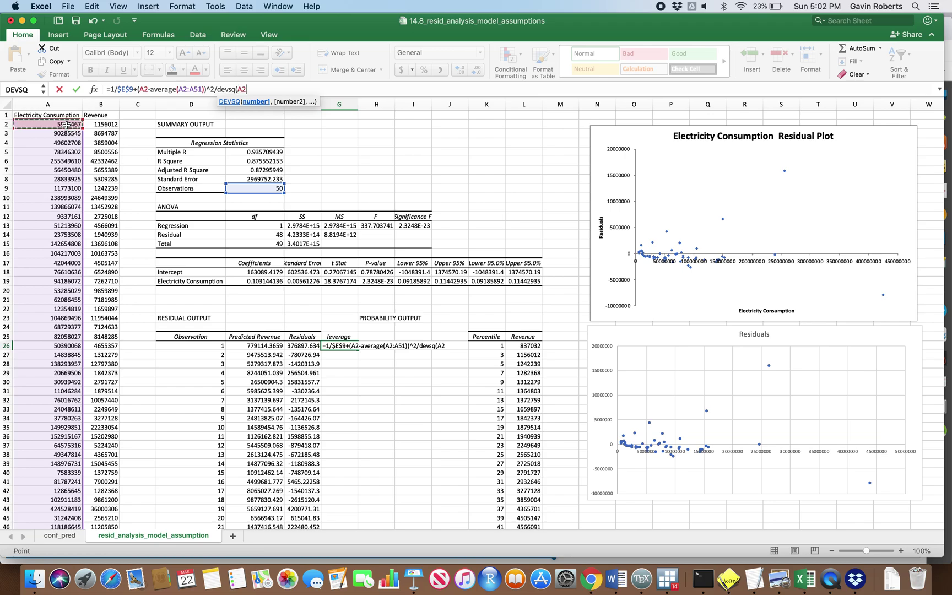
{"action": "left_click_drag", "start_coordinate": [66, 124], "coordinate": [55, 527]}
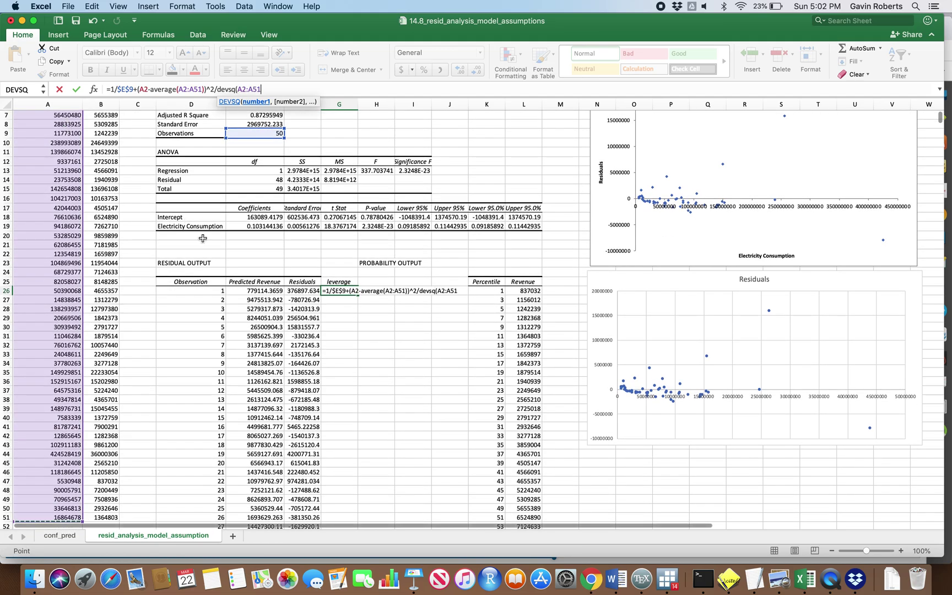
{"action": "scroll", "coordinate": [203, 238], "scroll_direction": "up", "scroll_amount": 5}
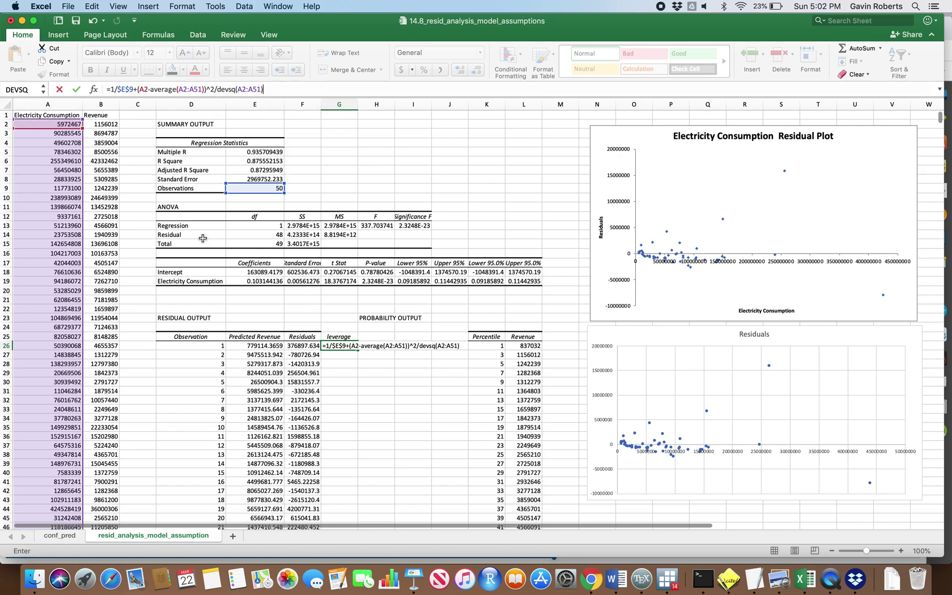
{"action": "key", "text": "ctrl+Up"}
{"action": "left_click", "coordinate": [333, 239]}
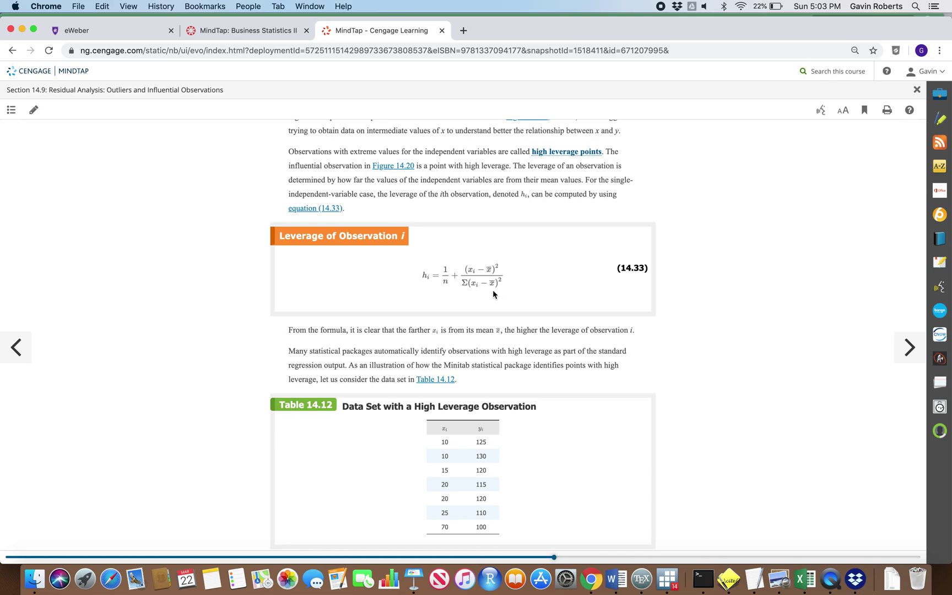
{"action": "key", "text": "ctrl+Up"}
{"action": "left_click", "coordinate": [485, 370]}
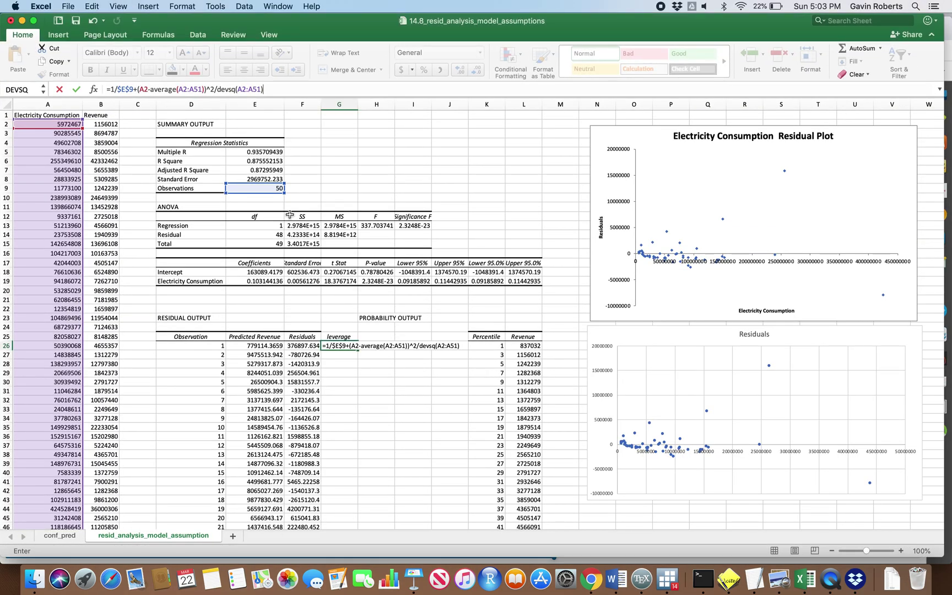
- Commit G26 (leverage 0.0380079), then lock its AVERAGE range as $A$2:$A$51
{"action": "left_click", "coordinate": [275, 90]}
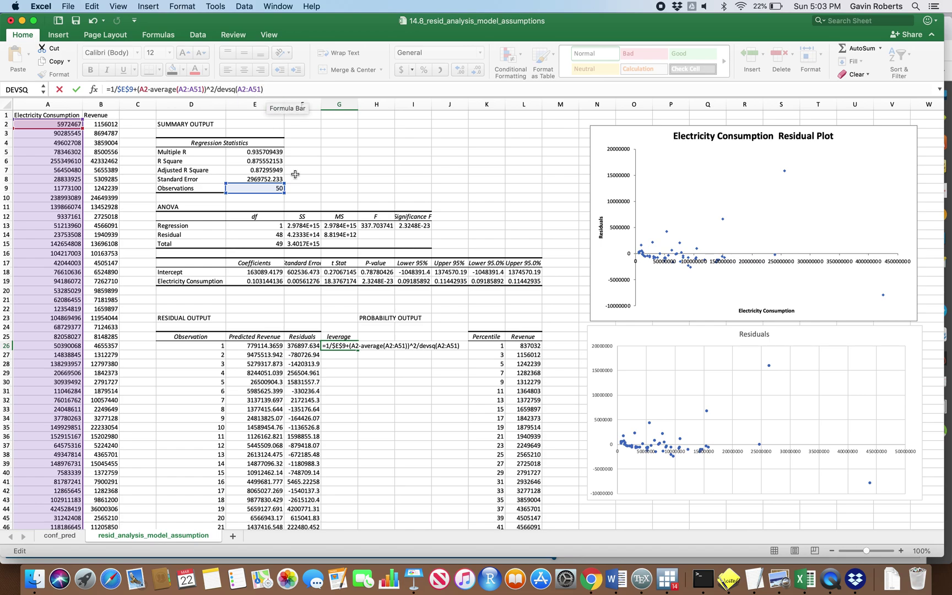
{"action": "key", "text": "Return"}
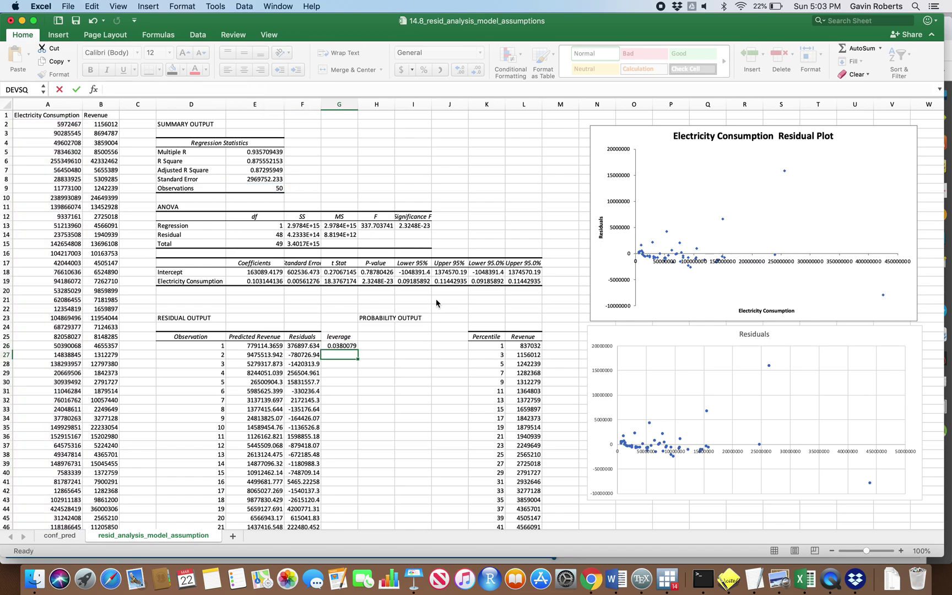
{"action": "key", "text": "Up"}
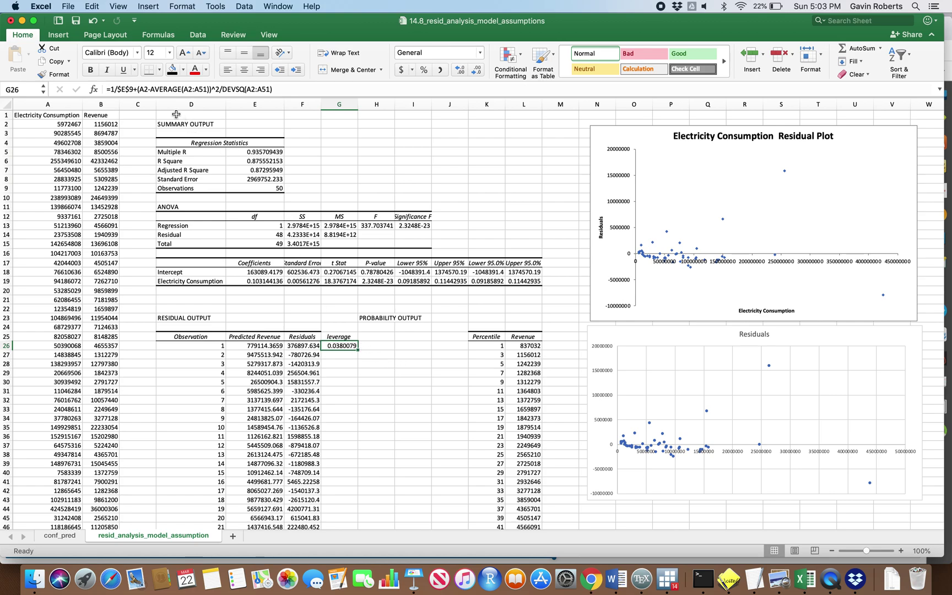
{"action": "double_click", "coordinate": [345, 346]}
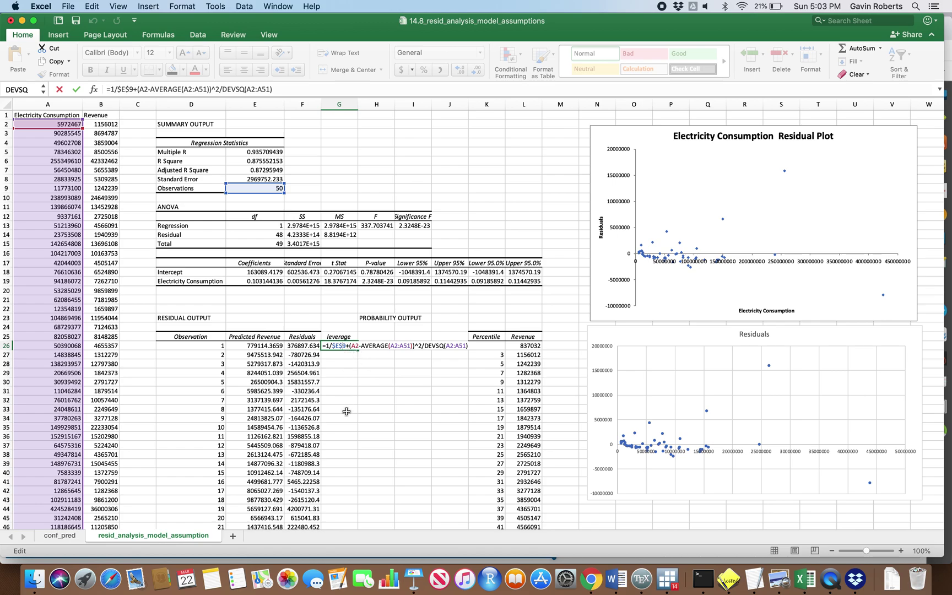
{"action": "left_click", "coordinate": [391, 347]}
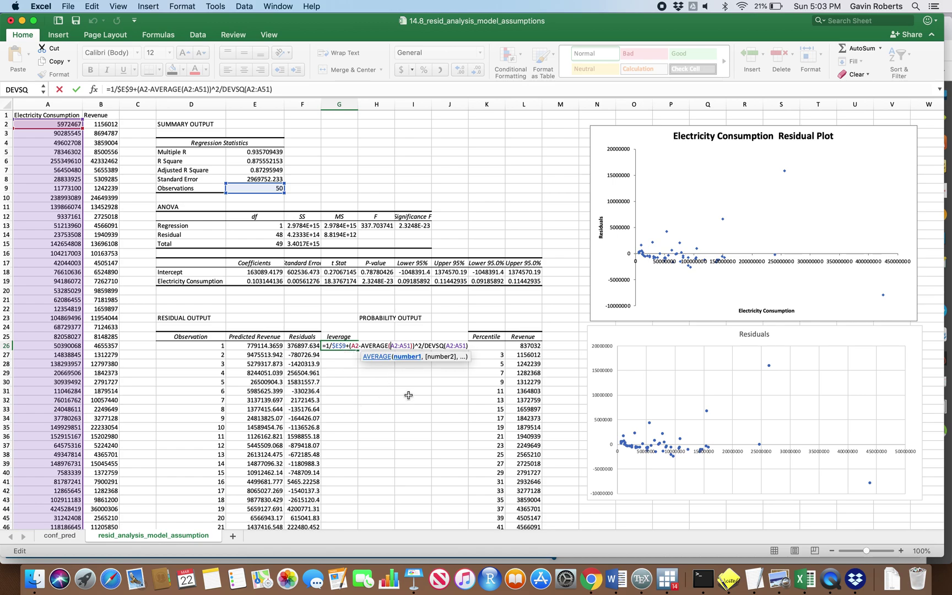
{"action": "type", "text": "$A"}
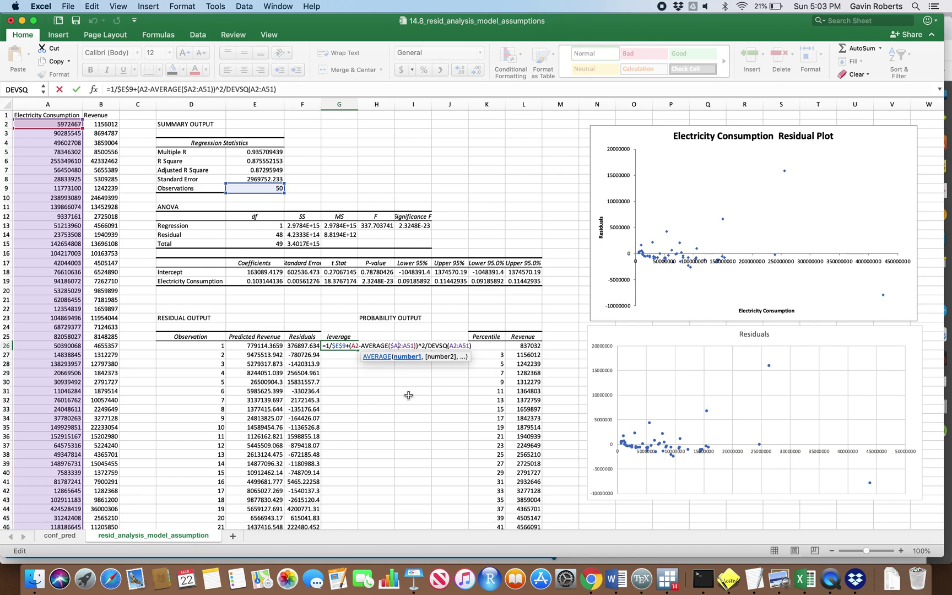
{"action": "type", "text": "$2:"}
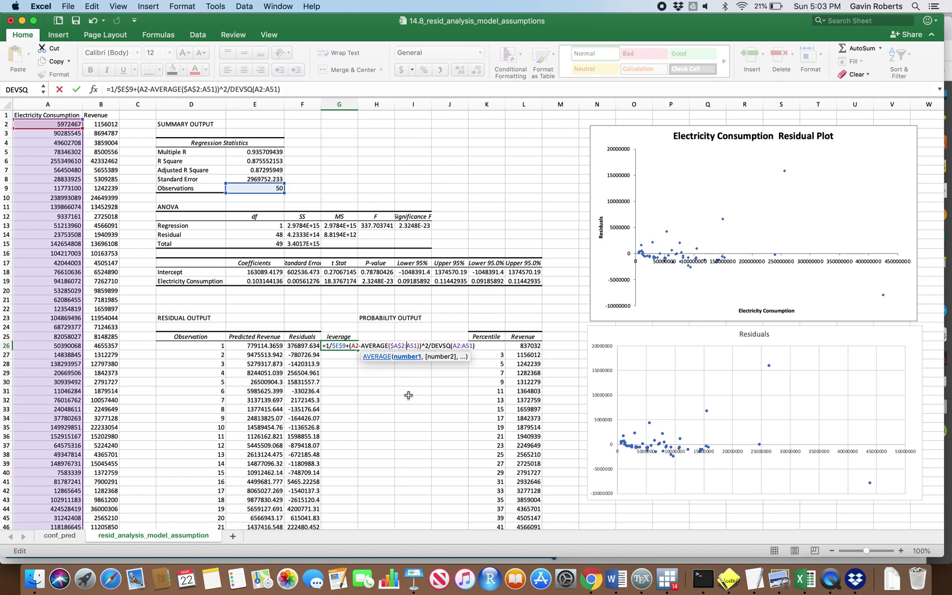
{"action": "type", "text": "$A$"}
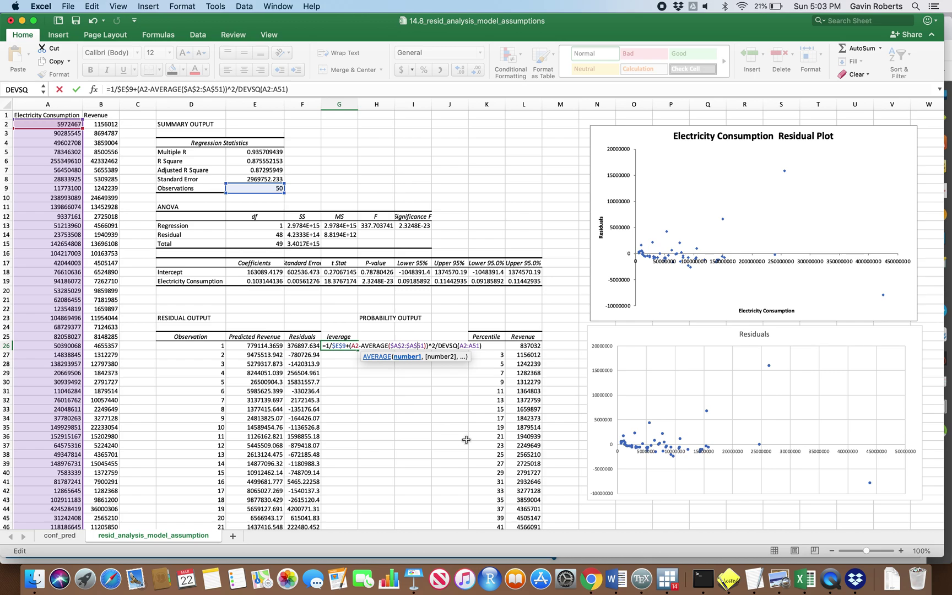
{"action": "left_click", "coordinate": [459, 346]}
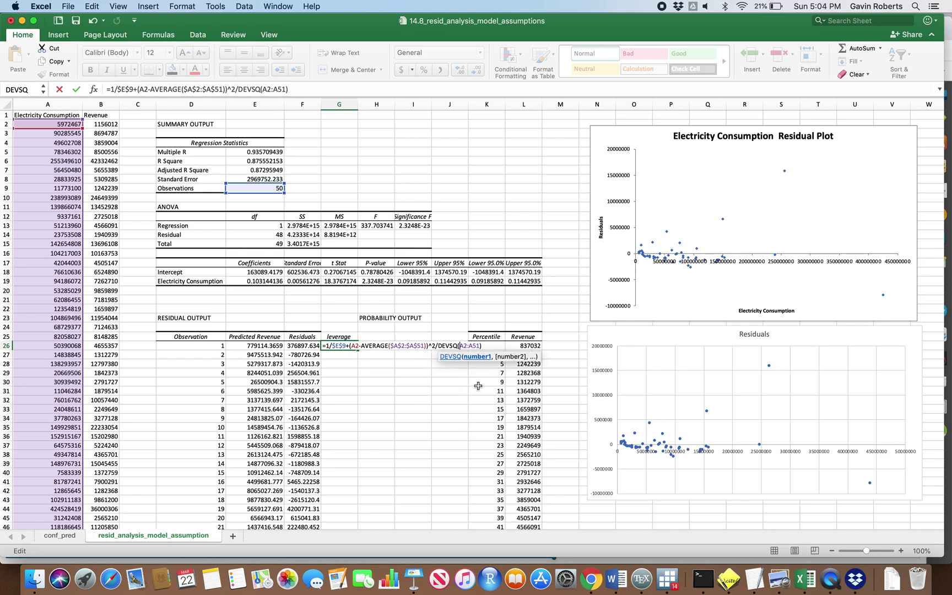
{"action": "type", "text": "$A$2:$A$"}
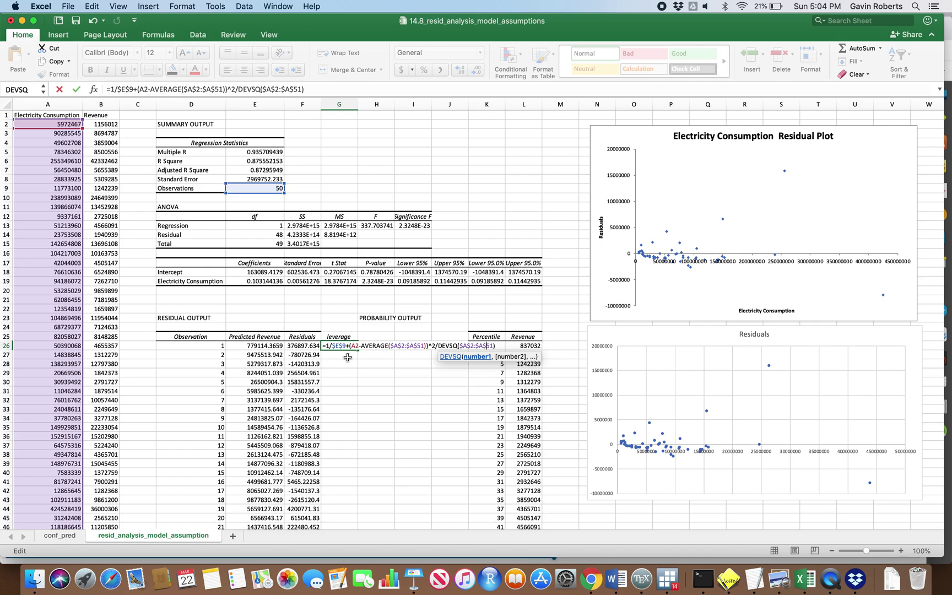
{"action": "key", "text": "ctrl+Up"}
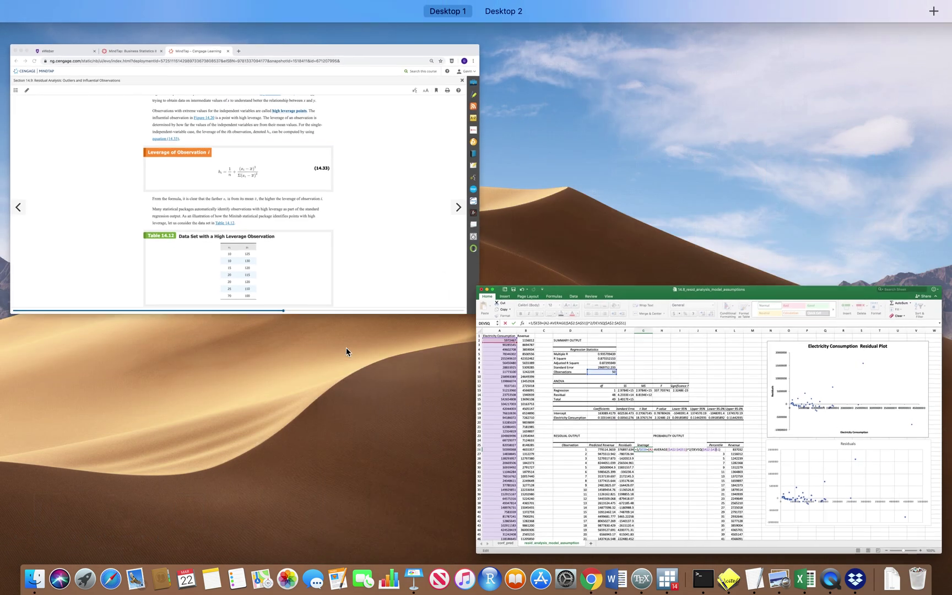
{"action": "left_click", "coordinate": [272, 182]}
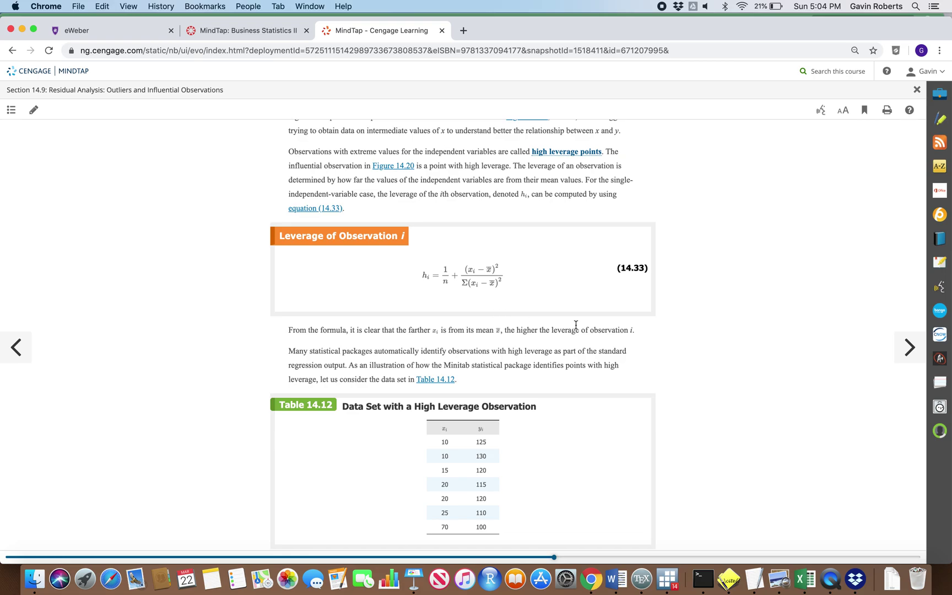
{"action": "key", "text": "ctrl+Up"}
- Commit the revised leverage formula and fill it down G26:G75 for all 50 observations
{"action": "left_click", "coordinate": [625, 389]}
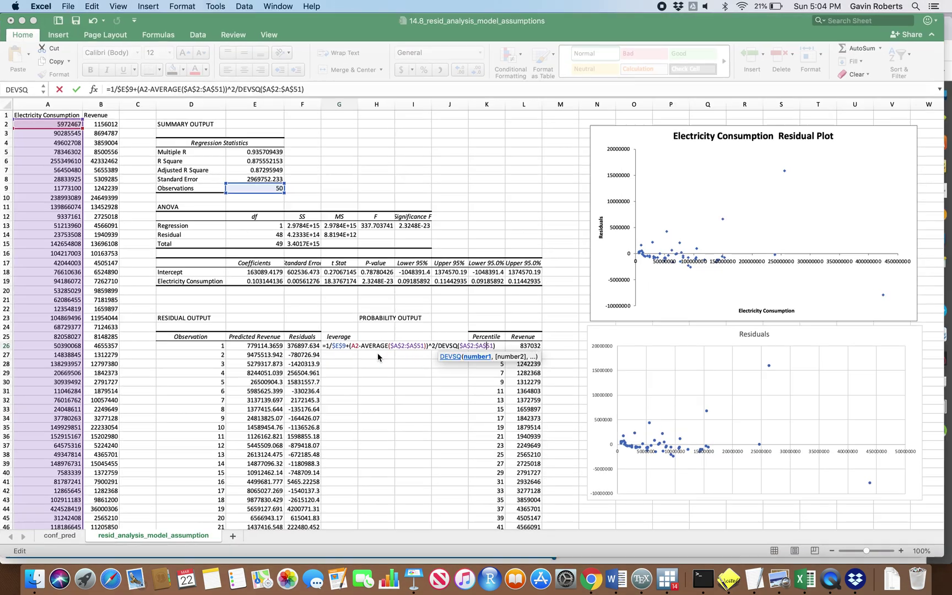
{"action": "key", "text": "Return"}
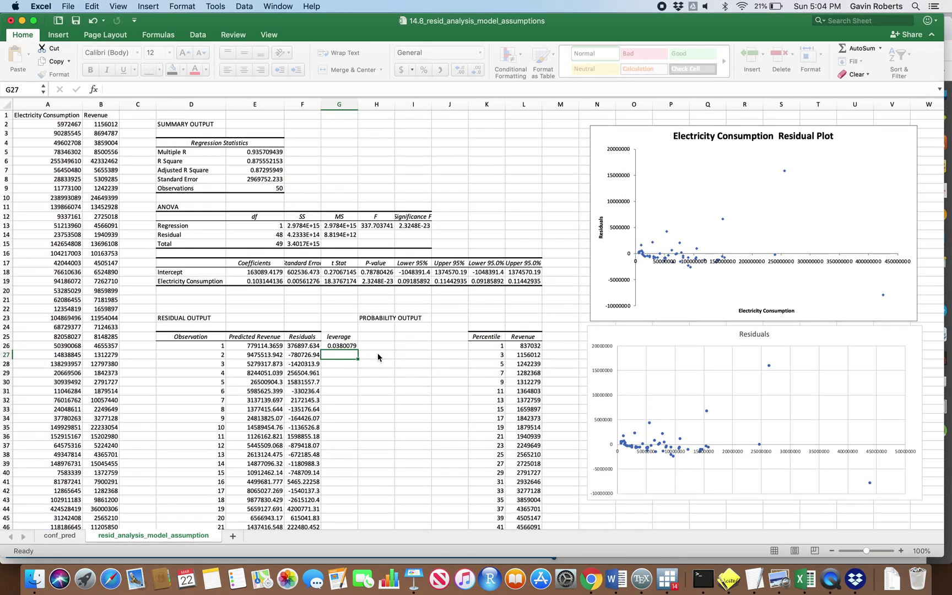
{"action": "left_click", "coordinate": [352, 346]}
{"action": "double_click", "coordinate": [358, 350]}
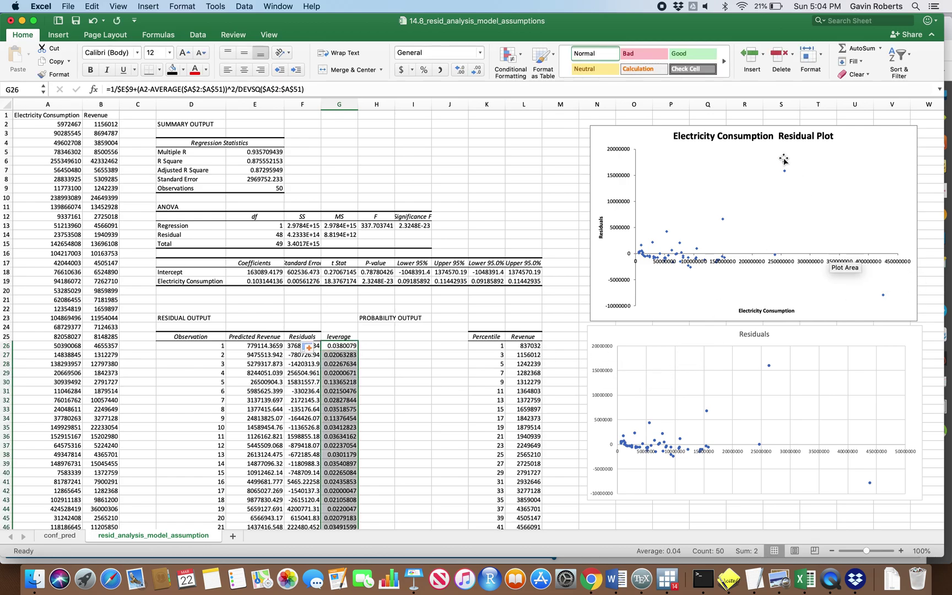
{"action": "scroll", "coordinate": [487, 300], "scroll_direction": "down", "scroll_amount": 15}
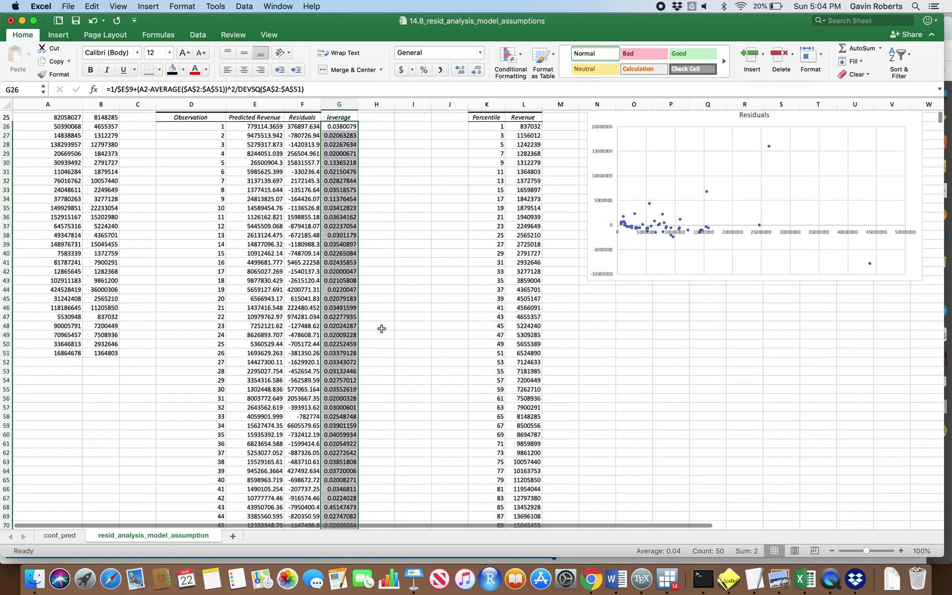
{"action": "left_click", "coordinate": [376, 457]}
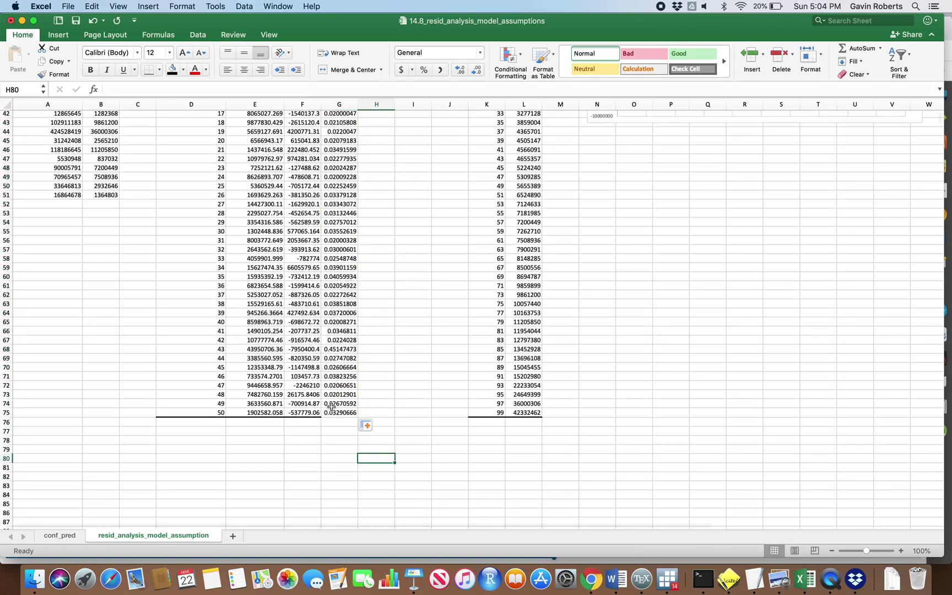
{"action": "scroll", "coordinate": [351, 389], "scroll_direction": "up", "scroll_amount": 4}
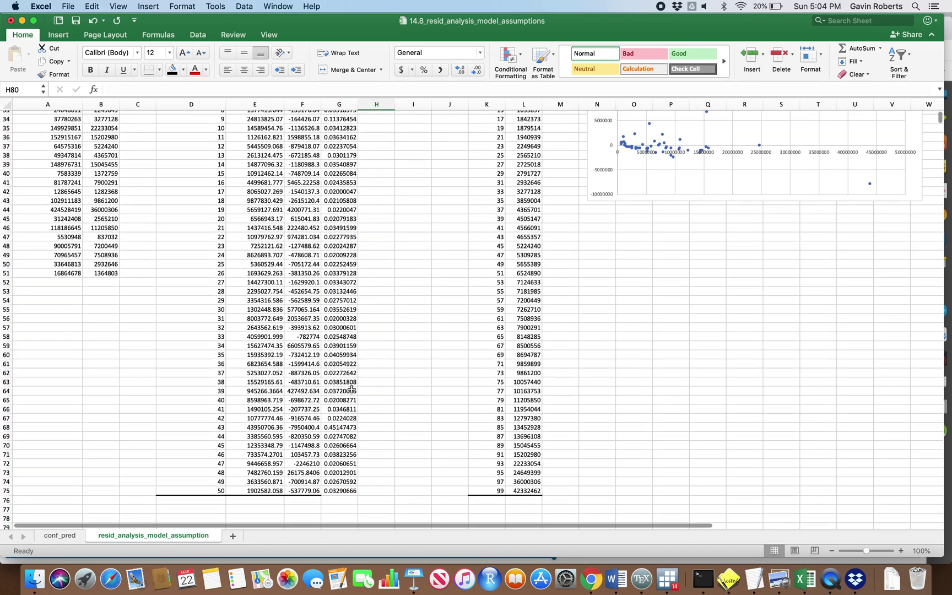
{"action": "scroll", "coordinate": [351, 389], "scroll_direction": "up", "scroll_amount": 3}
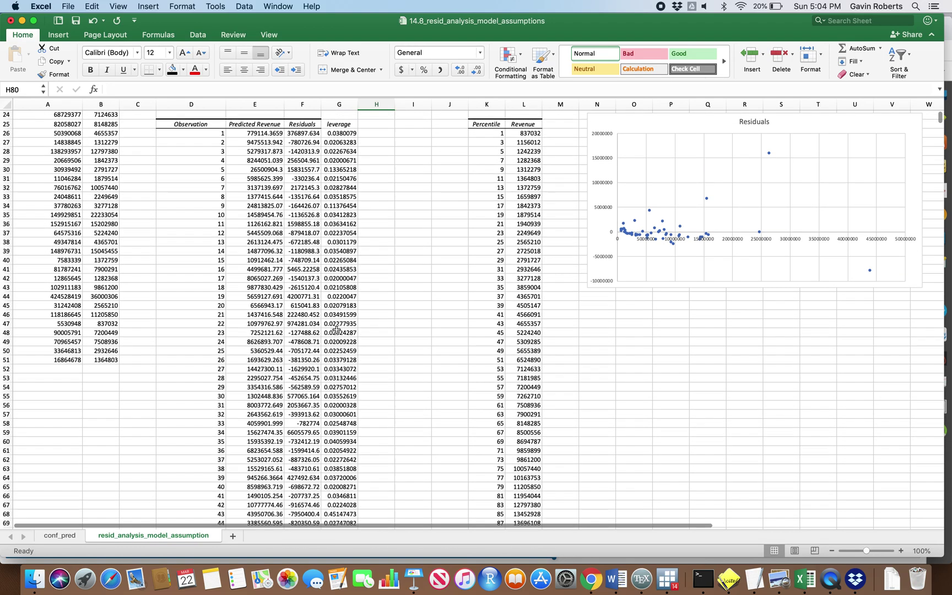
{"action": "left_click", "coordinate": [335, 181]}
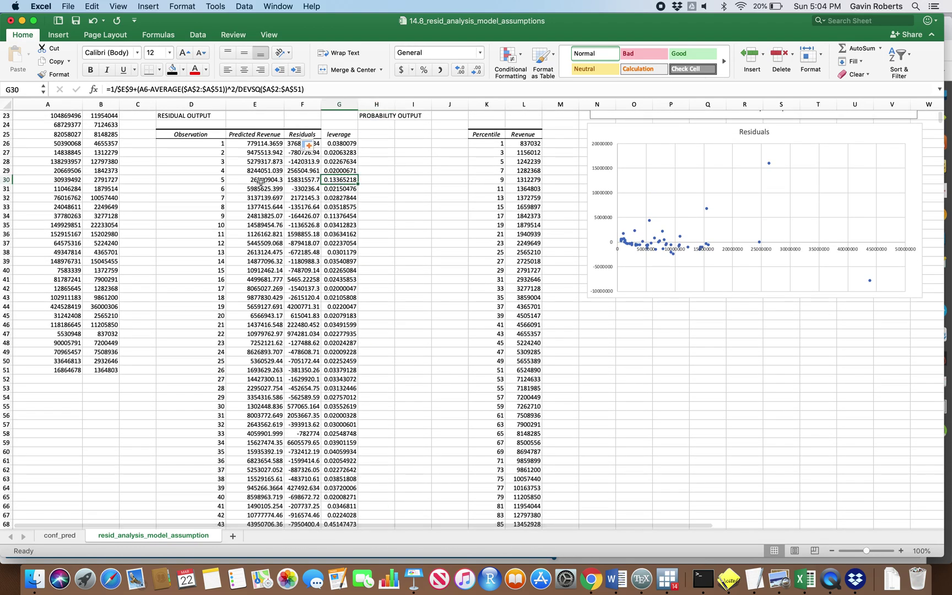
{"action": "left_click", "coordinate": [240, 179]}
{"action": "left_click", "coordinate": [344, 180]}
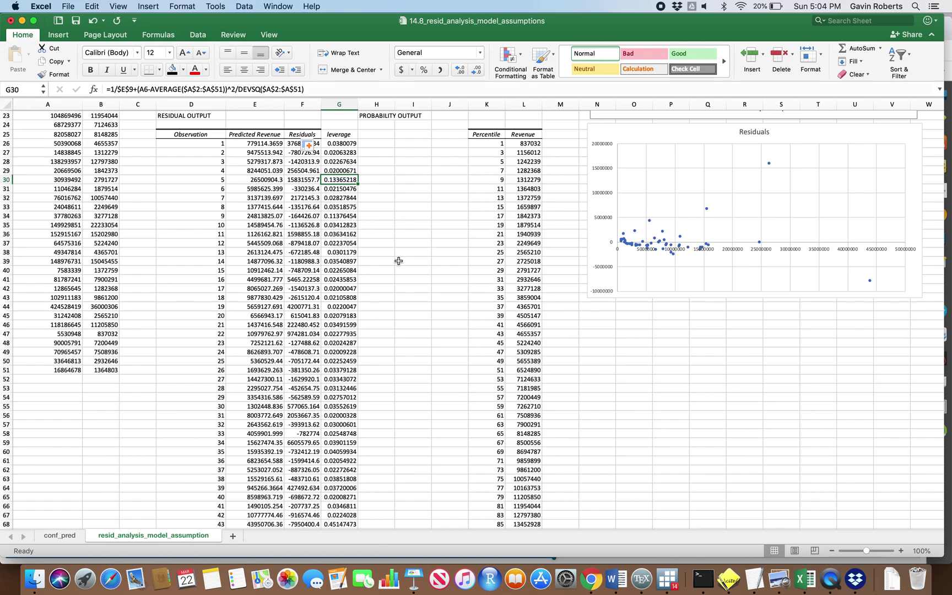
{"action": "scroll", "coordinate": [399, 261], "scroll_direction": "up", "scroll_amount": 10}
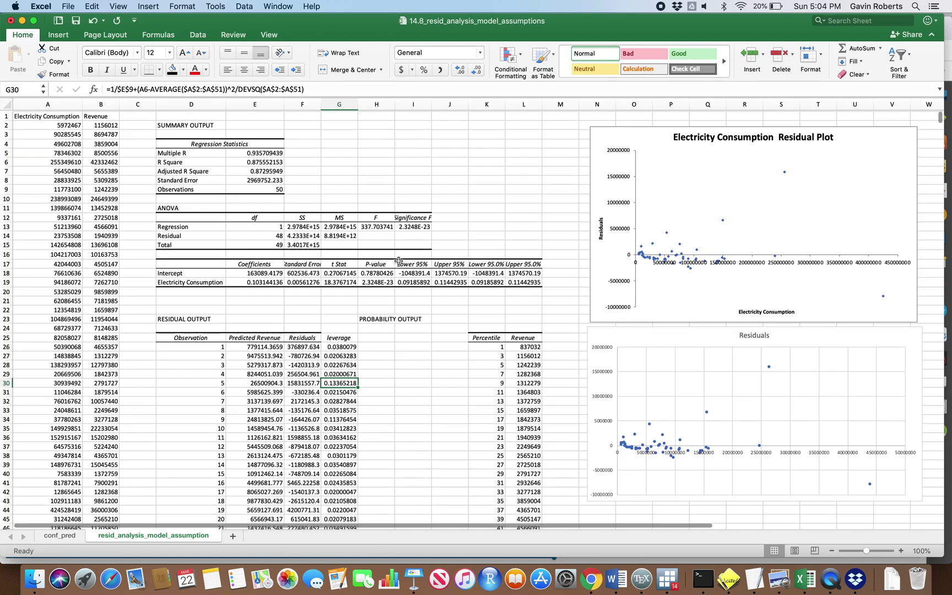
{"action": "left_click", "coordinate": [107, 123]}
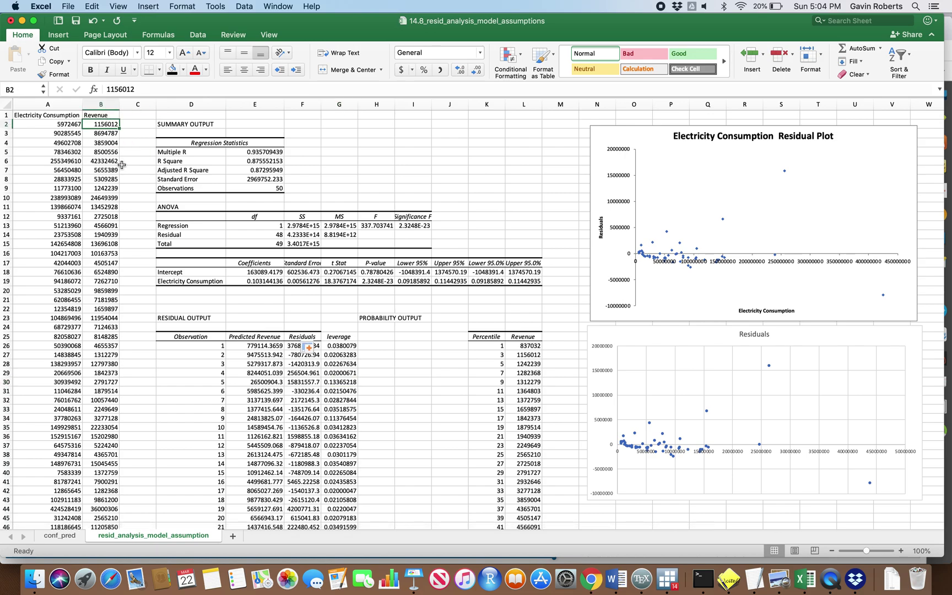
{"action": "key", "text": "Down"}
{"action": "key", "text": "Down"}
{"action": "key", "text": "Down"}
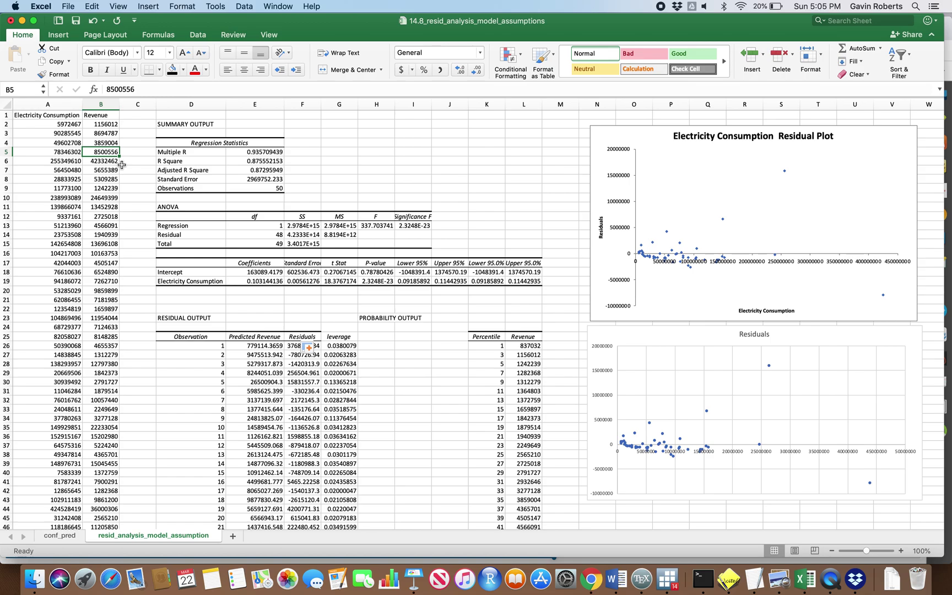
{"action": "key", "text": "Down"}
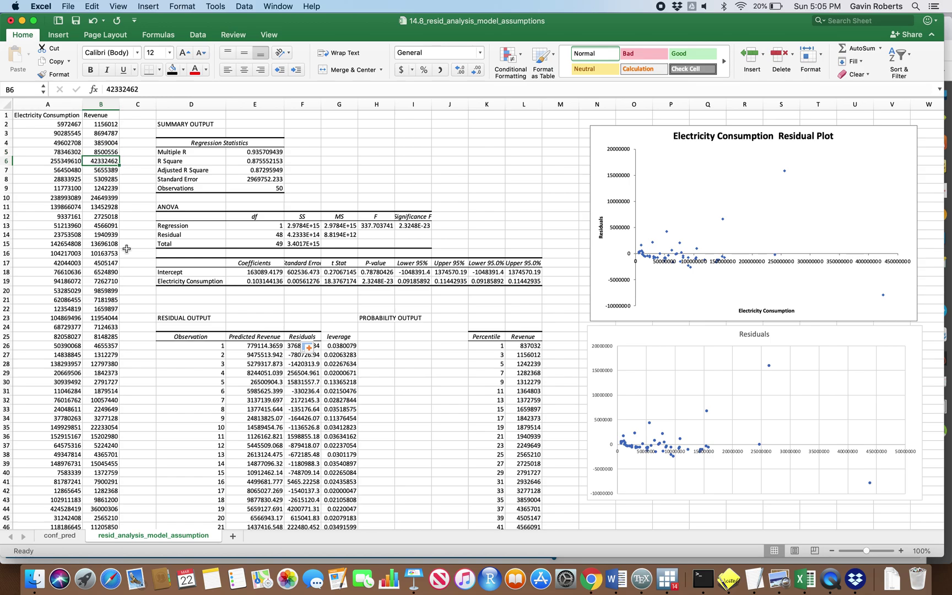
{"action": "scroll", "coordinate": [338, 385], "scroll_direction": "down", "scroll_amount": 5}
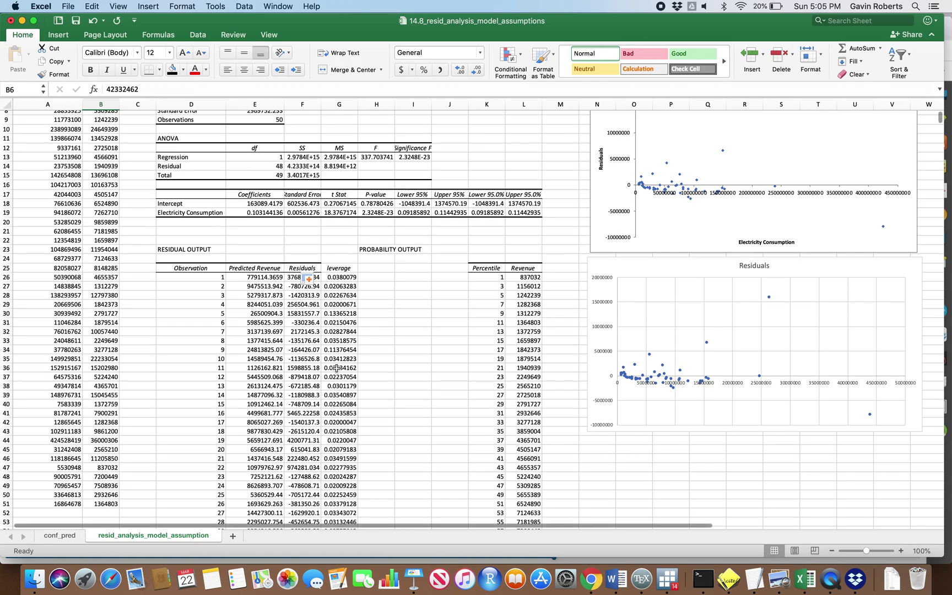
{"action": "left_click", "coordinate": [340, 312]}
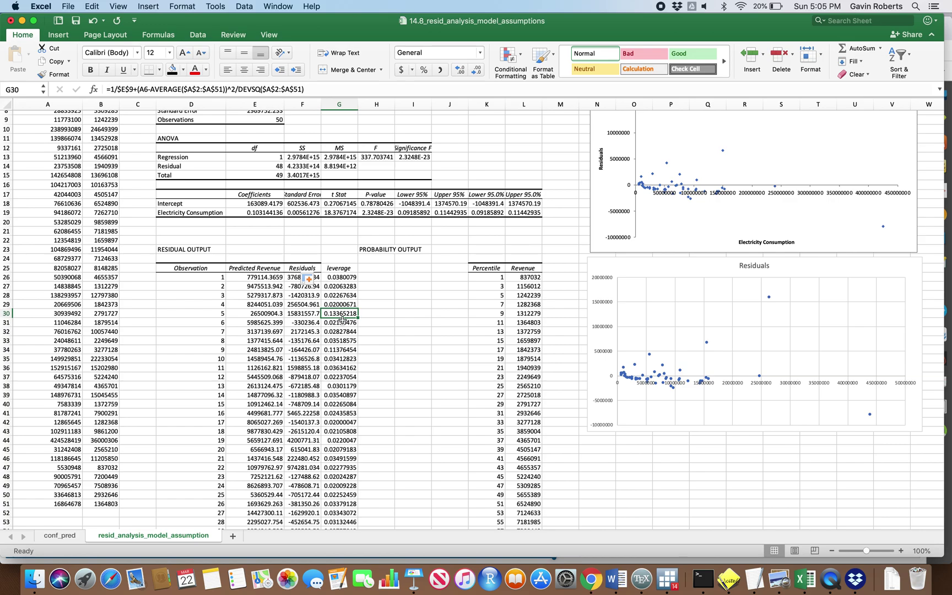
{"action": "left_click", "coordinate": [345, 351]}
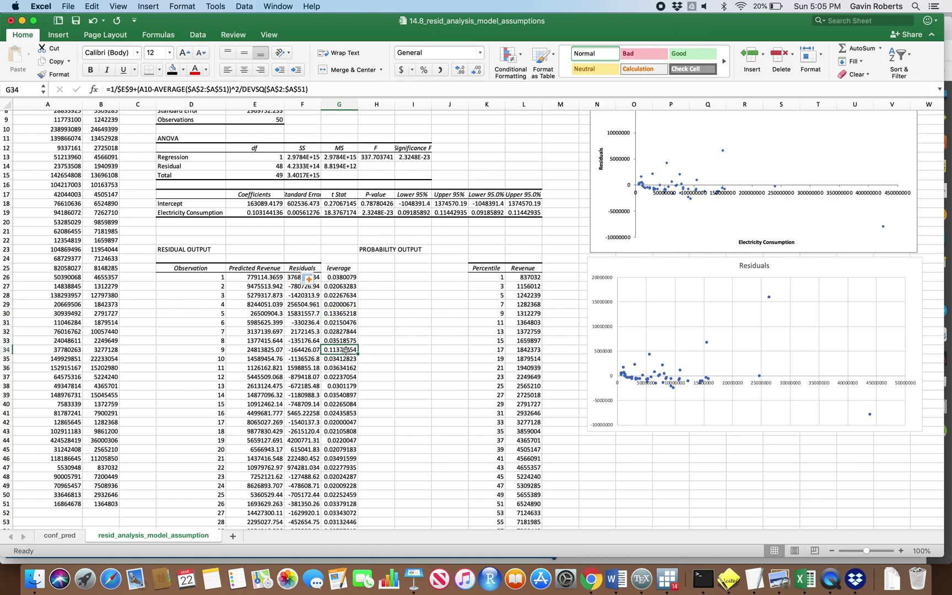
{"action": "scroll", "coordinate": [378, 378], "scroll_direction": "down", "scroll_amount": 3}
{"action": "scroll", "coordinate": [378, 379], "scroll_direction": "down", "scroll_amount": 7}
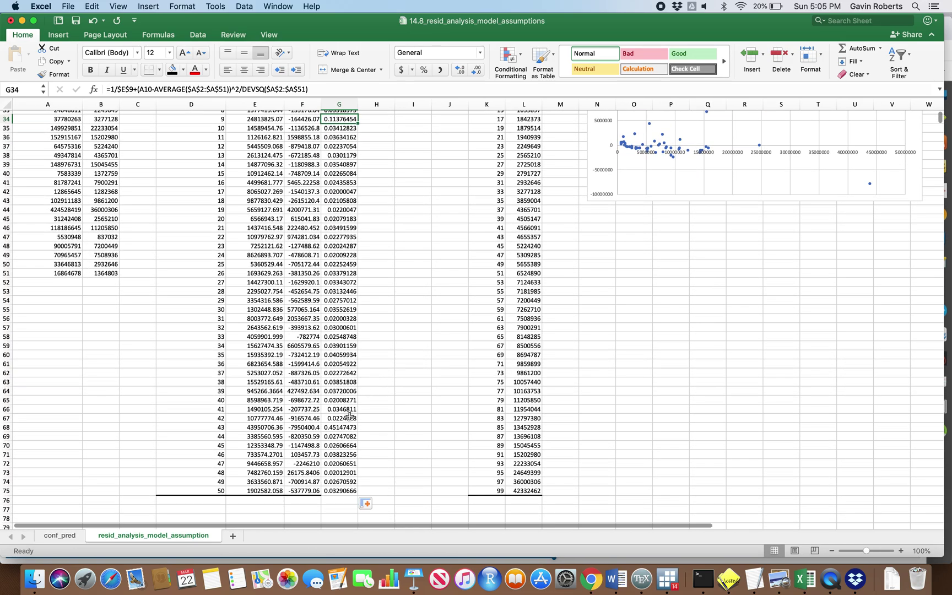
{"action": "left_click", "coordinate": [346, 430]}
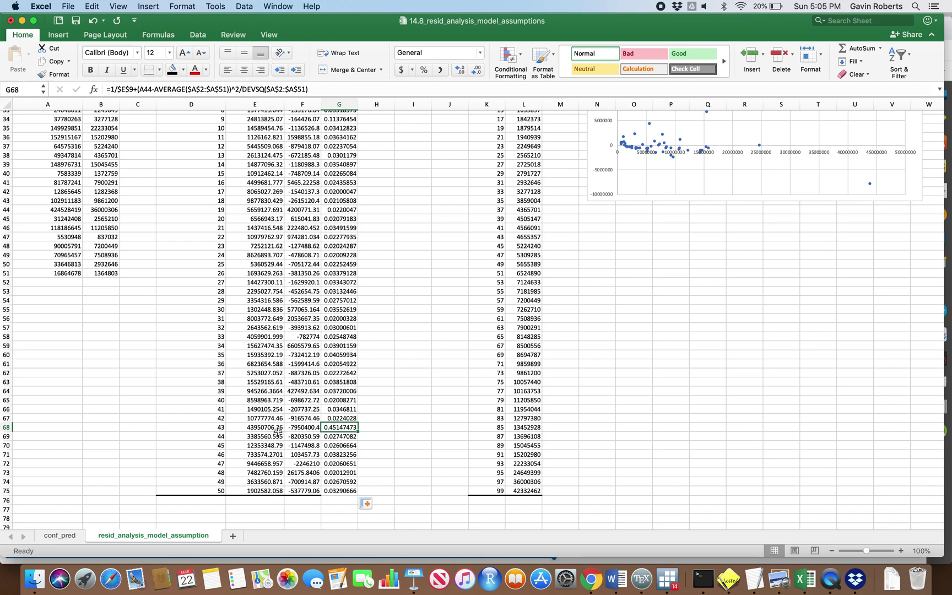
{"action": "left_click", "coordinate": [273, 429]}
{"action": "left_click", "coordinate": [339, 430]}
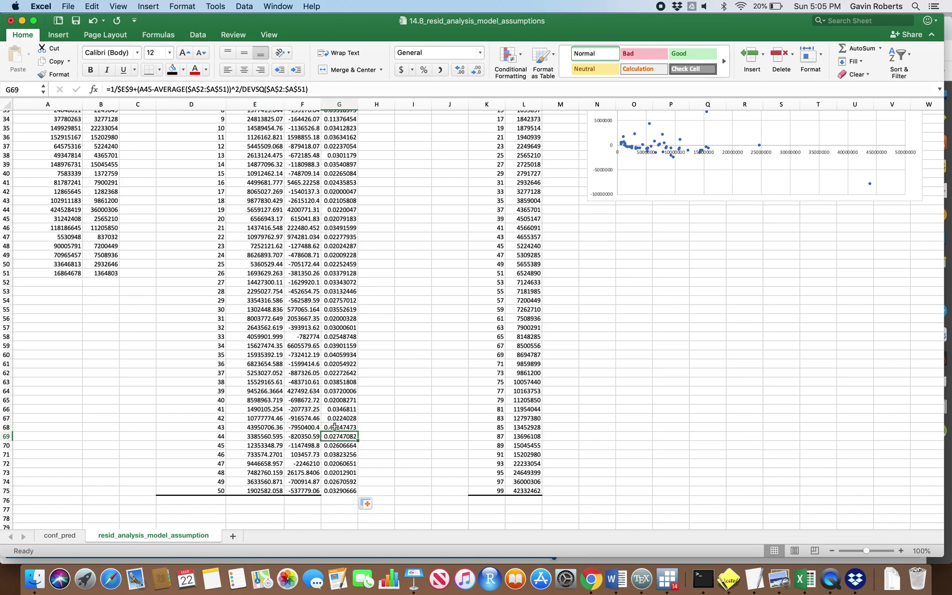
{"action": "left_click", "coordinate": [218, 430]}
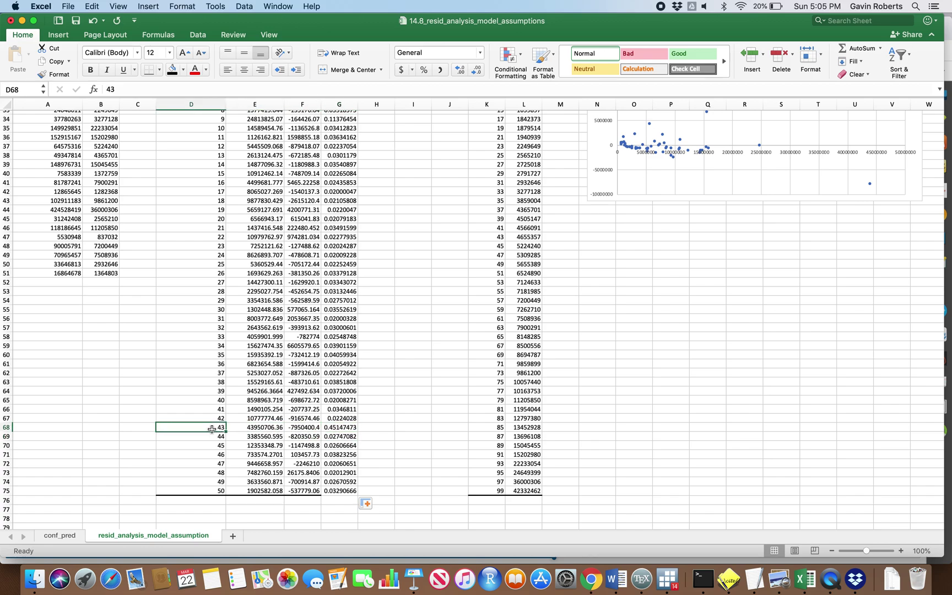
{"action": "left_click", "coordinate": [106, 228]}
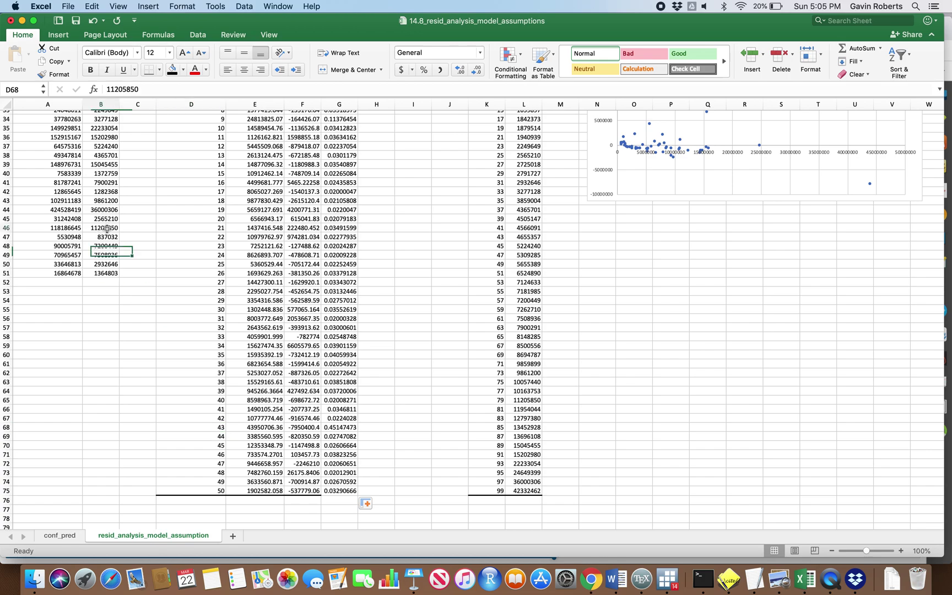
{"action": "left_click", "coordinate": [105, 273]}
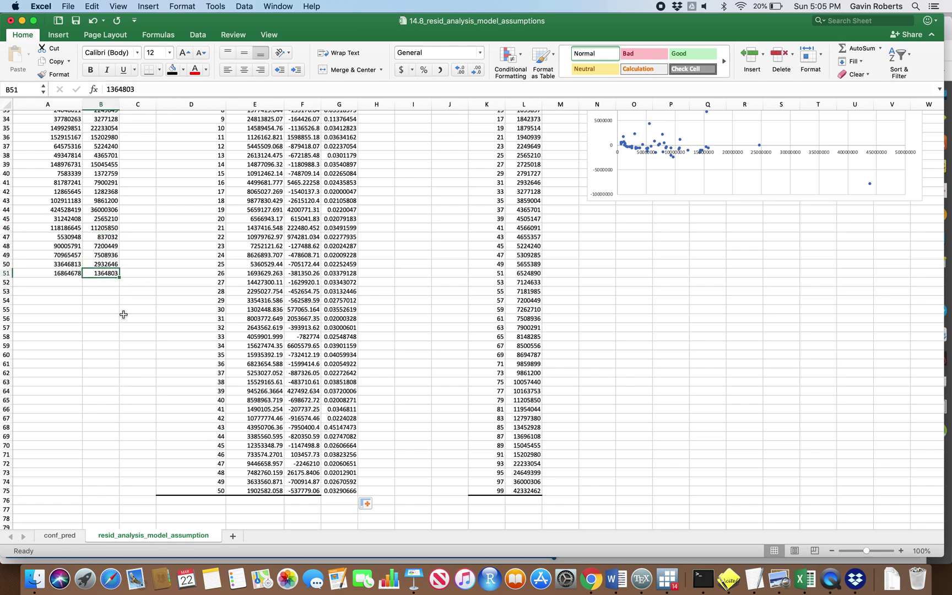
{"action": "key", "text": "Up"}
{"action": "key", "text": "Up"}
{"action": "key", "text": "Up"}
{"action": "key", "text": "Up"}
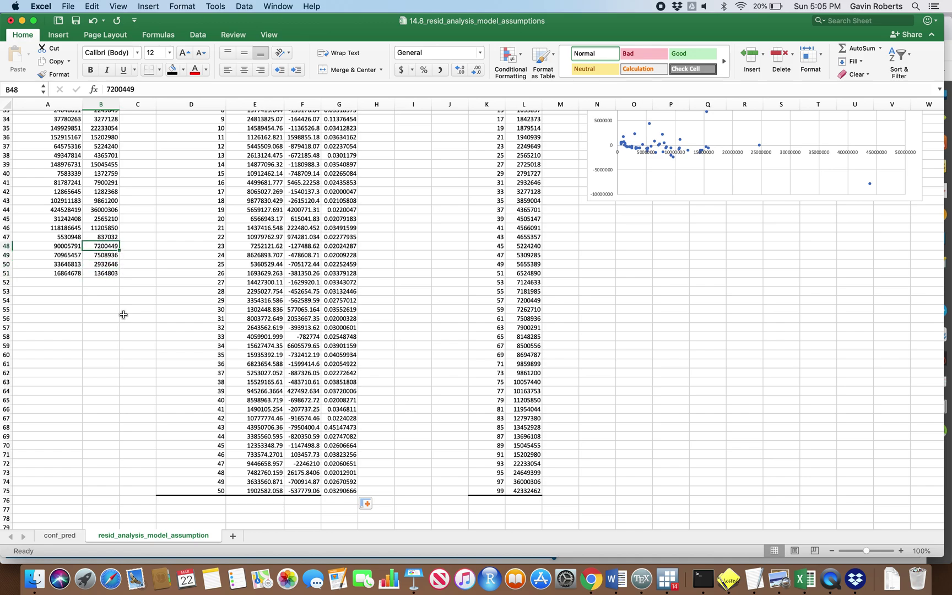
{"action": "key", "text": "Up"}
{"action": "key", "text": "Up"}
{"action": "key", "text": "Up"}
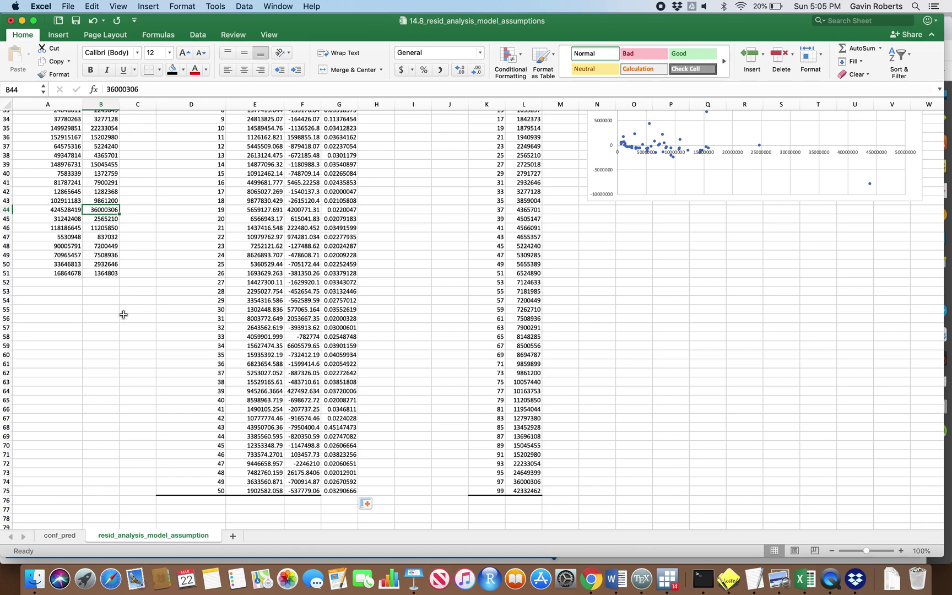
{"action": "left_click_drag", "start_coordinate": [67, 211], "coordinate": [109, 212]}
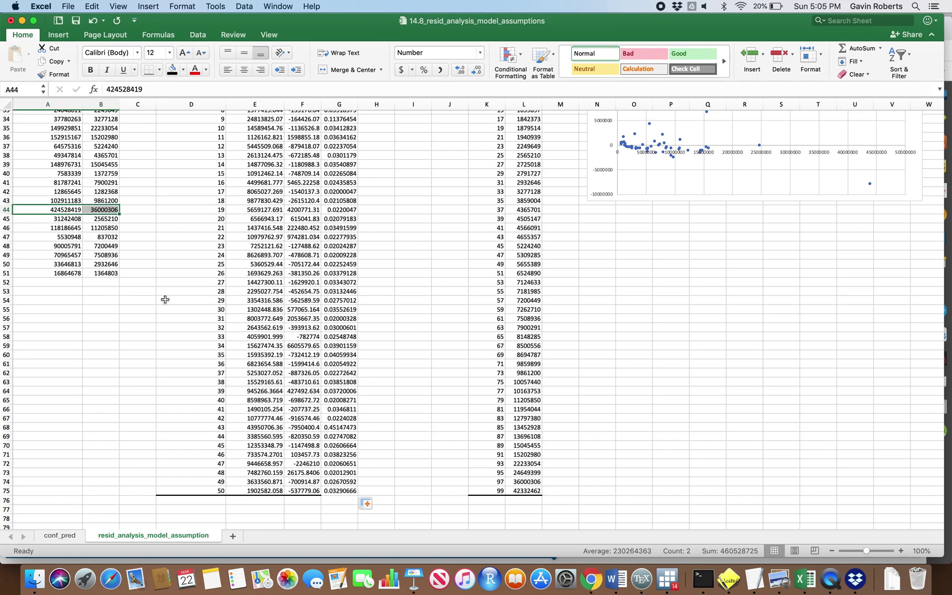
{"action": "left_click", "coordinate": [347, 427]}
{"action": "scroll", "coordinate": [417, 441], "scroll_direction": "up", "scroll_amount": 10}
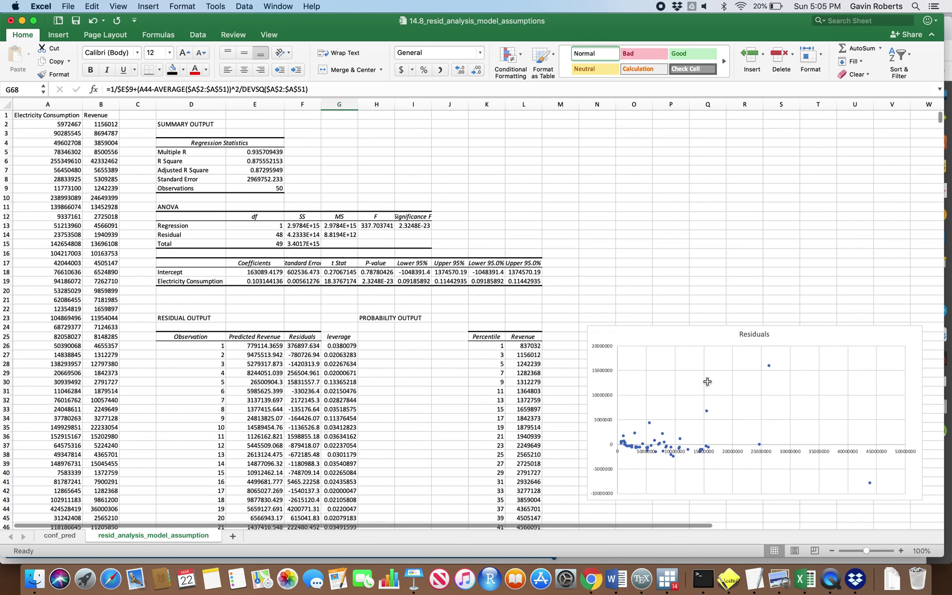
{"action": "mouse_move", "coordinate": [770, 370]}
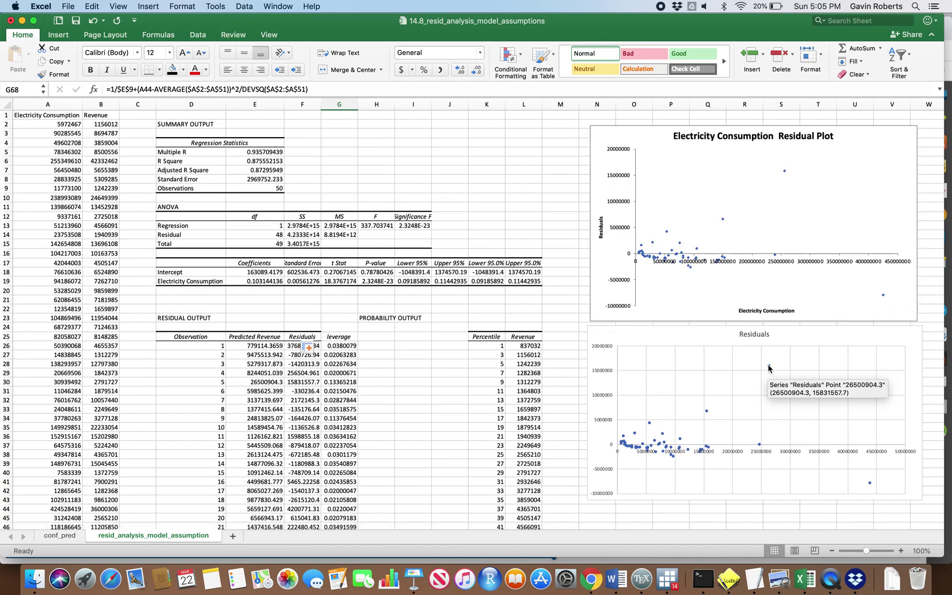
{"action": "mouse_move", "coordinate": [786, 175]}
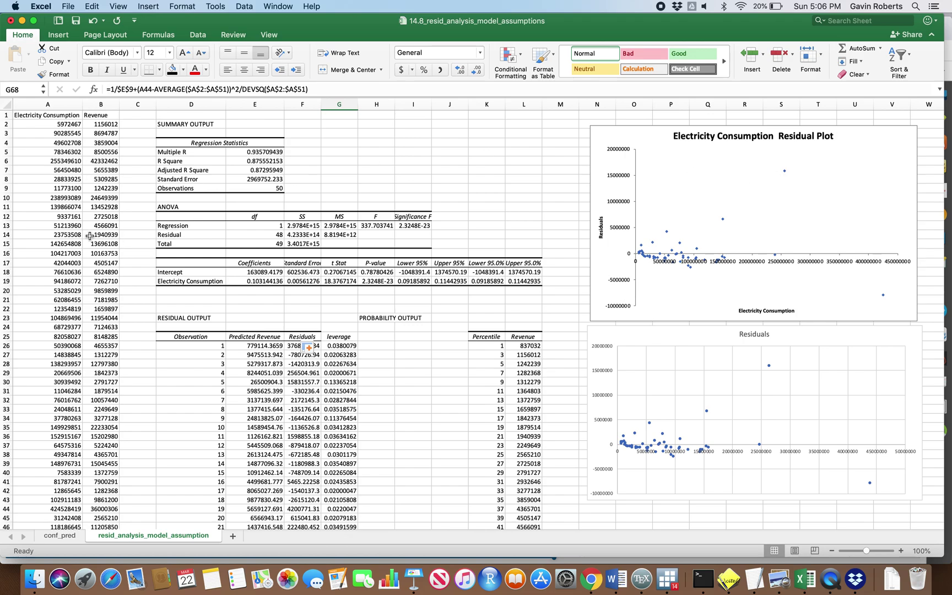
- Inspect the Electricity Consumption value in row 10
{"action": "left_click", "coordinate": [73, 197]}
{"action": "scroll", "coordinate": [59, 235], "scroll_direction": "down", "scroll_amount": 2}
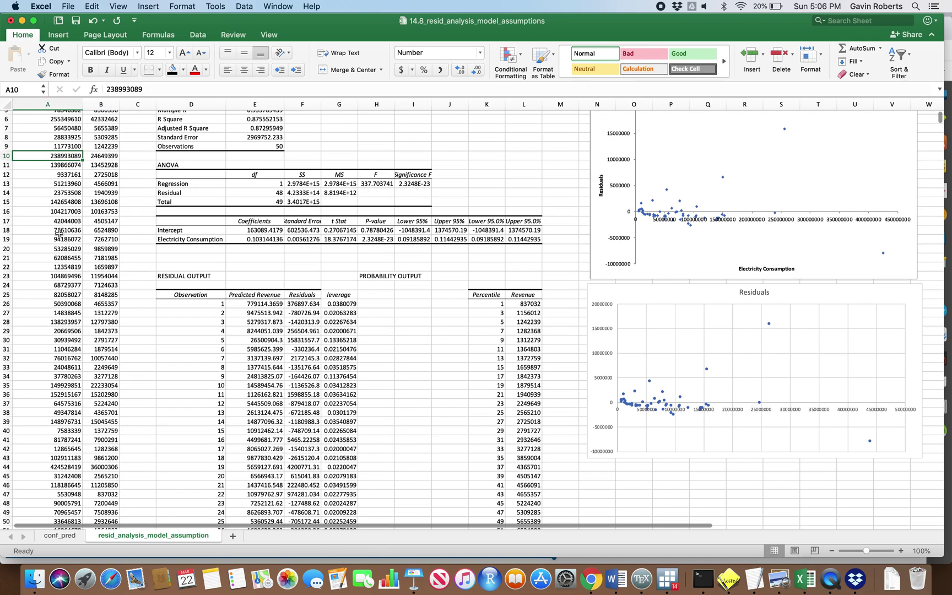
{"action": "scroll", "coordinate": [59, 234], "scroll_direction": "down", "scroll_amount": 3}
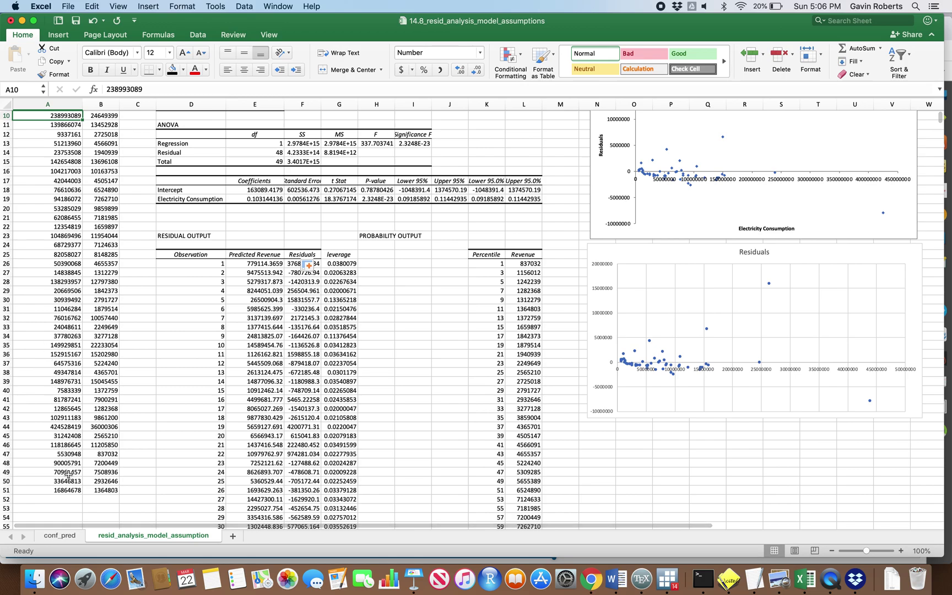
{"action": "scroll", "coordinate": [69, 302], "scroll_direction": "up", "scroll_amount": 3}
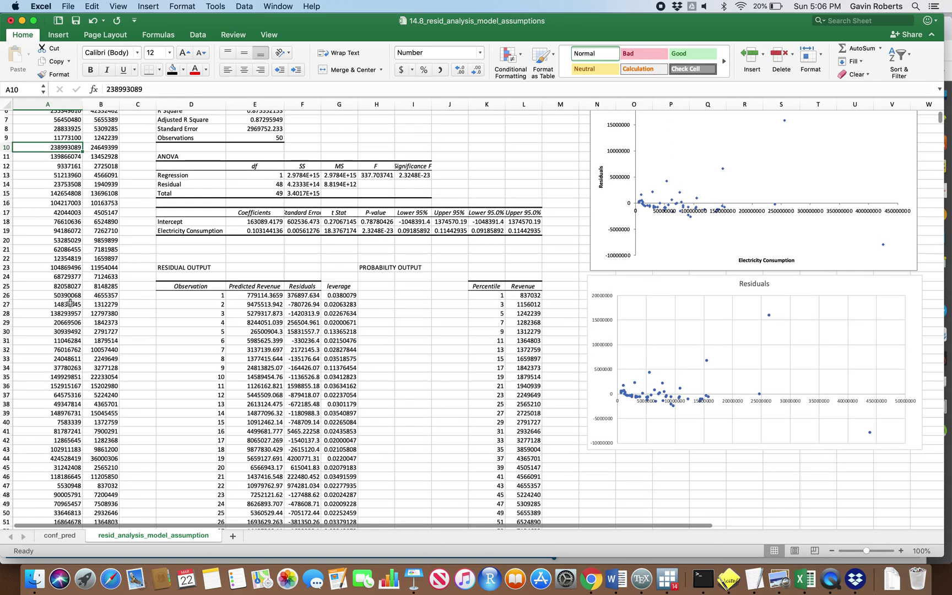
{"action": "scroll", "coordinate": [70, 303], "scroll_direction": "up", "scroll_amount": 3}
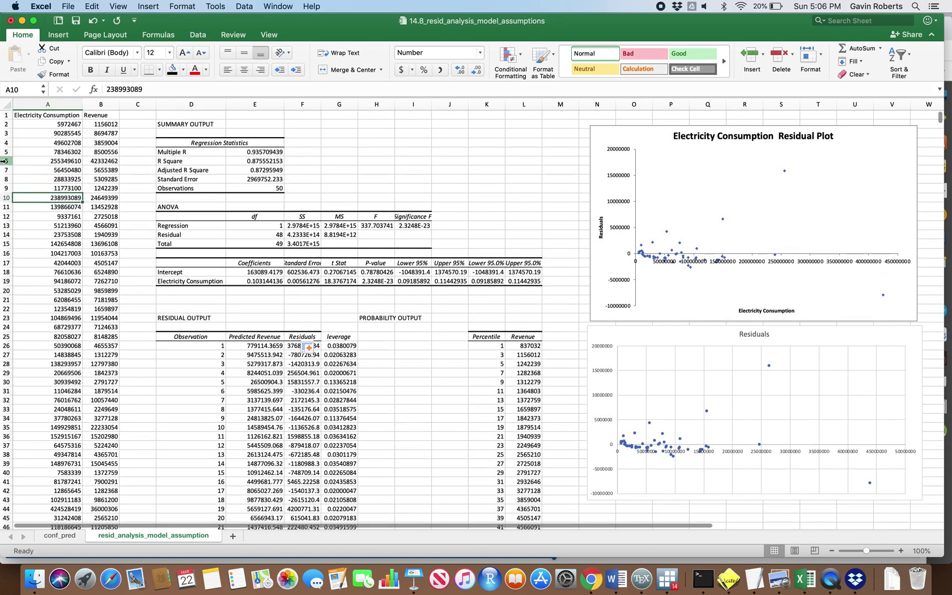
- Check observation 5's data row and leverage value, then bring up the MindTap leverage reading
{"action": "left_click", "coordinate": [5, 161]}
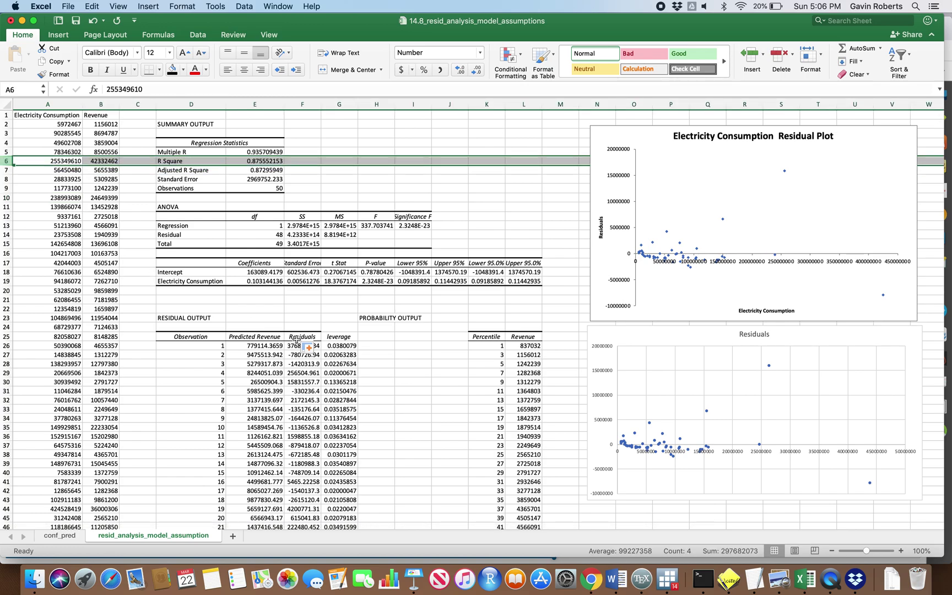
{"action": "left_click", "coordinate": [340, 382]}
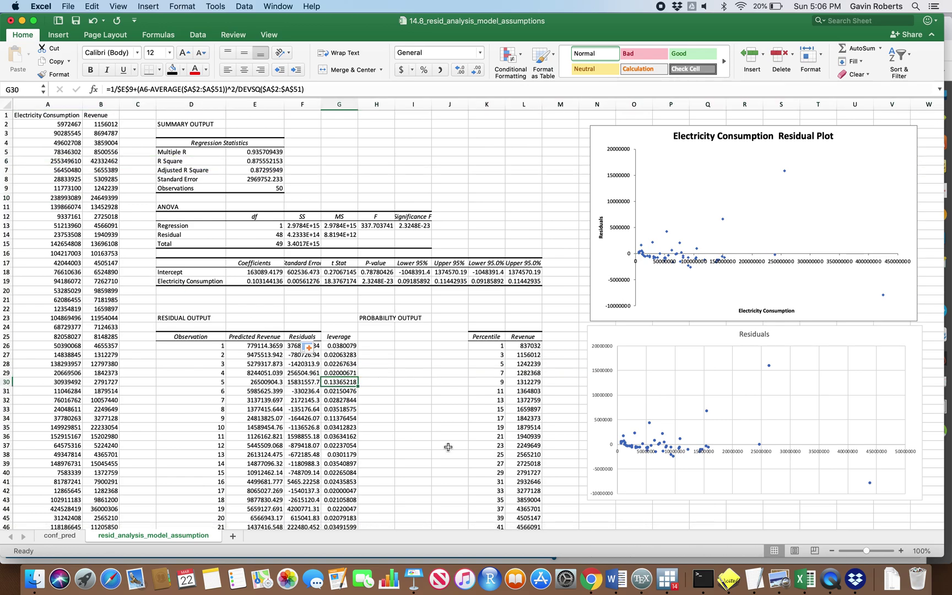
{"action": "scroll", "coordinate": [409, 400], "scroll_direction": "down", "scroll_amount": 6}
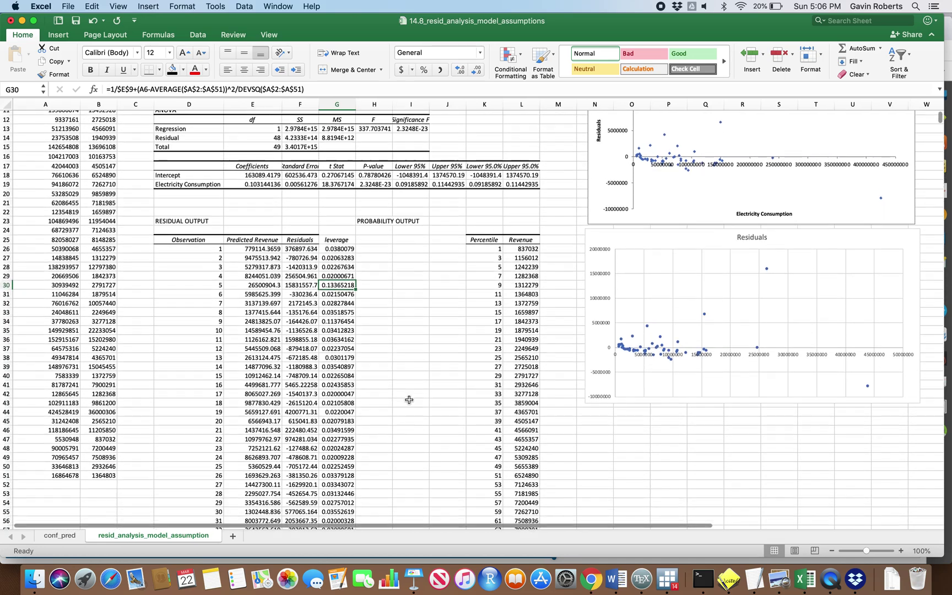
{"action": "left_click", "coordinate": [339, 230]}
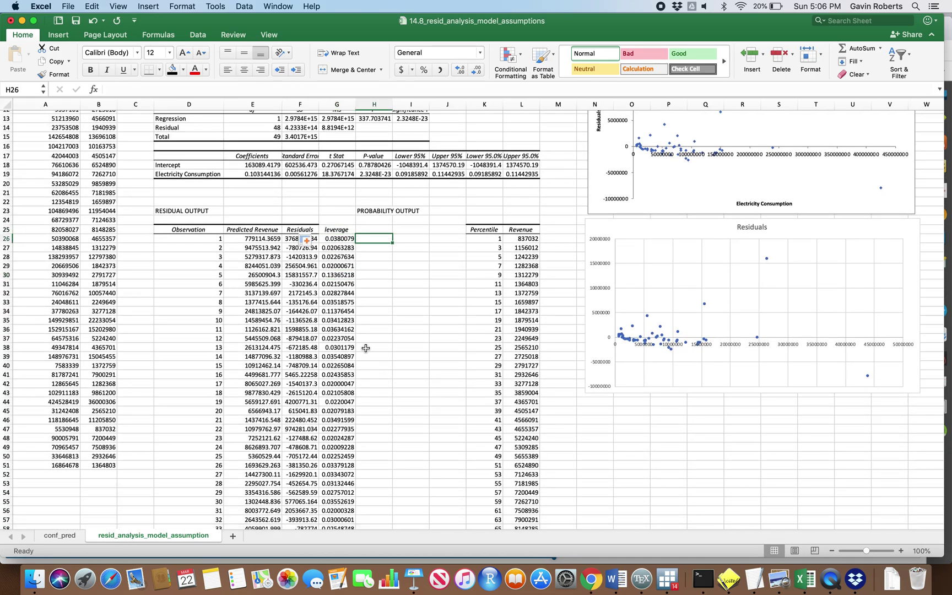
{"action": "key", "text": "ctrl+Up"}
{"action": "left_click", "coordinate": [319, 310]}
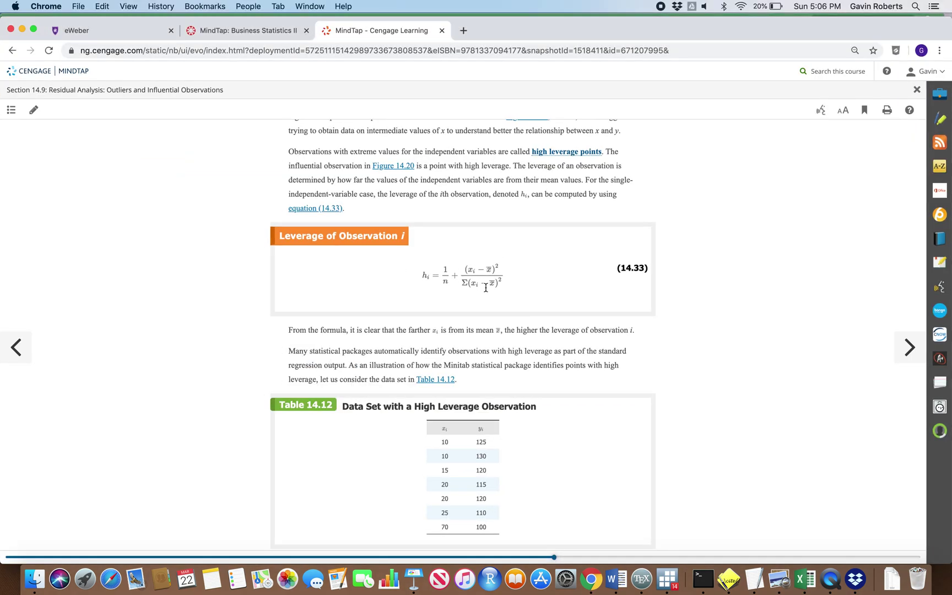
- Close the Section 14.9 reading and open Section 14.8 at its Standardized Residuals heading
{"action": "scroll", "coordinate": [558, 362], "scroll_direction": "down", "scroll_amount": 2}
{"action": "scroll", "coordinate": [558, 362], "scroll_direction": "down", "scroll_amount": 5}
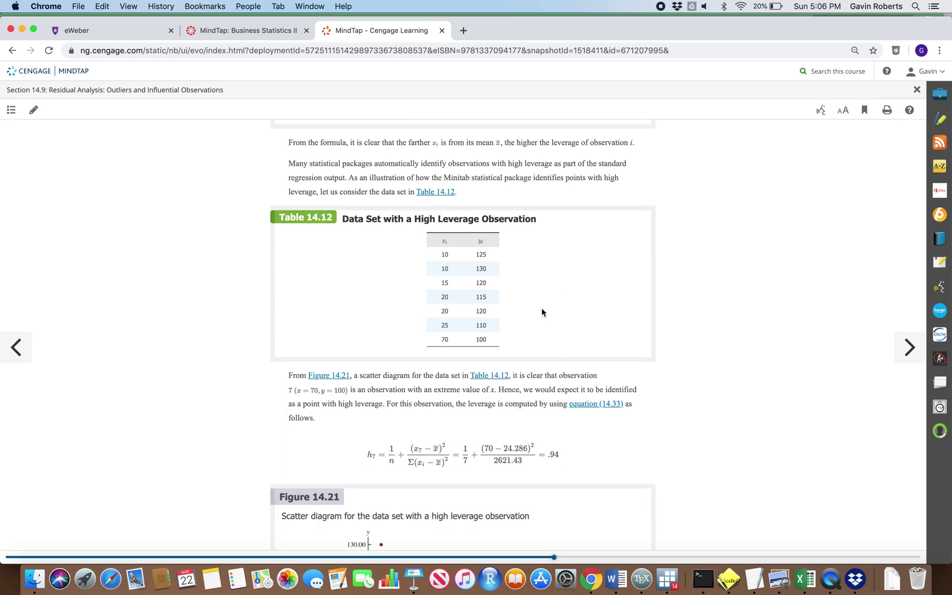
{"action": "scroll", "coordinate": [585, 343], "scroll_direction": "down", "scroll_amount": 1}
{"action": "scroll", "coordinate": [587, 346], "scroll_direction": "down", "scroll_amount": 3}
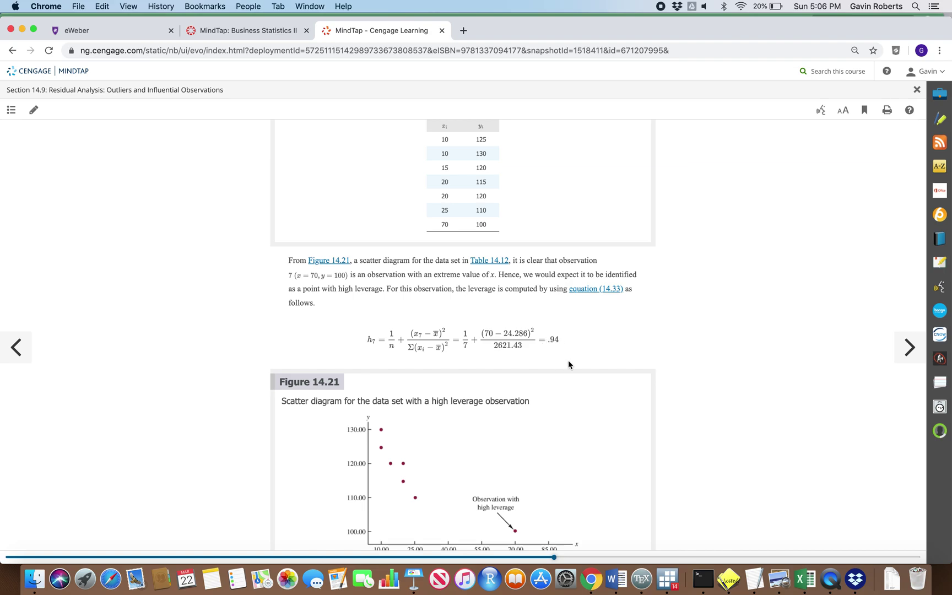
{"action": "scroll", "coordinate": [568, 359], "scroll_direction": "down", "scroll_amount": 1}
{"action": "scroll", "coordinate": [549, 315], "scroll_direction": "up", "scroll_amount": 20}
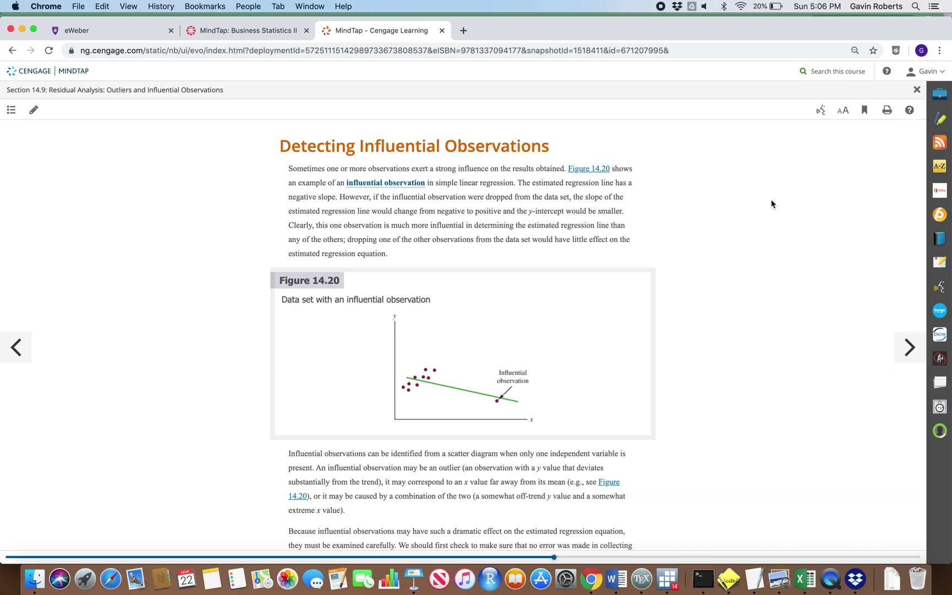
{"action": "left_click", "coordinate": [917, 90]}
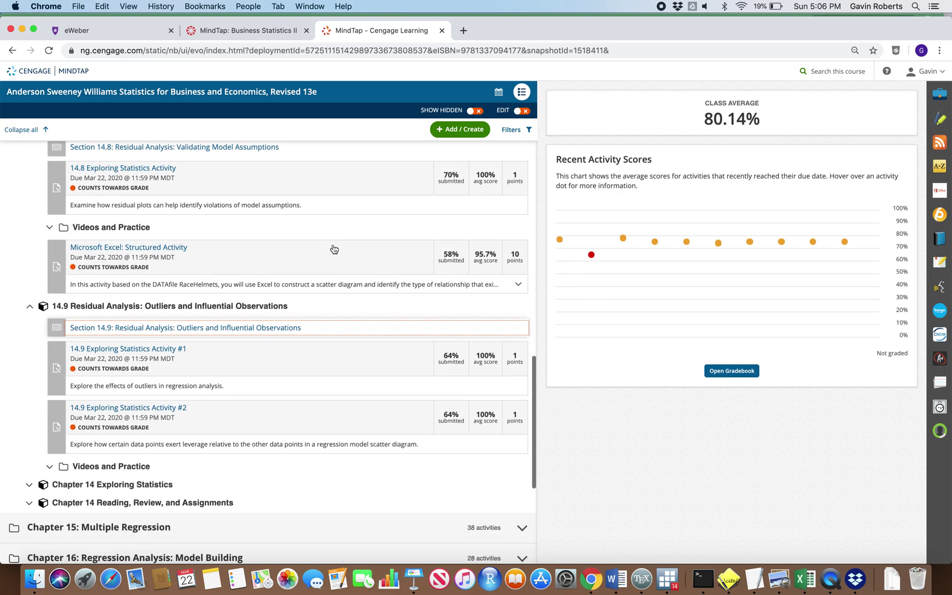
{"action": "scroll", "coordinate": [182, 279], "scroll_direction": "up", "scroll_amount": 1}
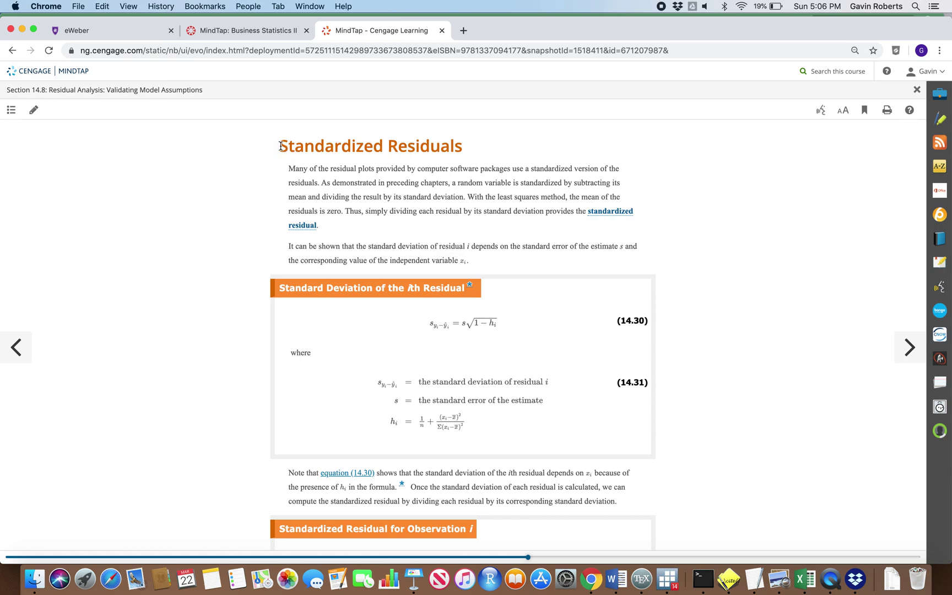
{"action": "left_click_drag", "start_coordinate": [280, 146], "coordinate": [463, 146]}
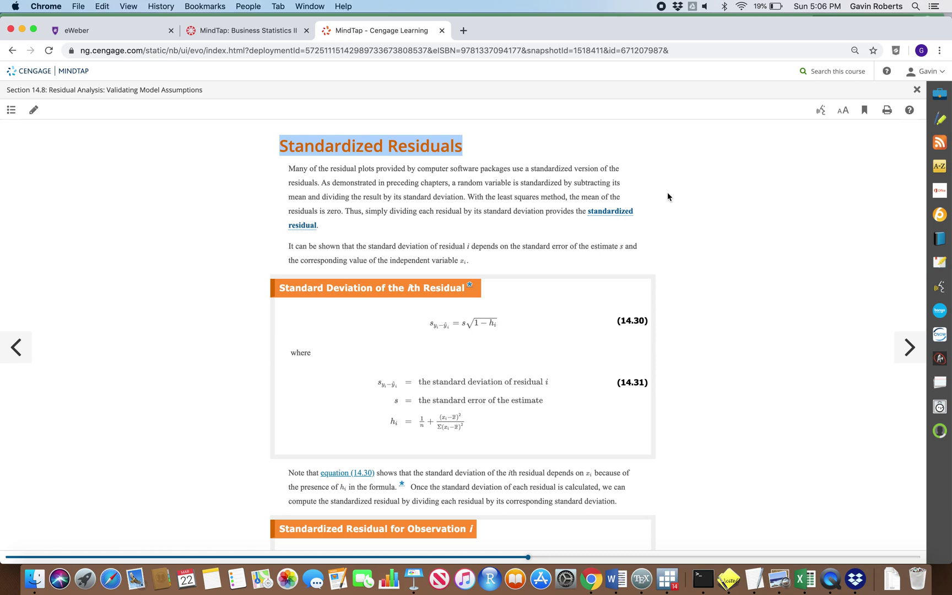
- Scroll to standardized residual formula (14.32) and Table 14.8, then show all open windows
{"action": "scroll", "coordinate": [667, 197], "scroll_direction": "down", "scroll_amount": 1}
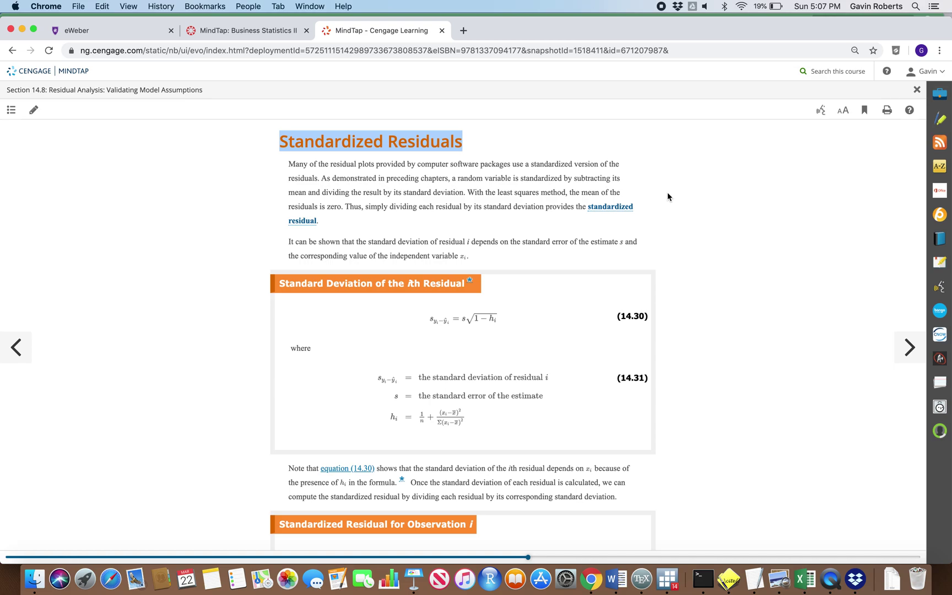
{"action": "scroll", "coordinate": [689, 238], "scroll_direction": "down", "scroll_amount": 1}
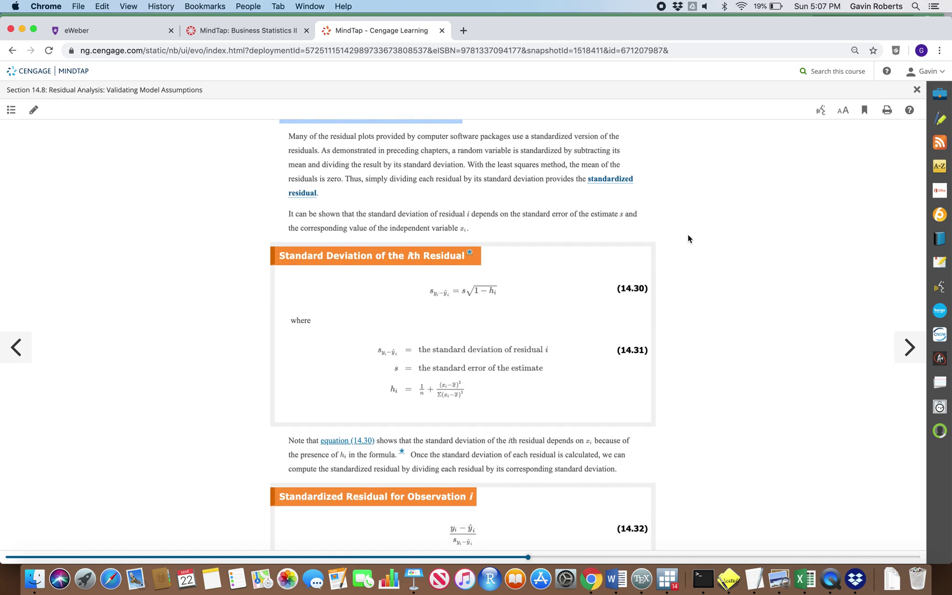
{"action": "scroll", "coordinate": [689, 239], "scroll_direction": "up", "scroll_amount": 2}
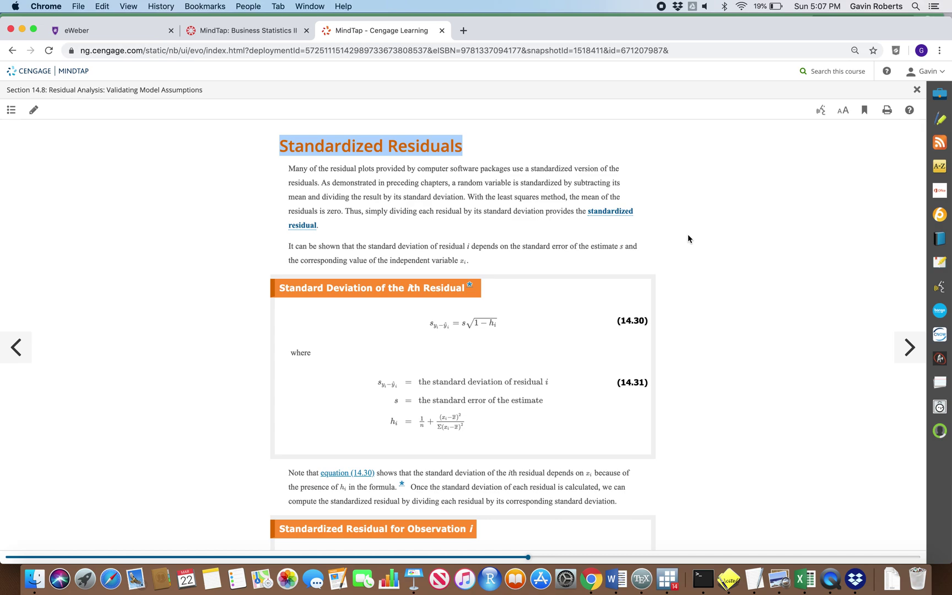
{"action": "scroll", "coordinate": [688, 238], "scroll_direction": "down", "scroll_amount": 5}
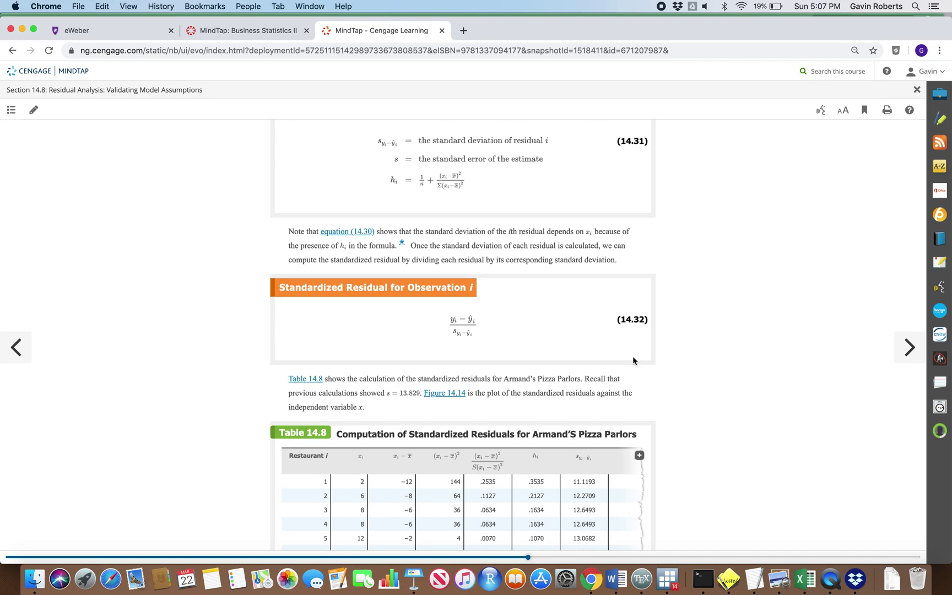
{"action": "key", "text": "ctrl+Up"}
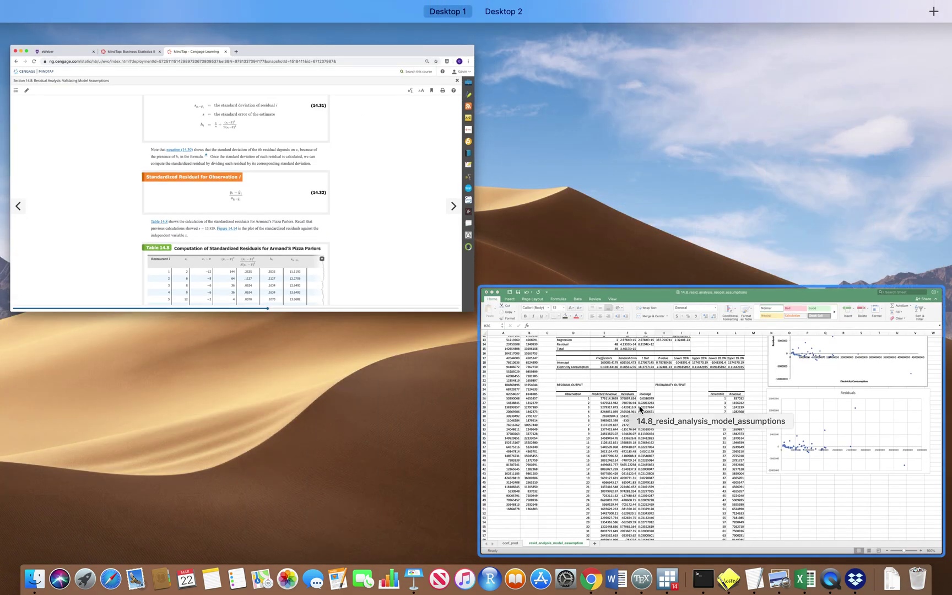
- Switch between Excel and MindTap, briefly selecting the Standard Deviation heading, ending in Excel
{"action": "left_click", "coordinate": [702, 419]}
{"action": "scroll", "coordinate": [100, 270], "scroll_direction": "up", "scroll_amount": 6}
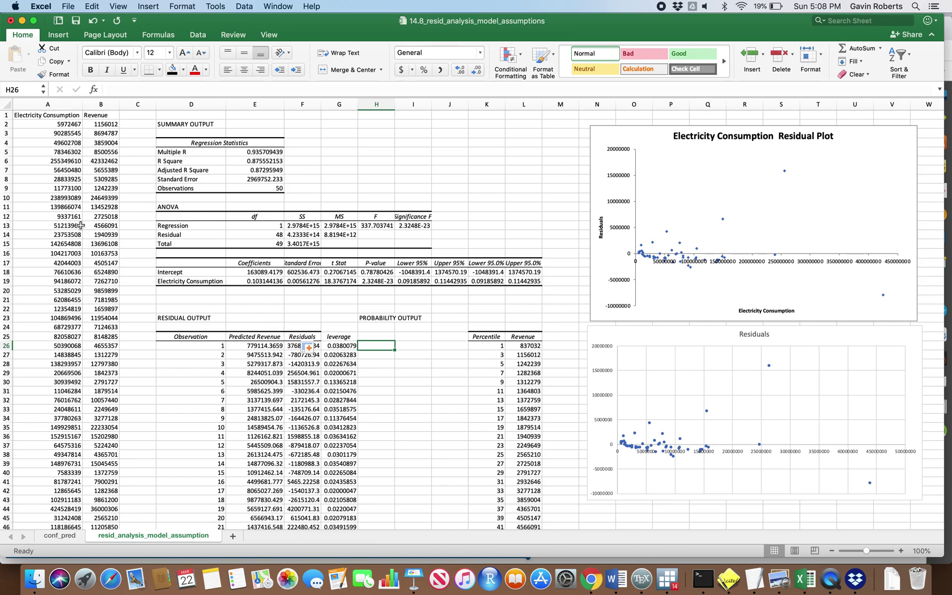
{"action": "key", "text": "ctrl+Up"}
{"action": "left_click", "coordinate": [138, 136]}
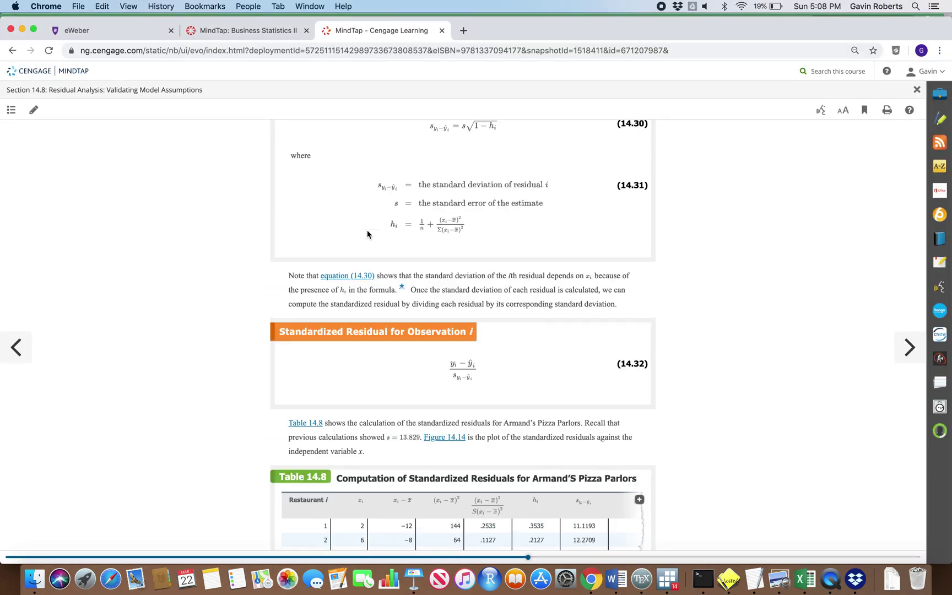
{"action": "scroll", "coordinate": [696, 283], "scroll_direction": "down", "scroll_amount": 2}
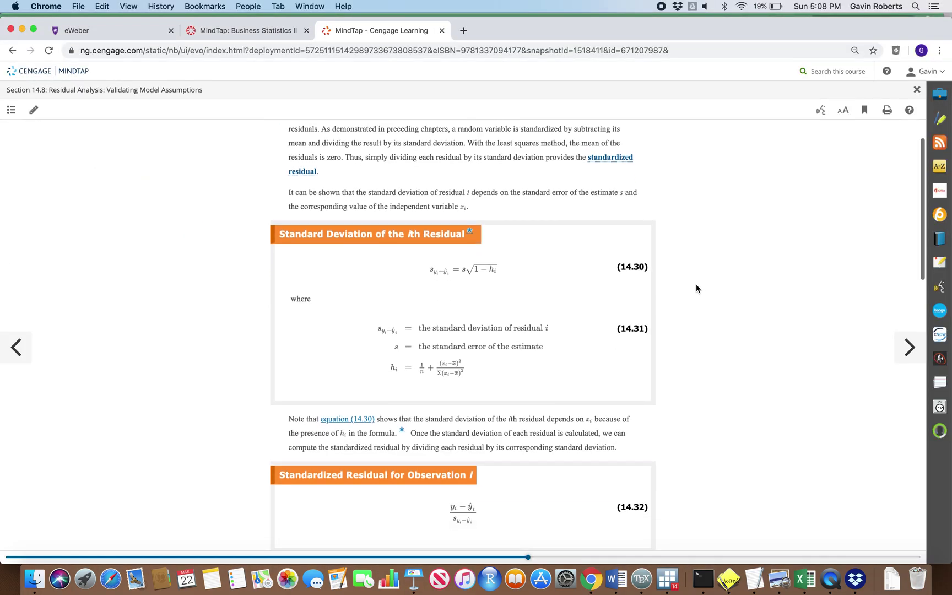
{"action": "scroll", "coordinate": [697, 289], "scroll_direction": "down", "scroll_amount": 2}
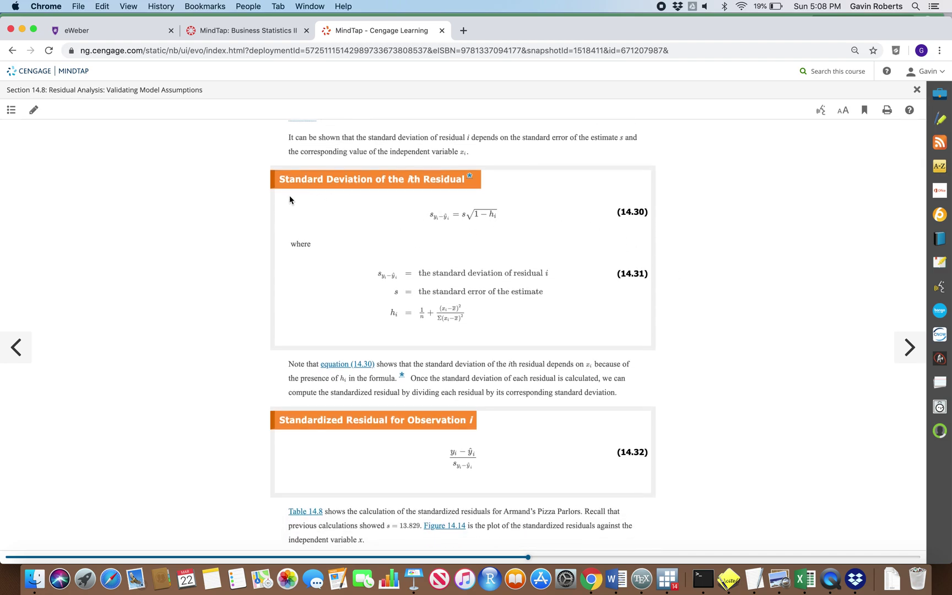
{"action": "left_click_drag", "start_coordinate": [279, 177], "coordinate": [370, 173]}
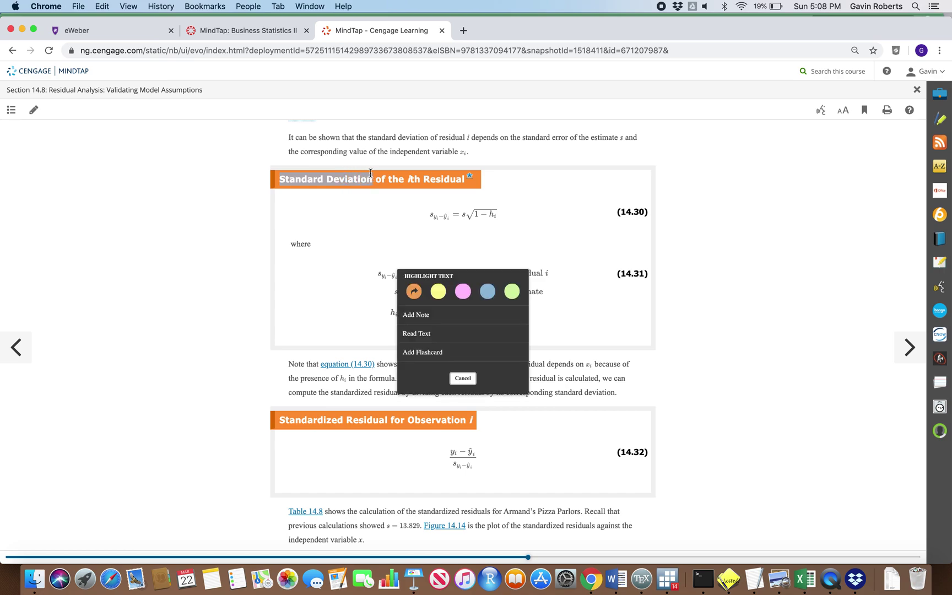
{"action": "left_click", "coordinate": [344, 257]}
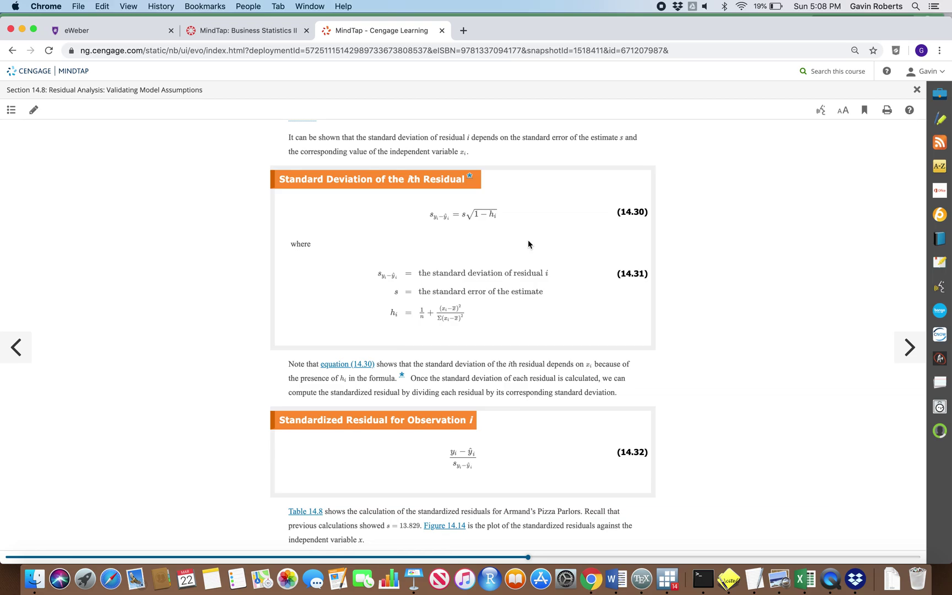
{"action": "key", "text": "ctrl+Up"}
{"action": "left_click", "coordinate": [689, 386]}
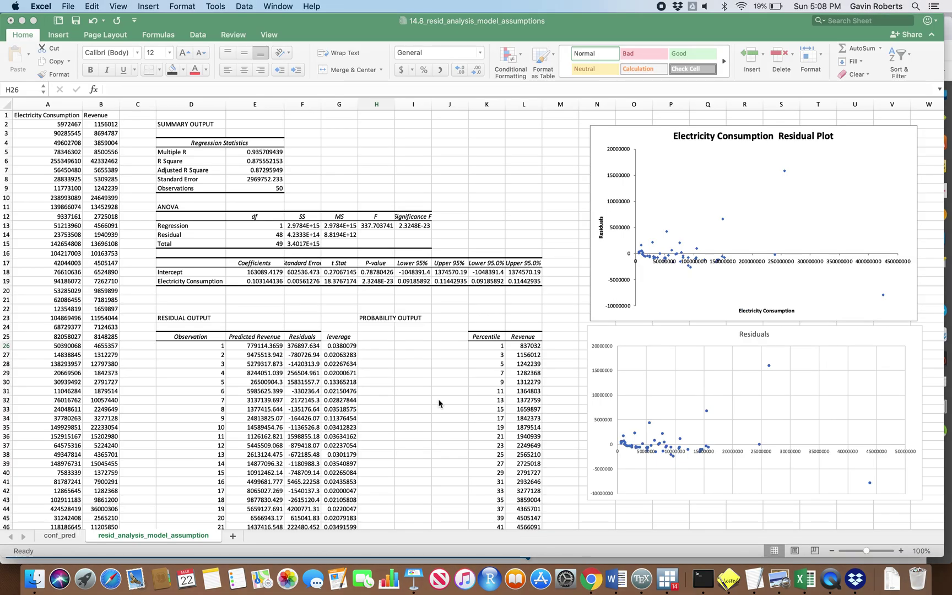
- Label H25 with the column heading sd_resid
{"action": "left_click", "coordinate": [376, 337]}
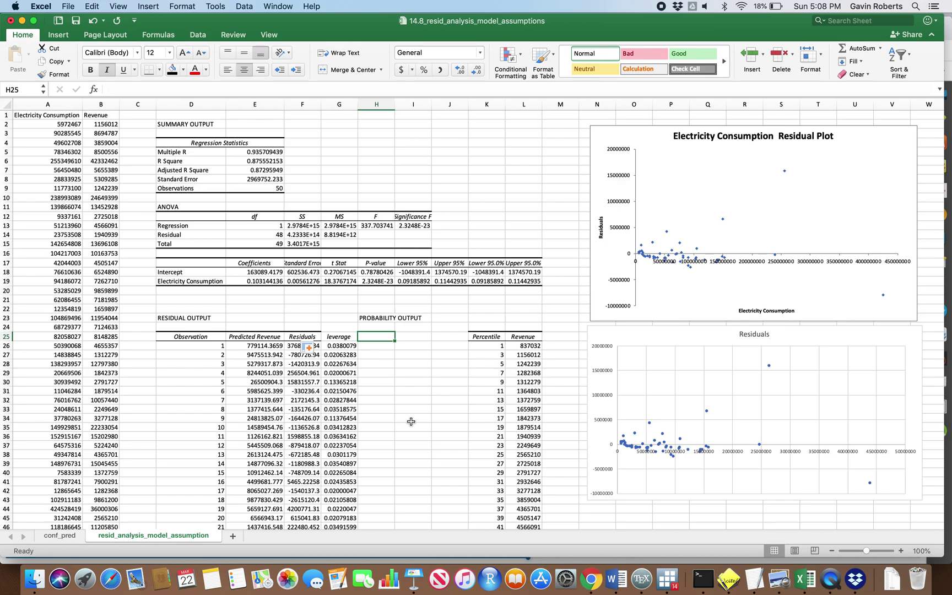
{"action": "type", "text": "sd_resid"}
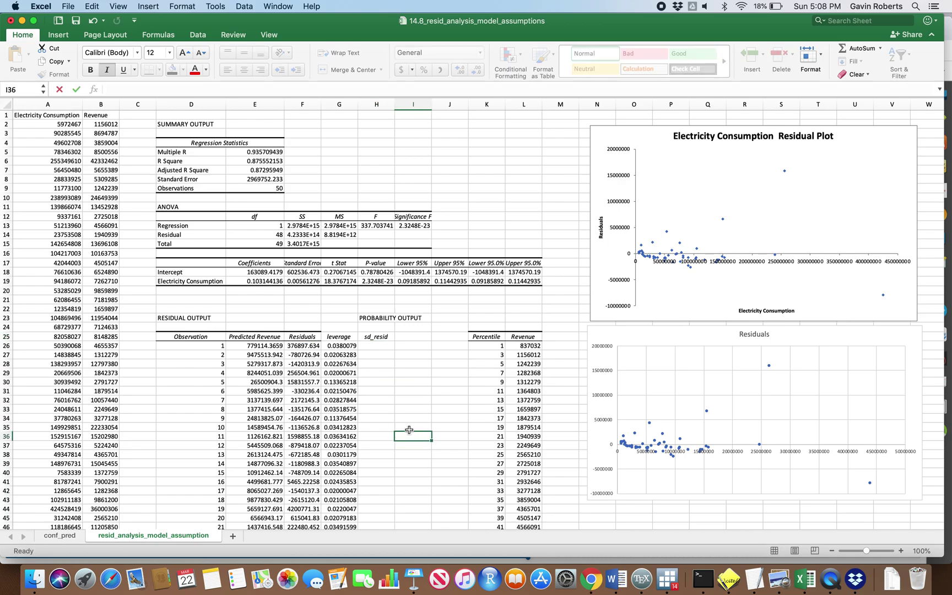
{"action": "key", "text": "Return"}
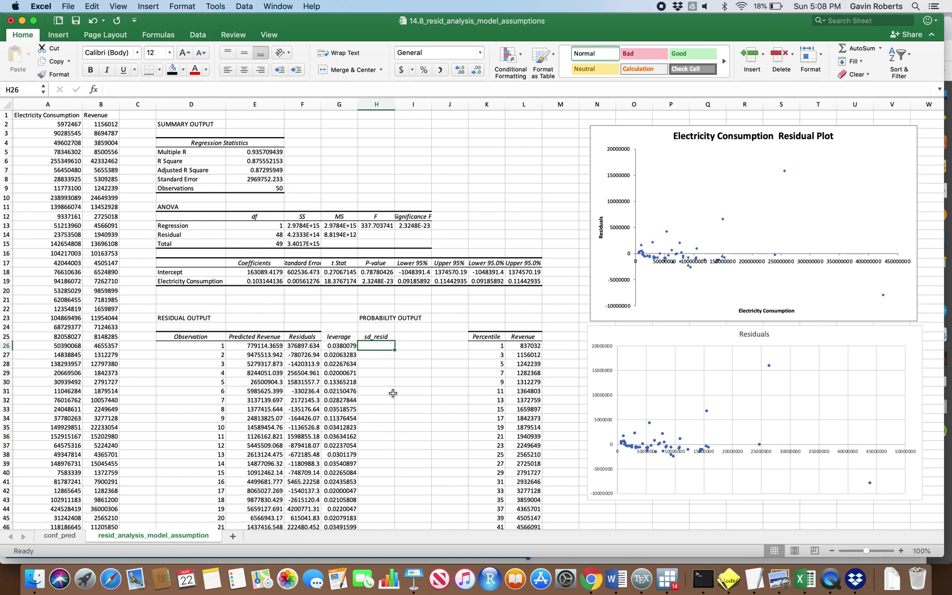
- Enter =$E$8*sqrt(1-G26) in H26 with E8 absolute, then return to MindTap
{"action": "type", "text": "="}
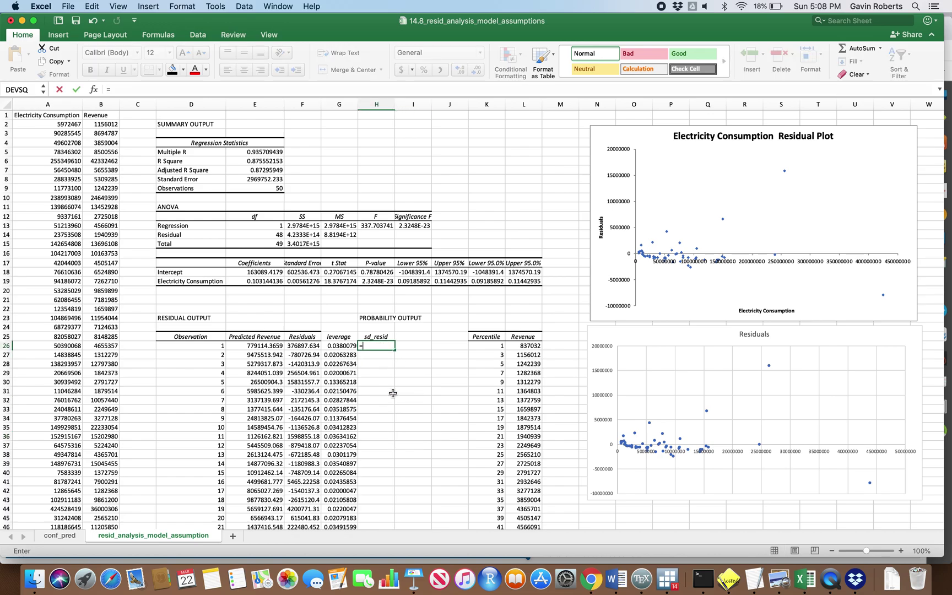
{"action": "left_click", "coordinate": [270, 179]}
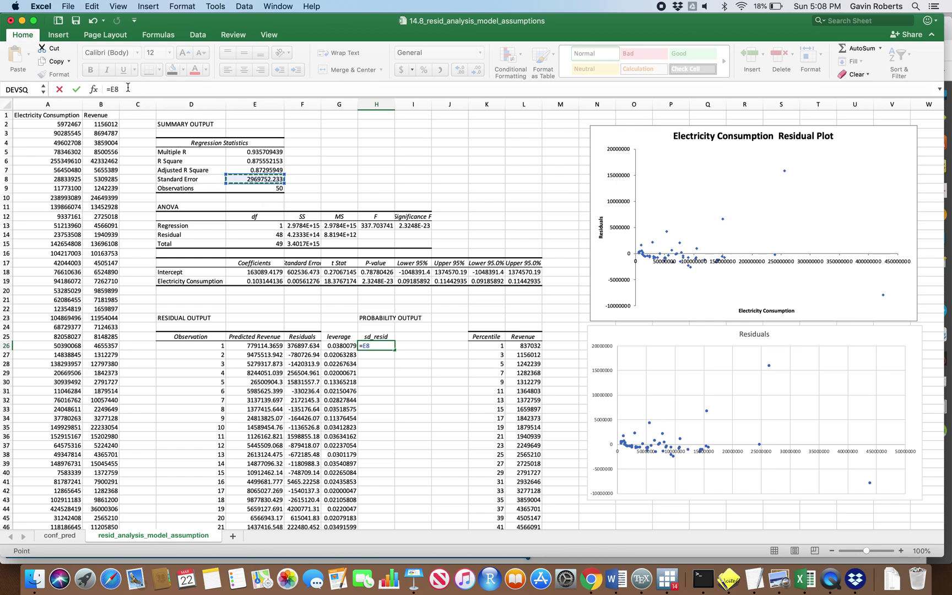
{"action": "left_click", "coordinate": [111, 90]}
{"action": "key", "text": "F4"}
{"action": "left_click", "coordinate": [385, 346]}
{"action": "type", "text": "*sqrt("}
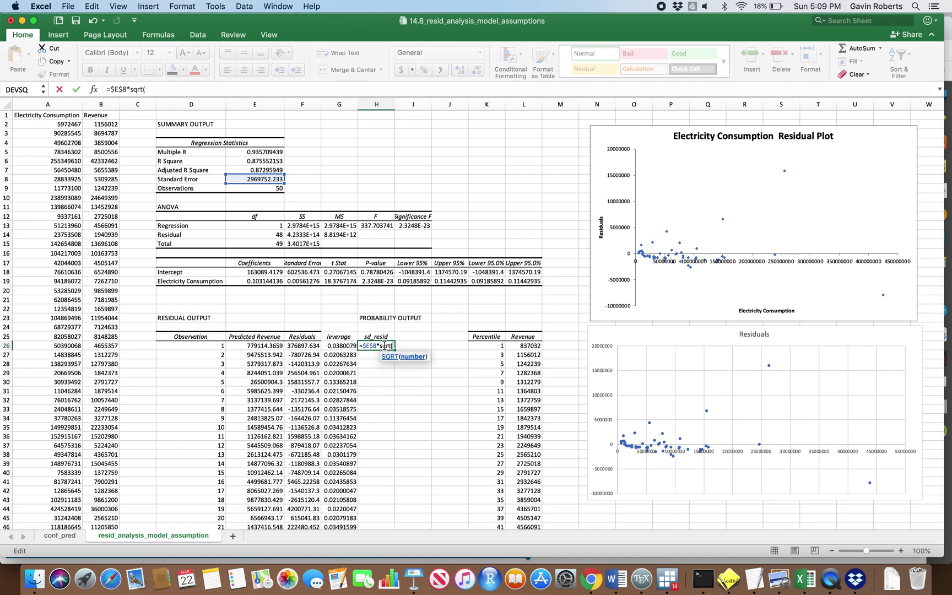
{"action": "type", "text": "1-"}
{"action": "left_click", "coordinate": [343, 346]}
{"action": "type", "text": ")"}
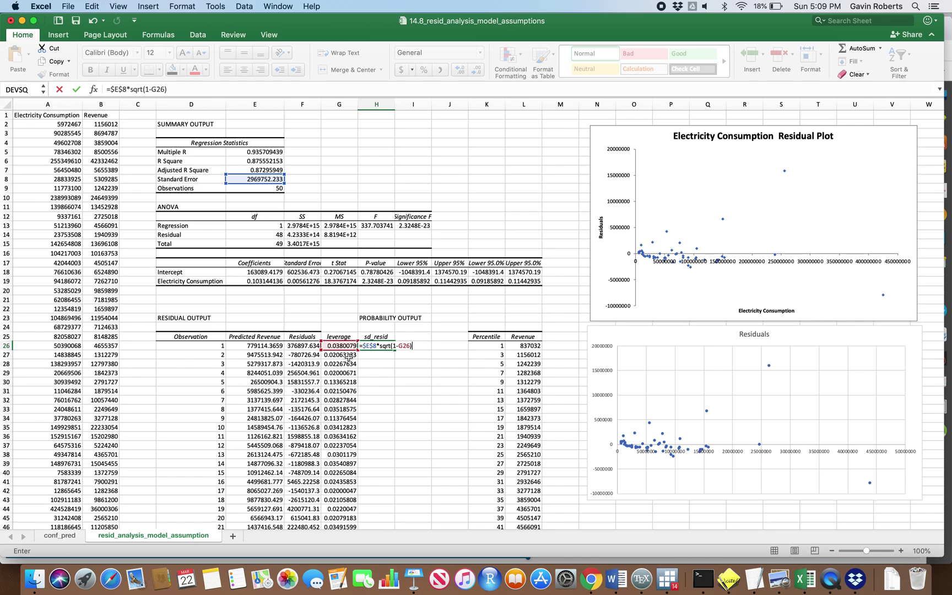
{"action": "key", "text": "ctrl+Up"}
{"action": "left_click", "coordinate": [285, 193]}
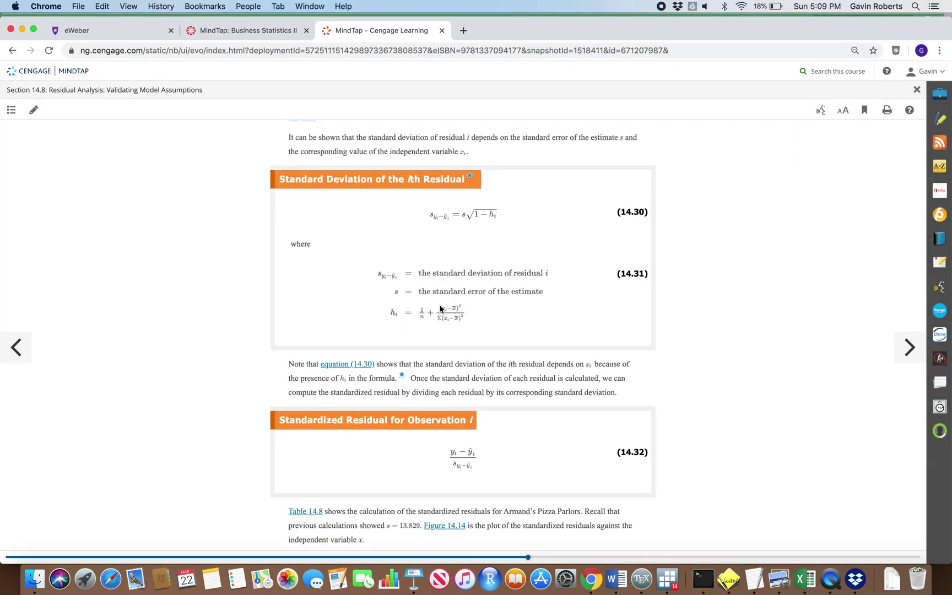
- Return to Excel and commit H26's formula, giving sd_resid 2912768.5
{"action": "key", "text": "ctrl+Up"}
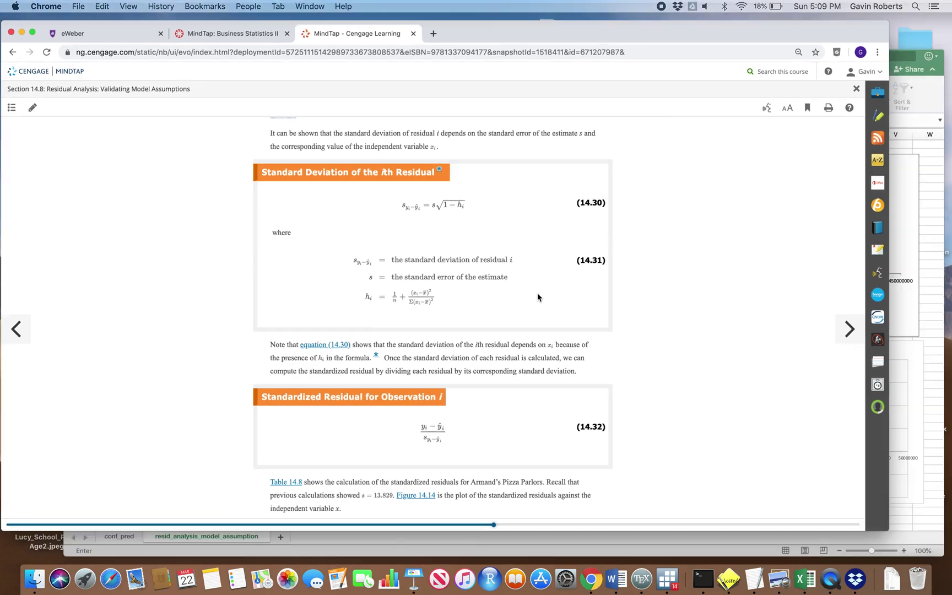
{"action": "left_click", "coordinate": [553, 327]}
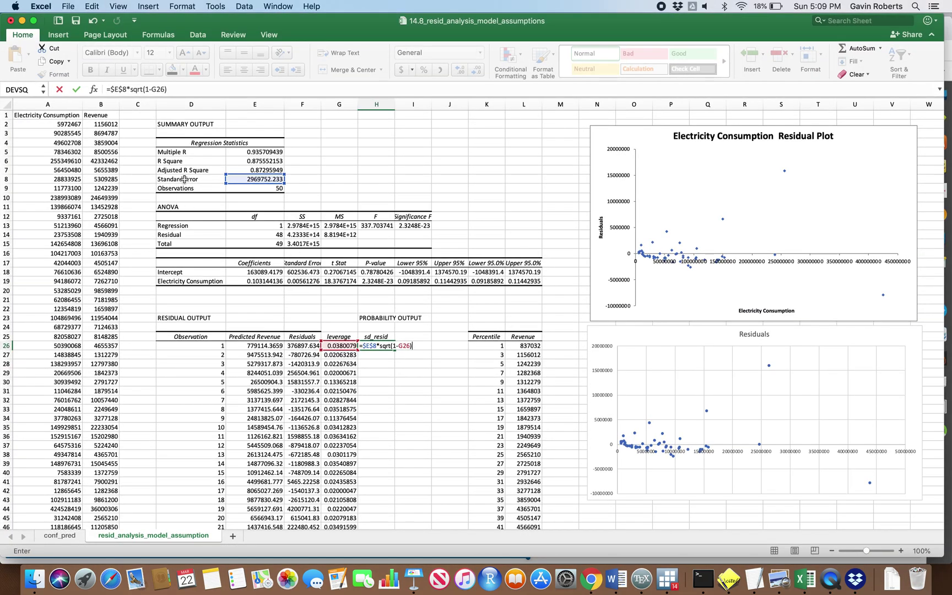
{"action": "key", "text": "ctrl+Up"}
{"action": "left_click", "coordinate": [429, 295]}
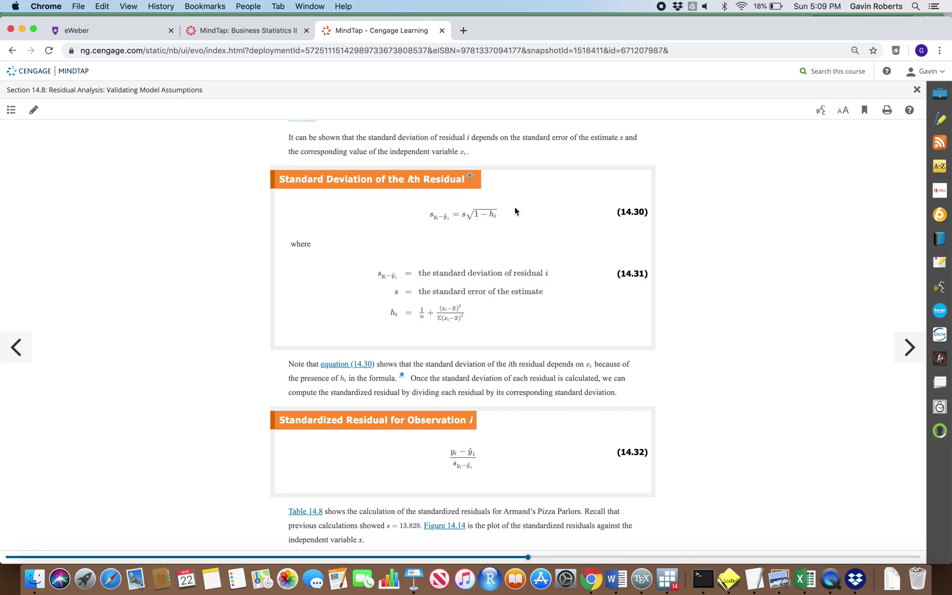
{"action": "key", "text": "ctrl+Up"}
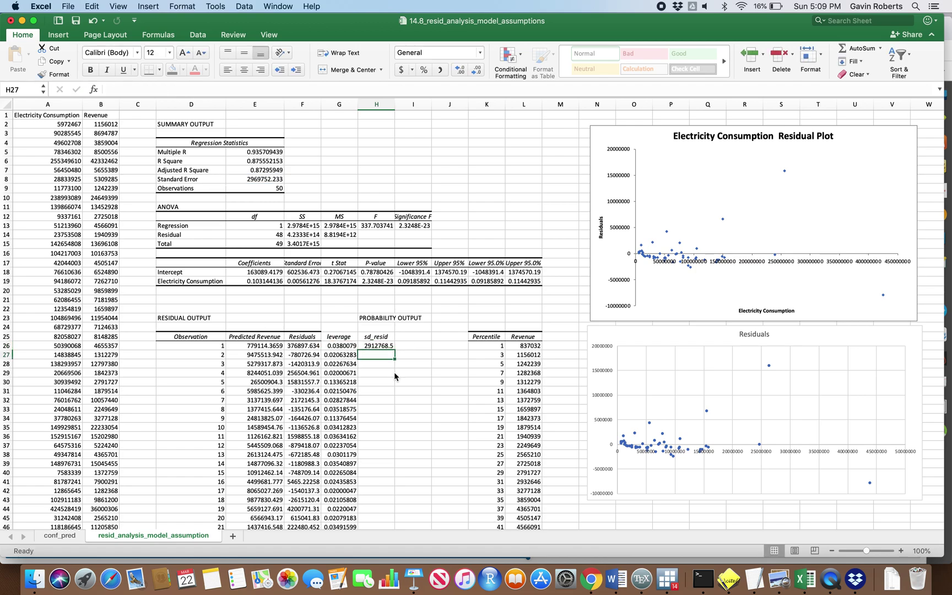
{"action": "key", "text": "Return"}
- Fill the sd_resid formula down column H, then head I25 'standarized resid' and widen column I
{"action": "left_click", "coordinate": [384, 347]}
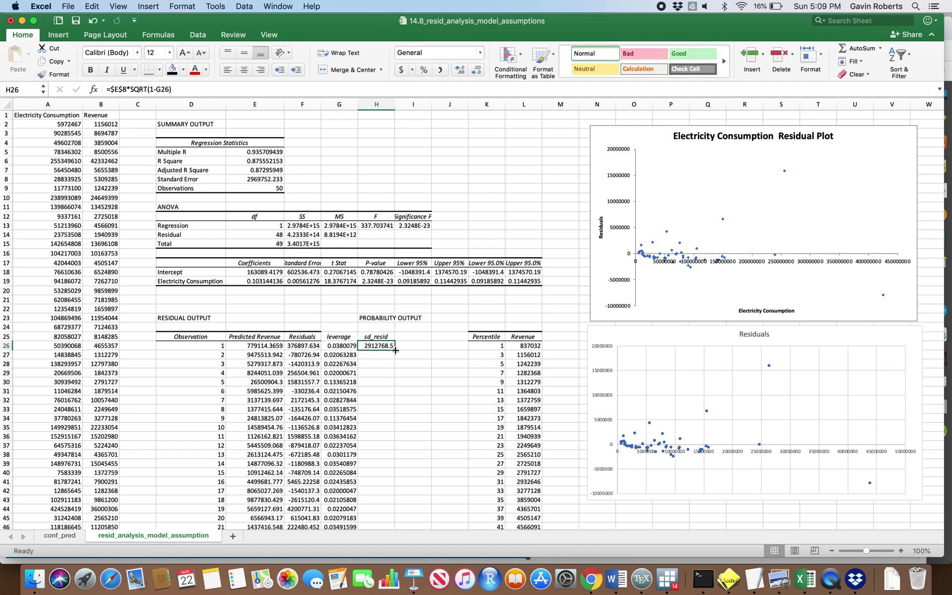
{"action": "double_click", "coordinate": [395, 350]}
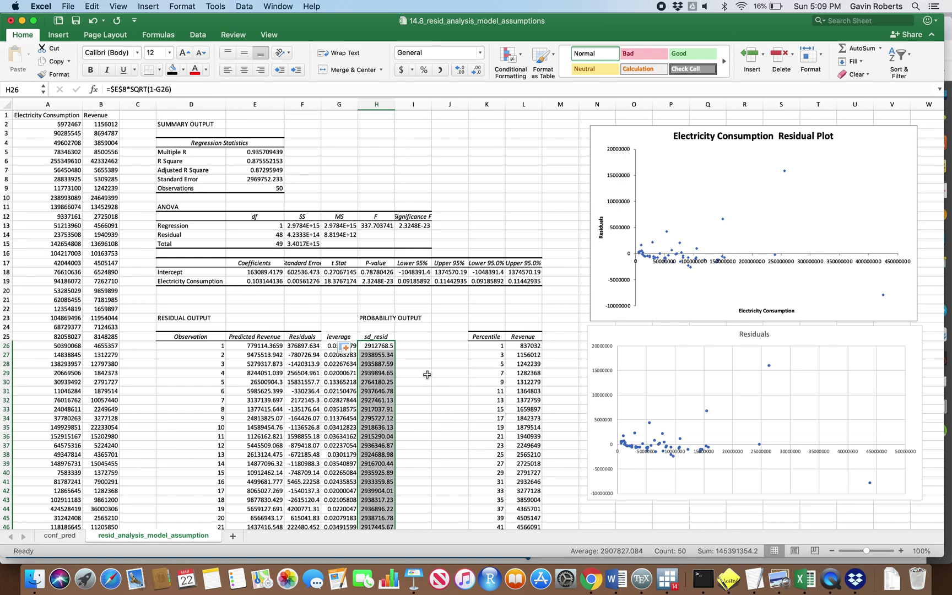
{"action": "left_click", "coordinate": [412, 337]}
{"action": "type", "text": "st"}
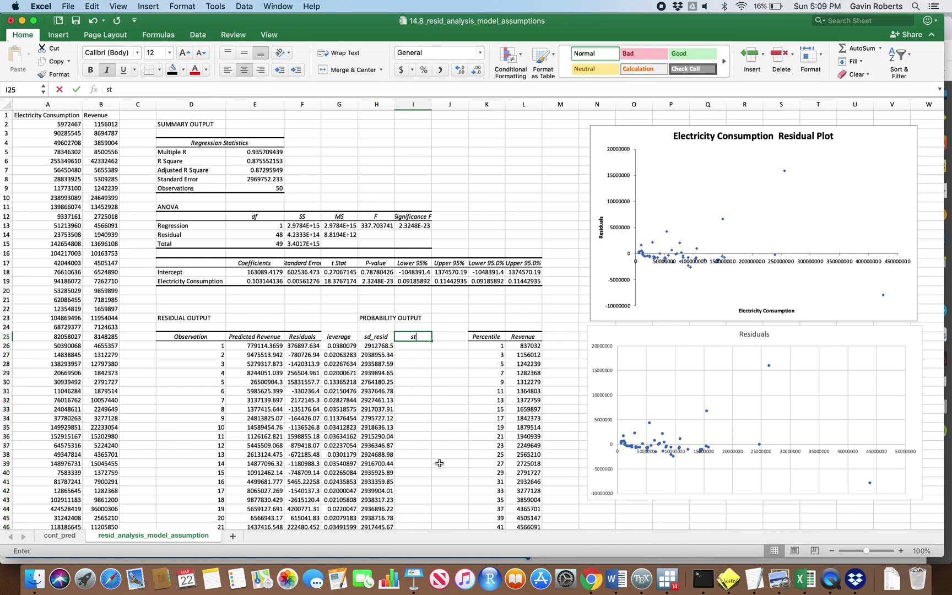
{"action": "type", "text": "andarized resid"}
{"action": "left_click", "coordinate": [444, 428]}
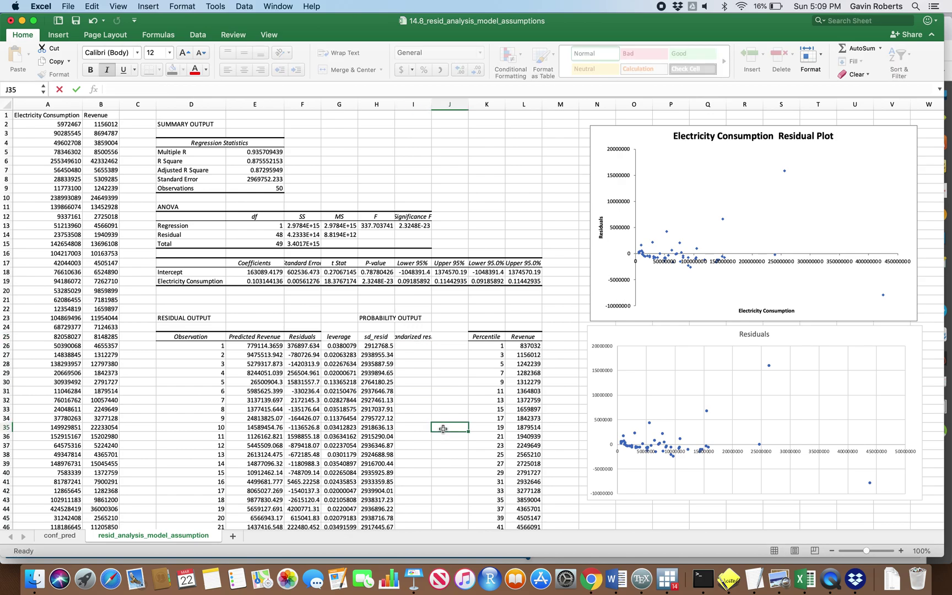
{"action": "left_click_drag", "start_coordinate": [433, 103], "coordinate": [449, 104]}
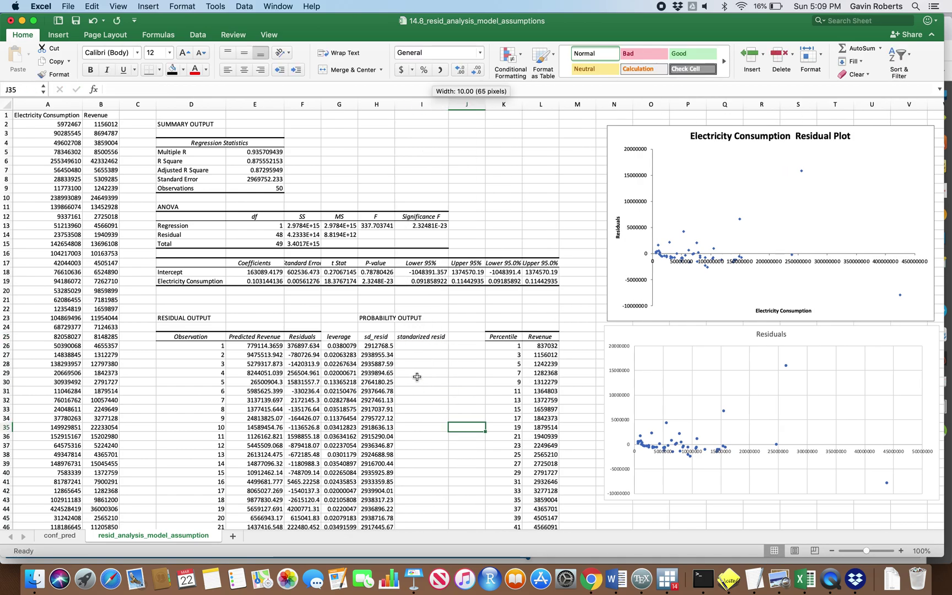
- Begin the first standardized residual in I26, cancelling an accidental edit of F26
{"action": "left_click", "coordinate": [417, 374]}
{"action": "left_click", "coordinate": [407, 346]}
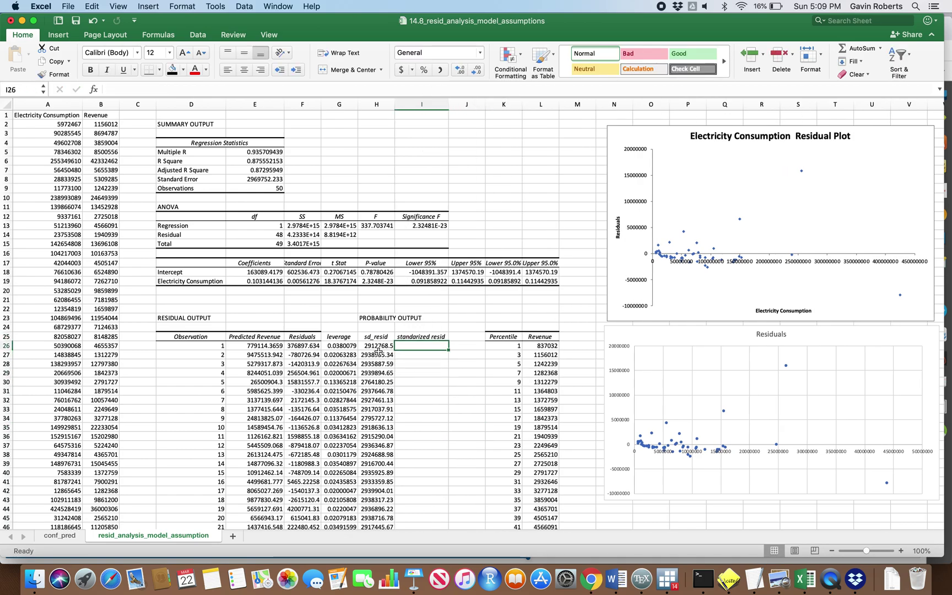
{"action": "left_click", "coordinate": [305, 346]}
{"action": "type", "text": "/"}
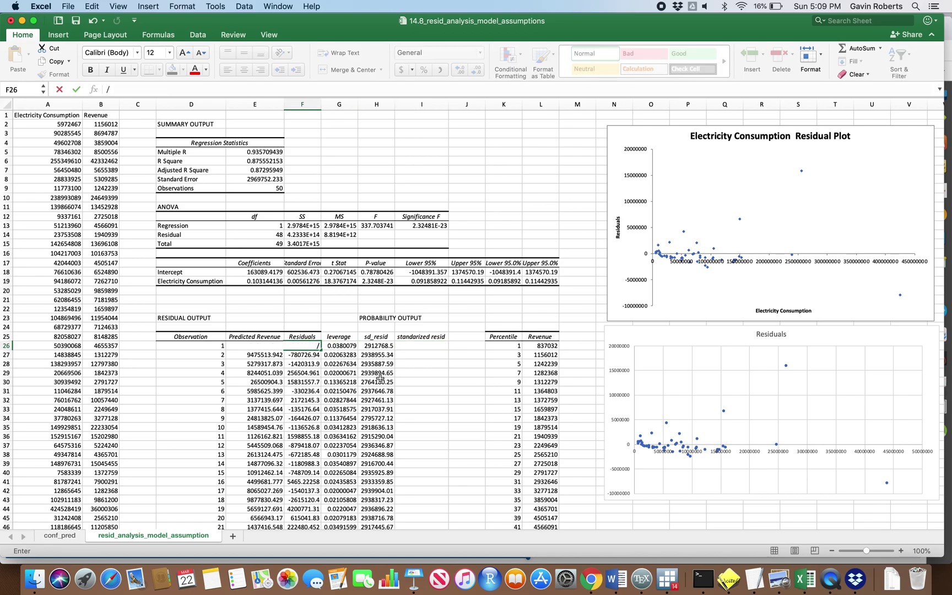
{"action": "key", "text": "Escape"}
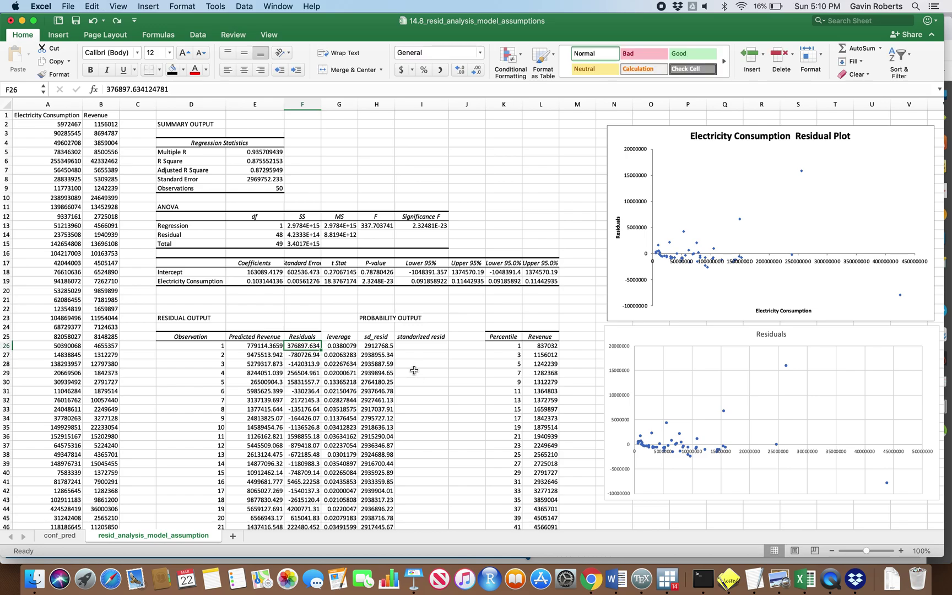
{"action": "left_click", "coordinate": [417, 372]}
- Enter =F26/H26 in I26 and fill it down through all 50 observations
{"action": "left_click", "coordinate": [414, 347]}
{"action": "type", "text": "="}
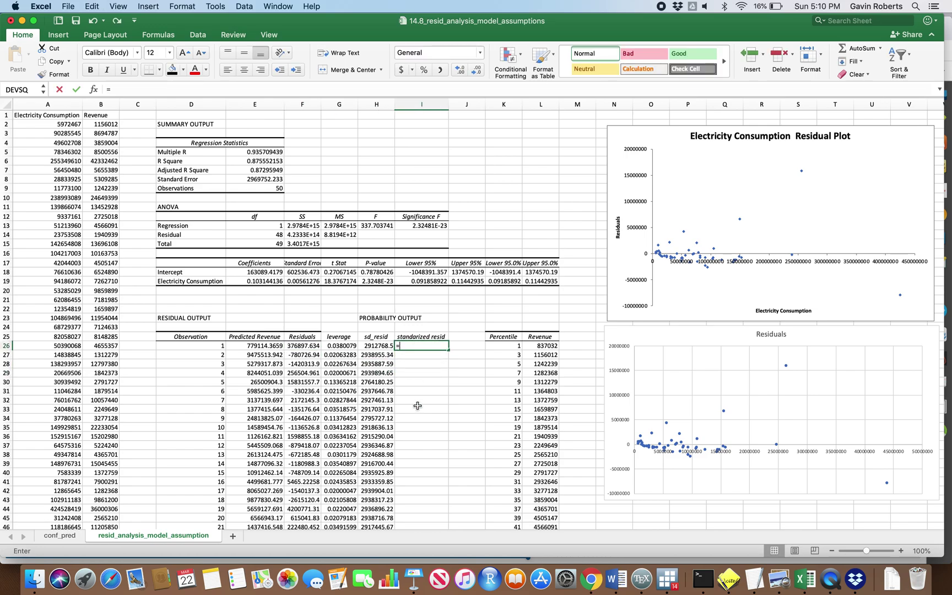
{"action": "left_click", "coordinate": [301, 346]}
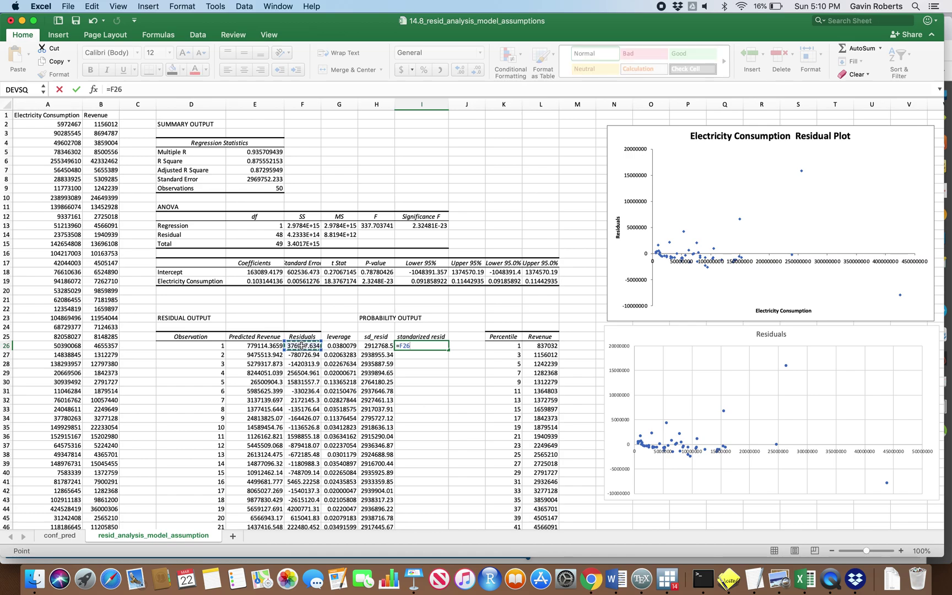
{"action": "type", "text": "/"}
{"action": "left_click", "coordinate": [374, 345]}
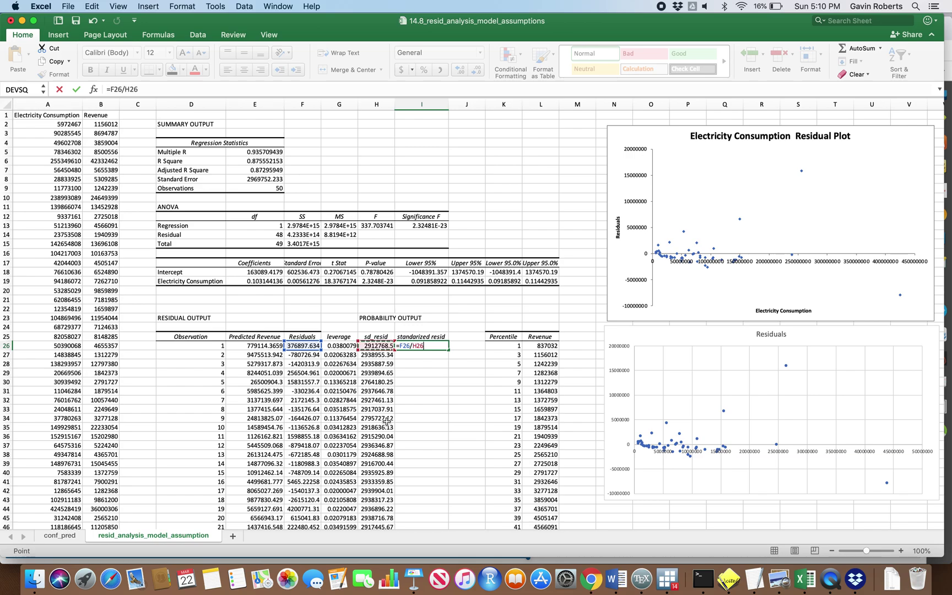
{"action": "key", "text": "Return"}
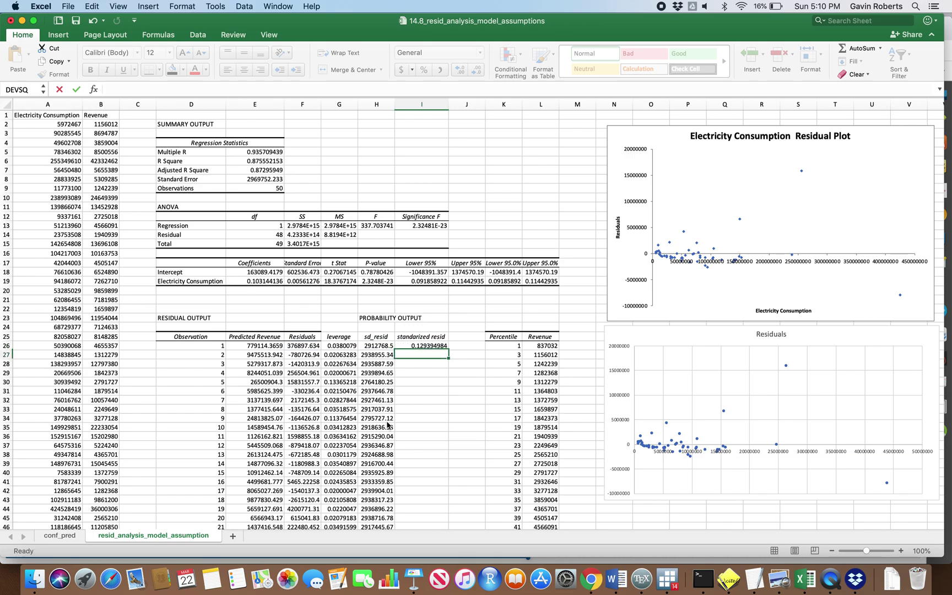
{"action": "left_click", "coordinate": [422, 345]}
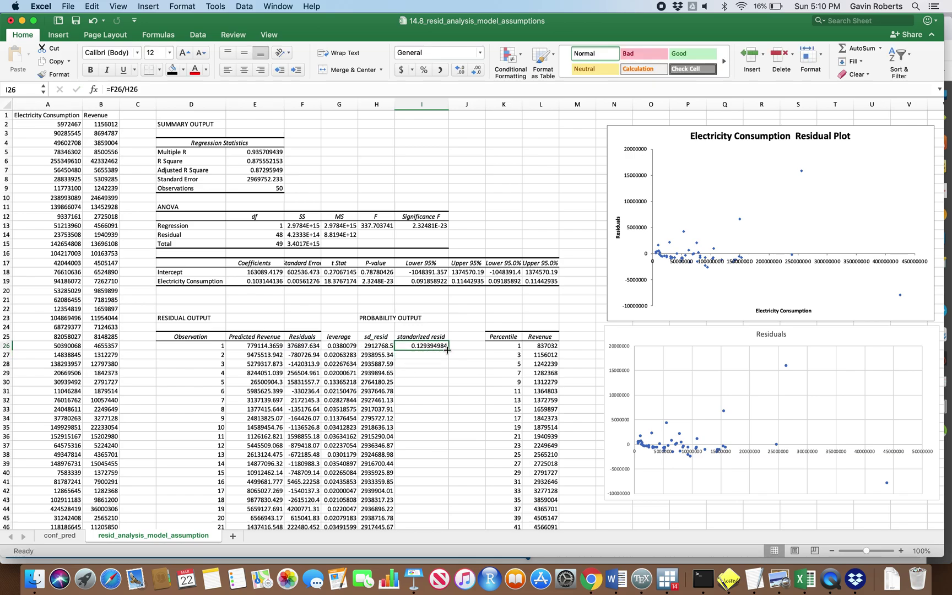
{"action": "double_click", "coordinate": [449, 349]}
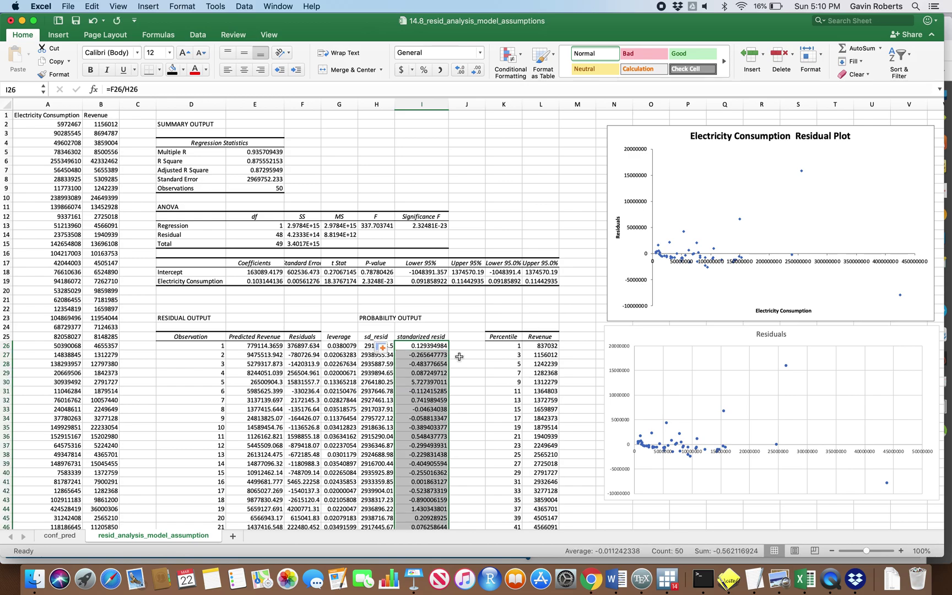
{"action": "scroll", "coordinate": [458, 314], "scroll_direction": "down", "scroll_amount": 8}
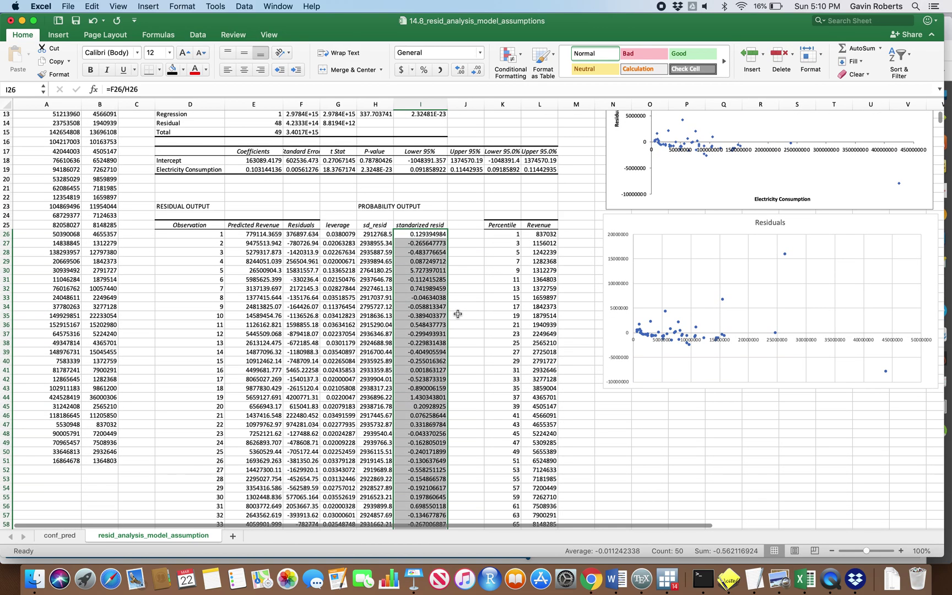
{"action": "scroll", "coordinate": [458, 314], "scroll_direction": "up", "scroll_amount": 3}
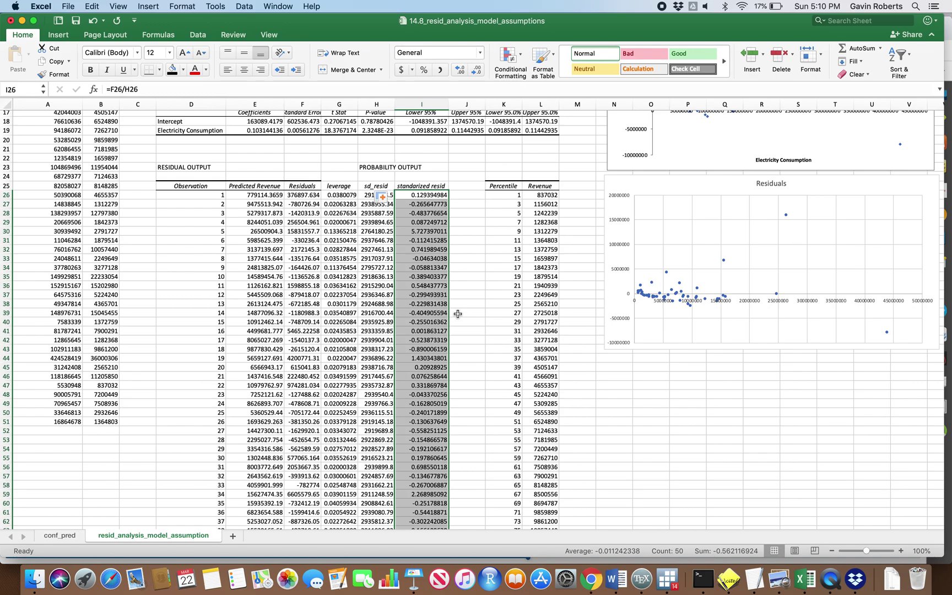
{"action": "left_click", "coordinate": [305, 195]}
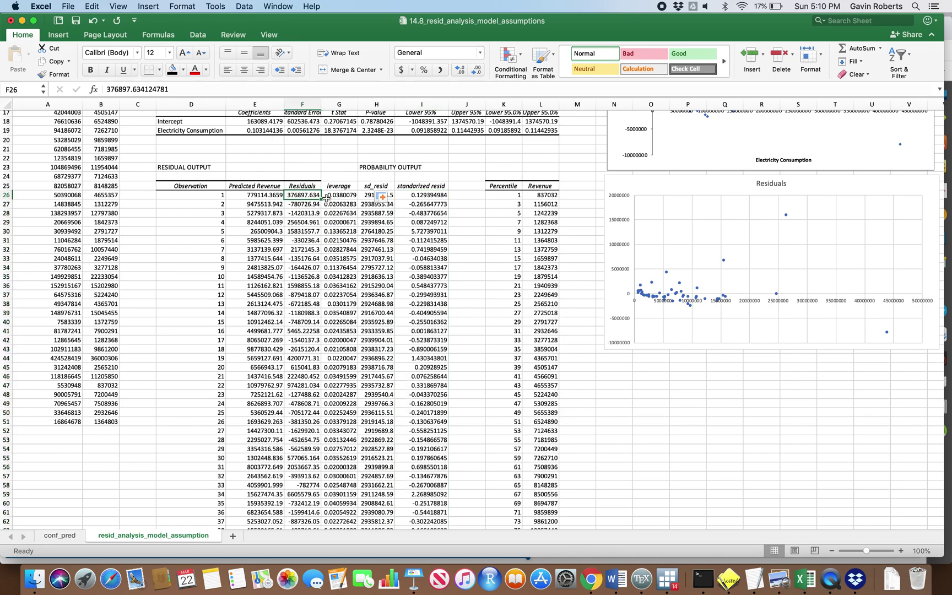
{"action": "left_click", "coordinate": [464, 194]}
{"action": "type", "text": "="}
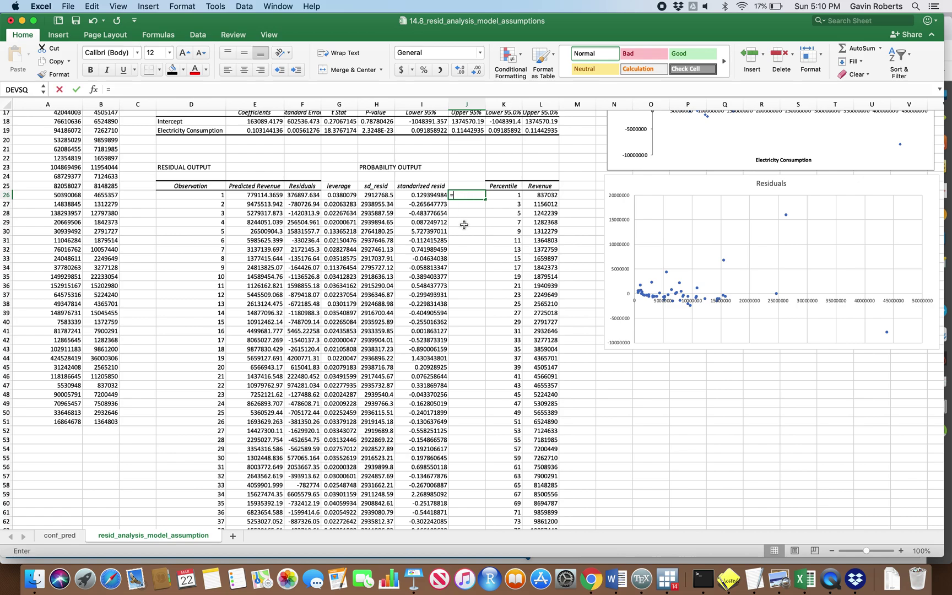
{"action": "type", "text": "average("}
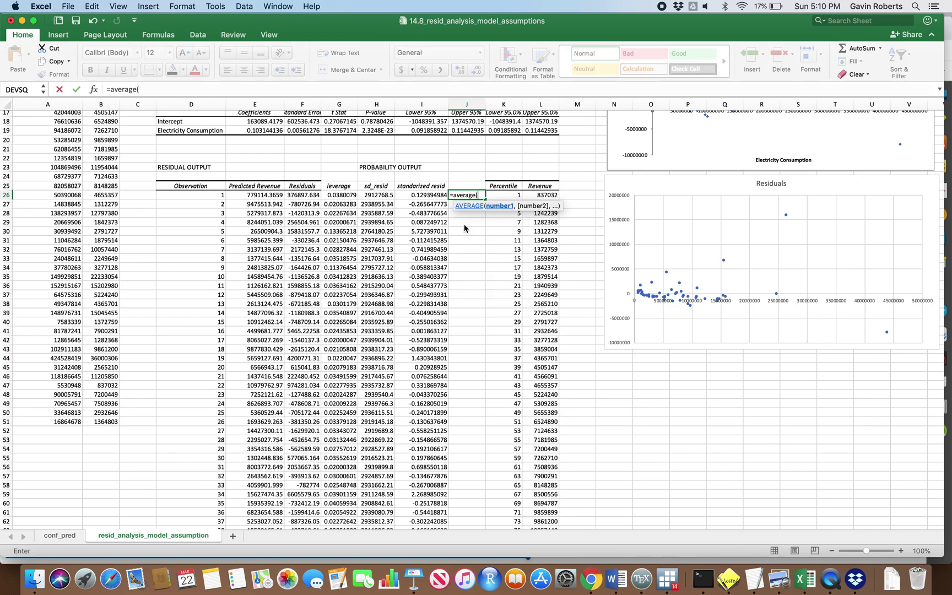
{"action": "left_click", "coordinate": [306, 194]}
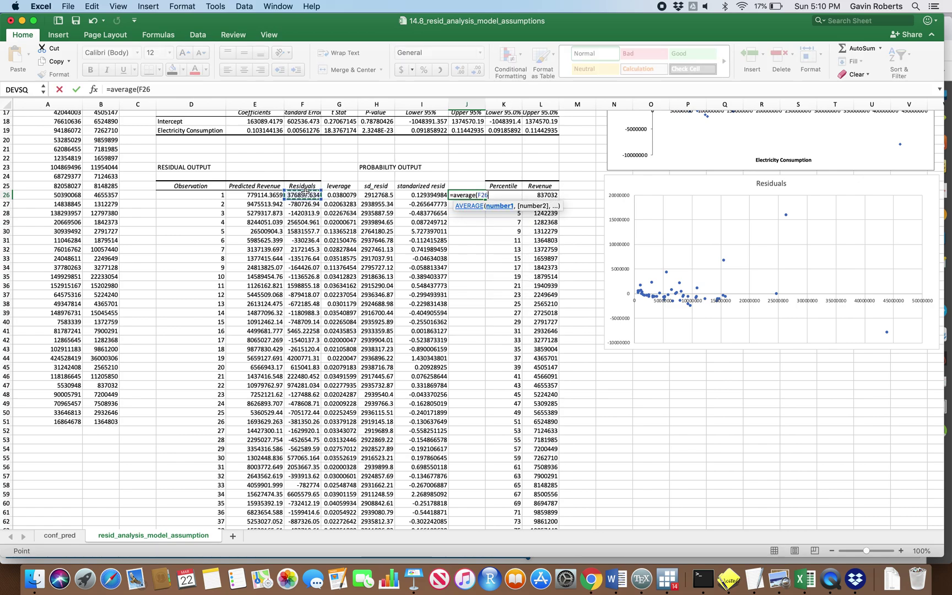
{"action": "key", "text": "super+shift+Down"}
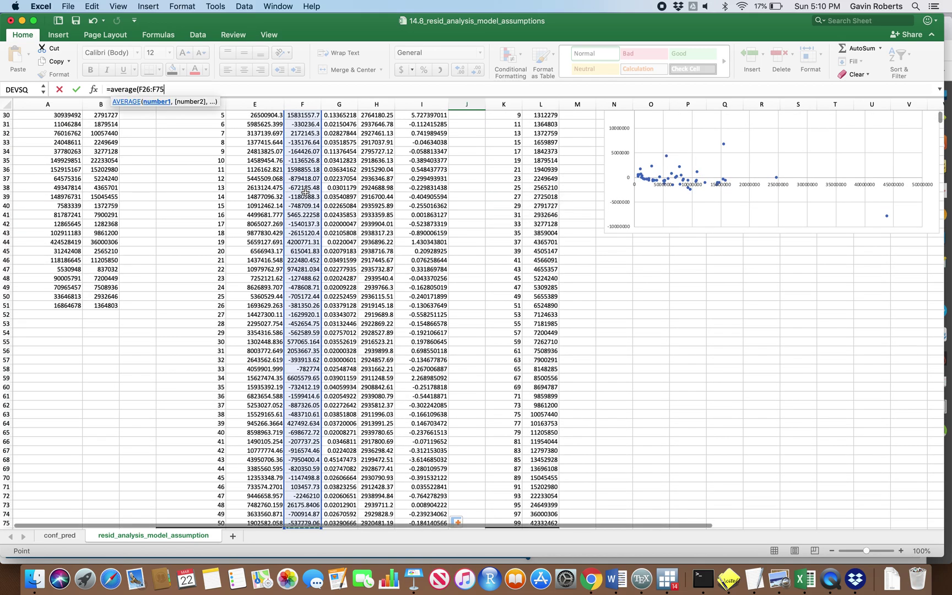
{"action": "type", "text": ")"}
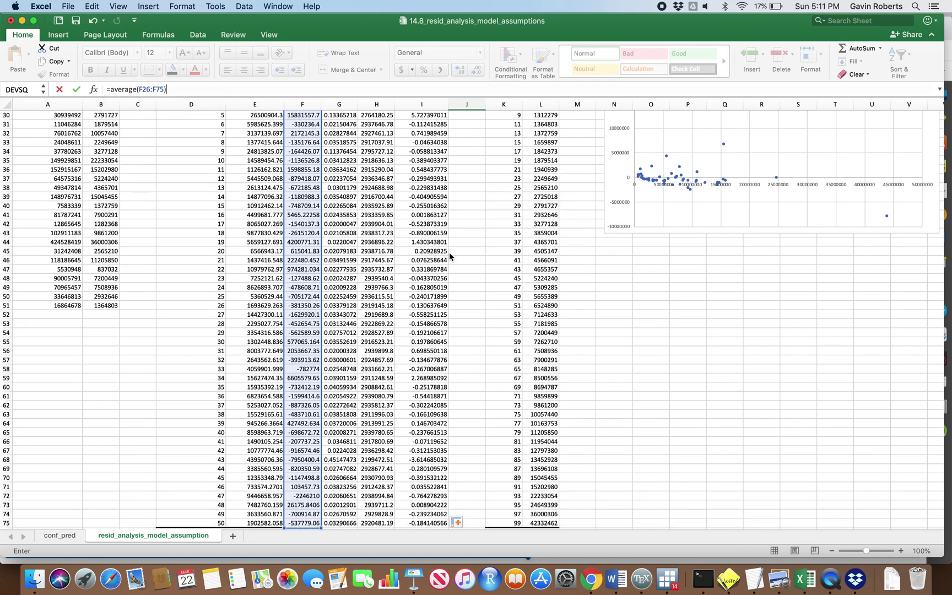
{"action": "key", "text": "Return"}
{"action": "left_click", "coordinate": [471, 236]}
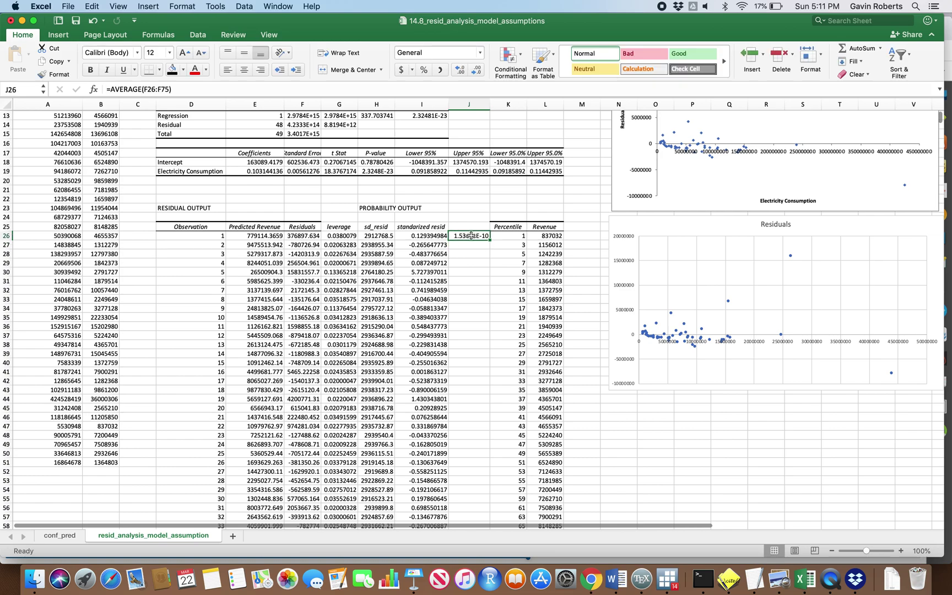
{"action": "key", "text": "BackSpace"}
{"action": "left_click", "coordinate": [481, 318]}
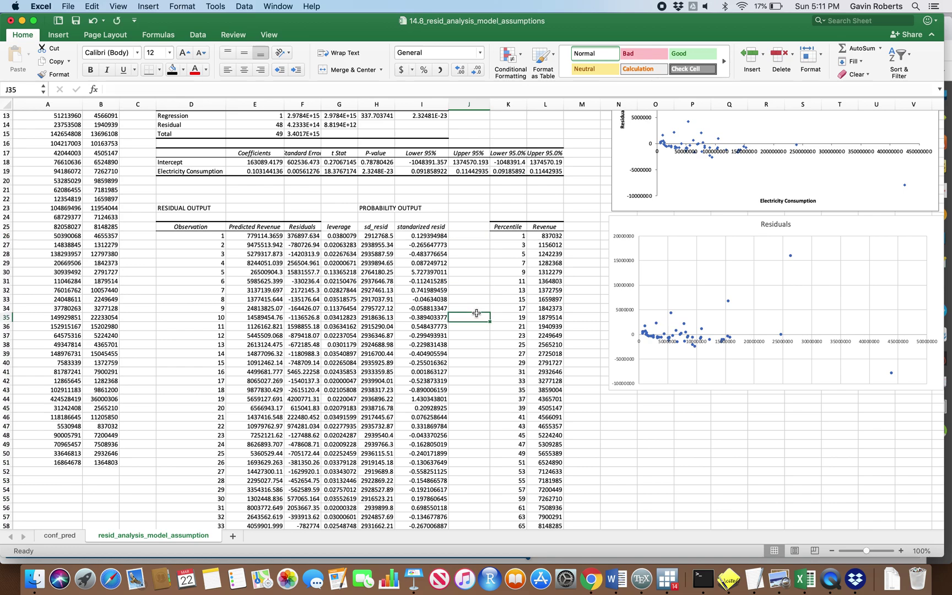
{"action": "left_click", "coordinate": [471, 237]}
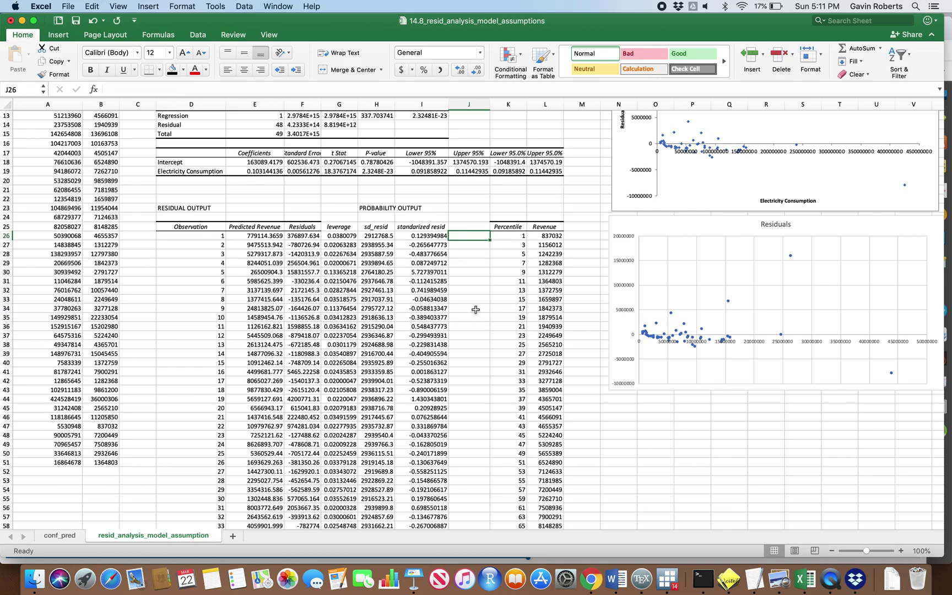